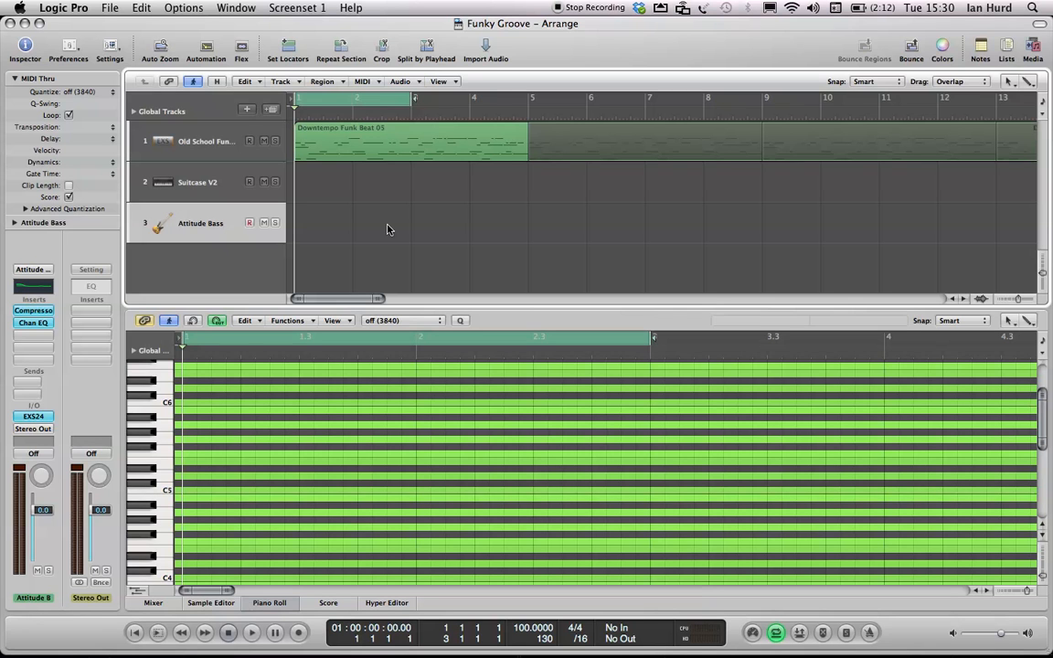
- Play the arrangement, dismiss the disk overload alert, and return the playhead to the start
key("space")
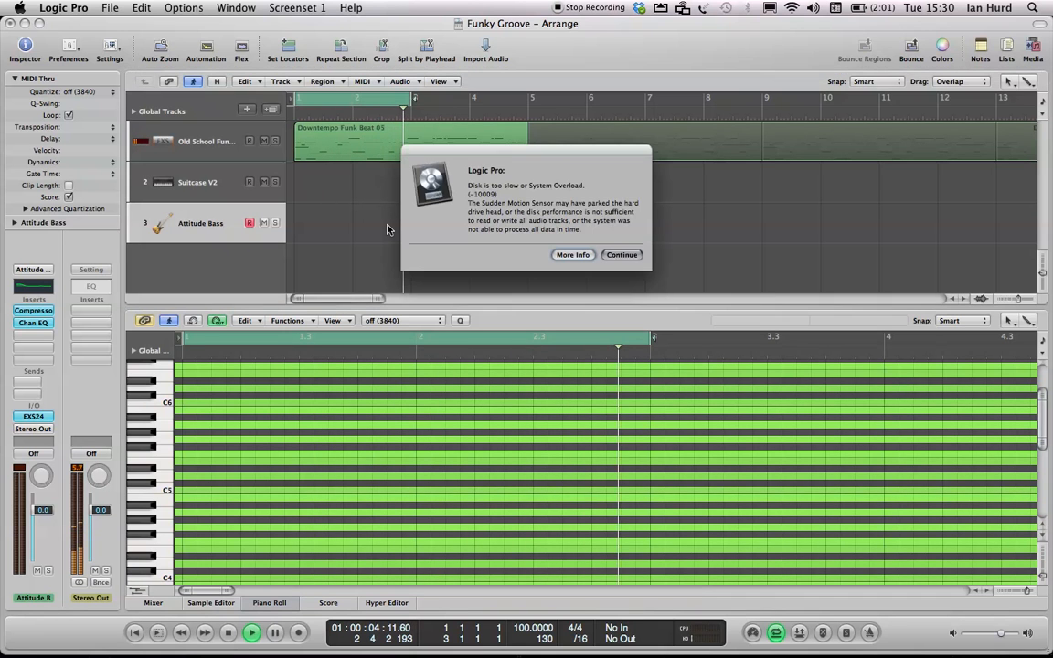
key("Return")
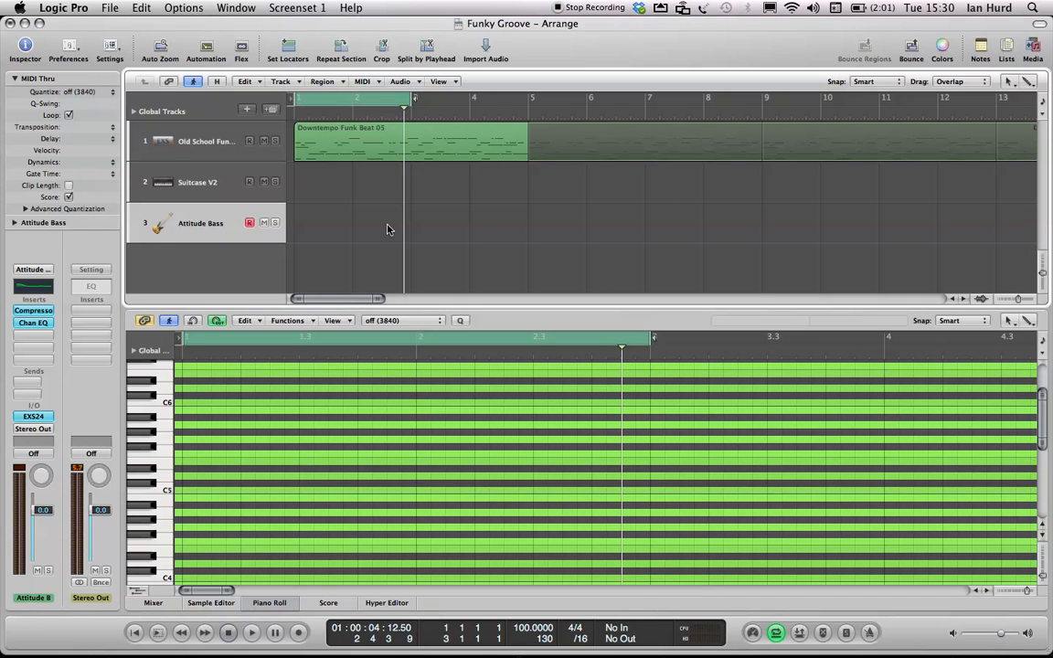
key("Return")
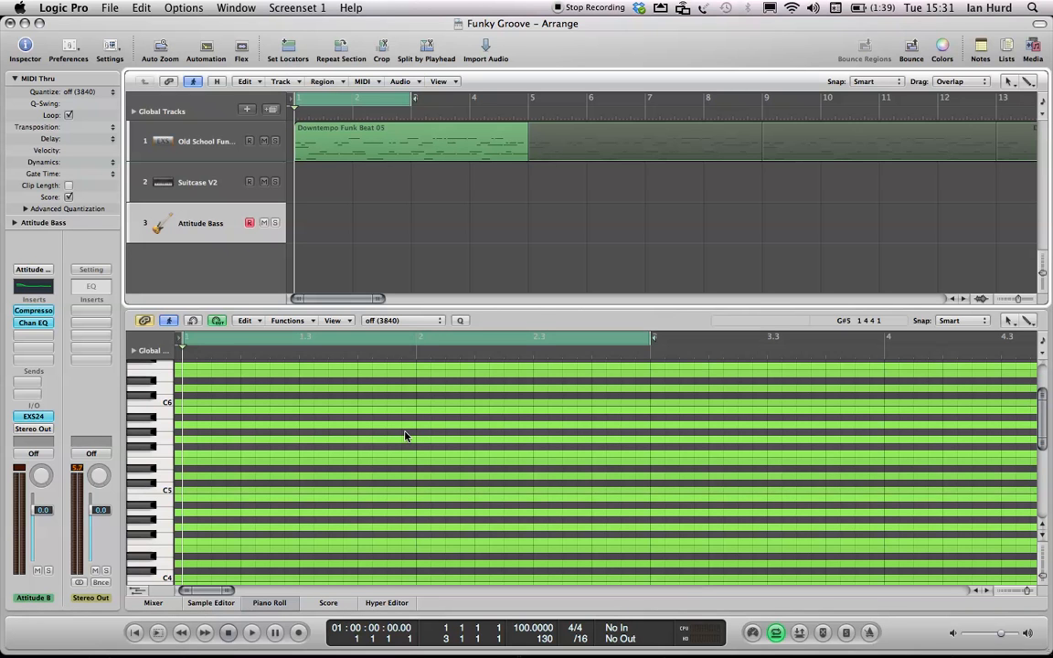
- Create an empty MIDI region at bar 1 on the Attitude Bass track and lengthen it to two bars
left_click(316, 220, "super")
key("ctrl+equal")
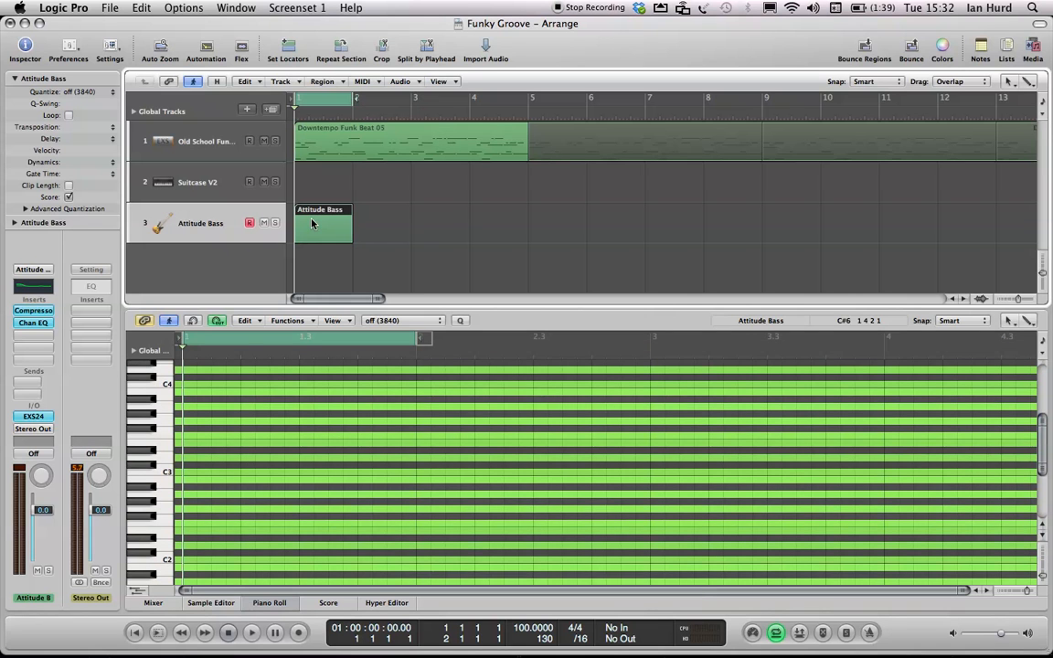
left_click_drag(351, 238, 409, 232)
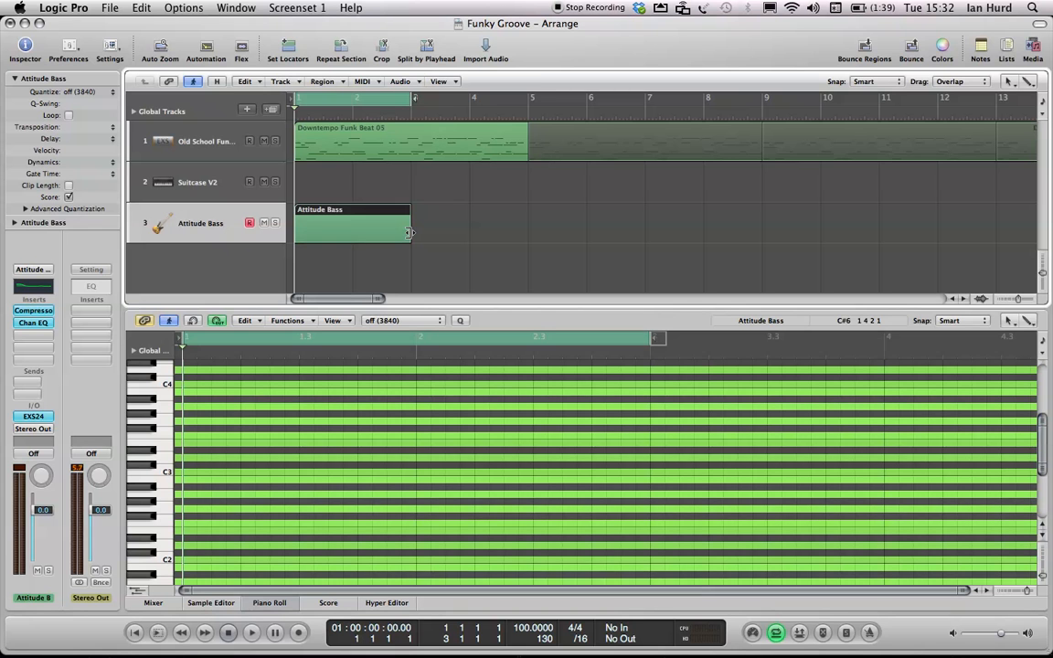
- Turn off Auto Set Locators for the cycle button
right_click(775, 633)
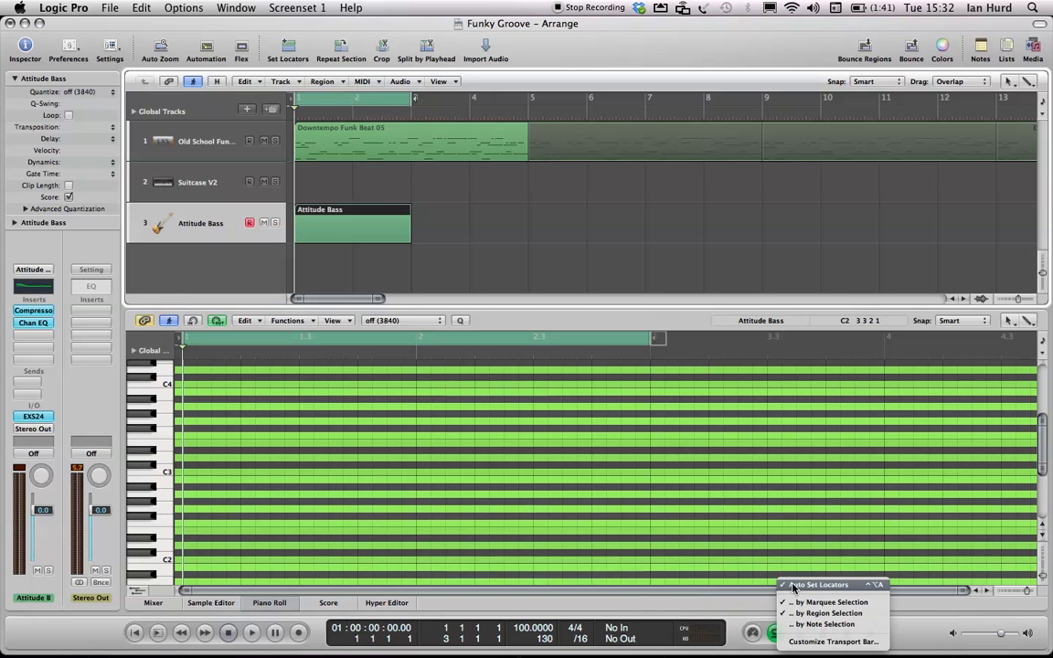
left_click(793, 586)
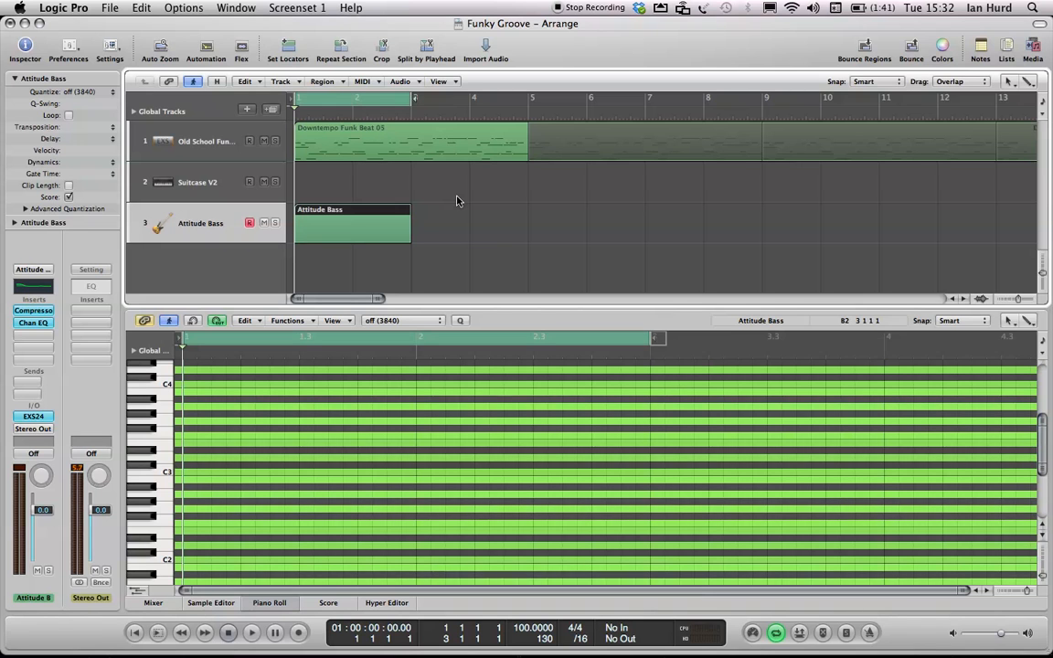
- Audition notes on the Piano Roll keyboard and scroll down to the lower octaves
left_click(165, 400)
left_click(165, 401)
left_click(166, 402)
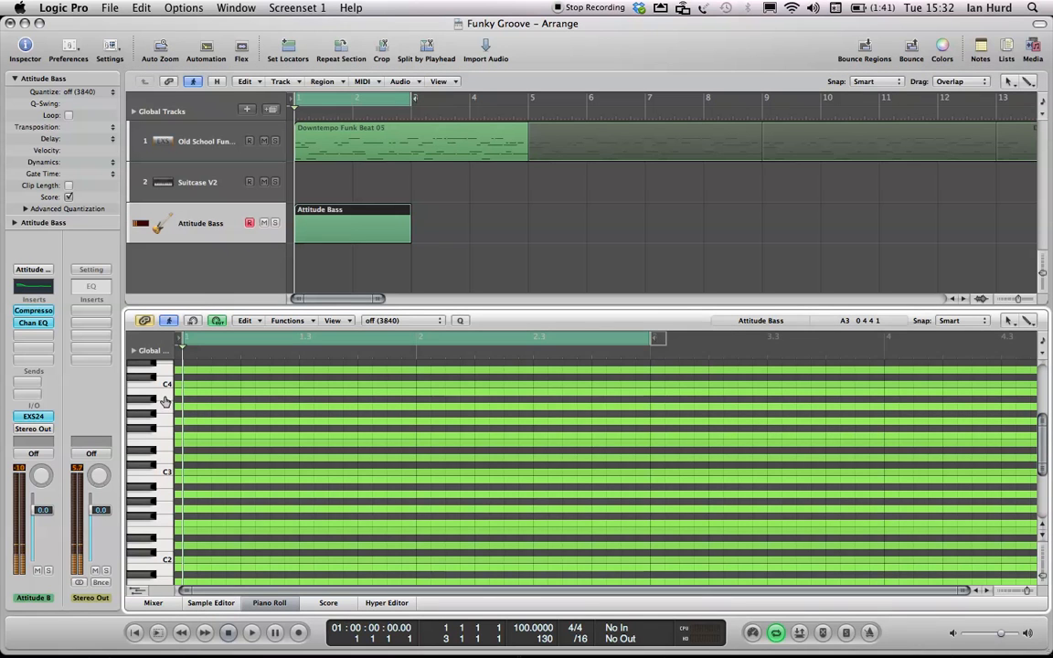
left_click(164, 447)
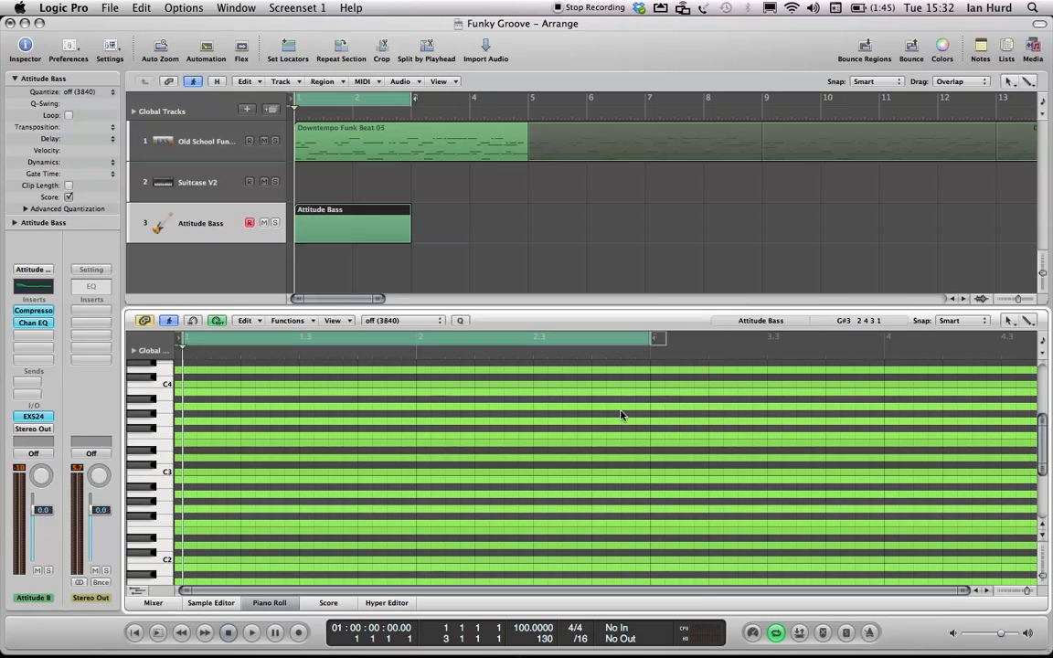
left_click_drag(1044, 439, 1042, 455)
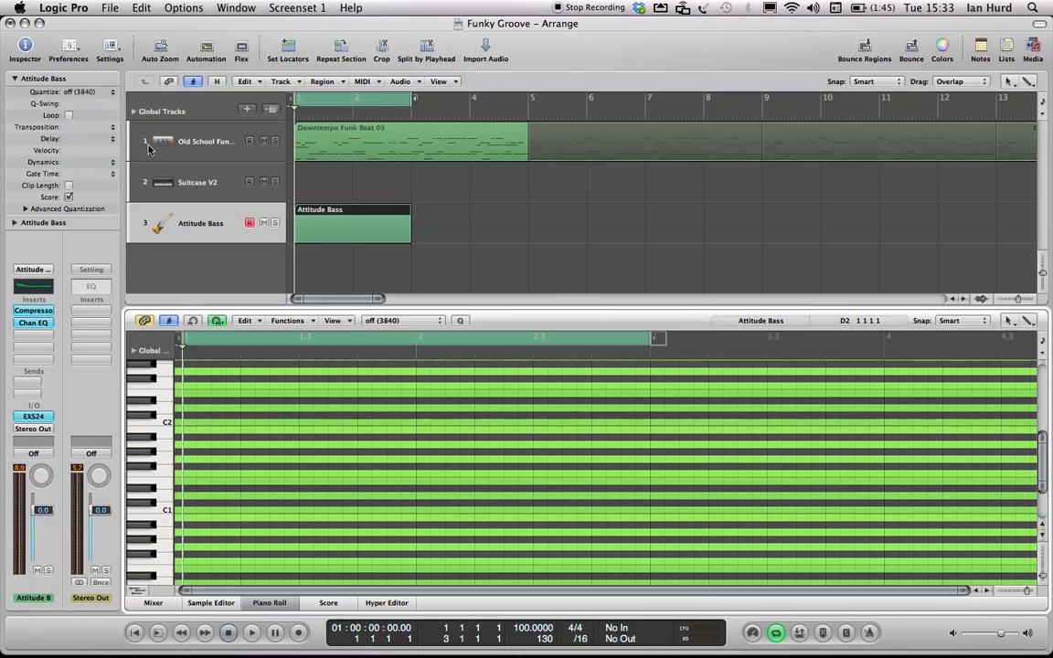
- Try to save the project as Funky Groove 2
left_click(110, 7)
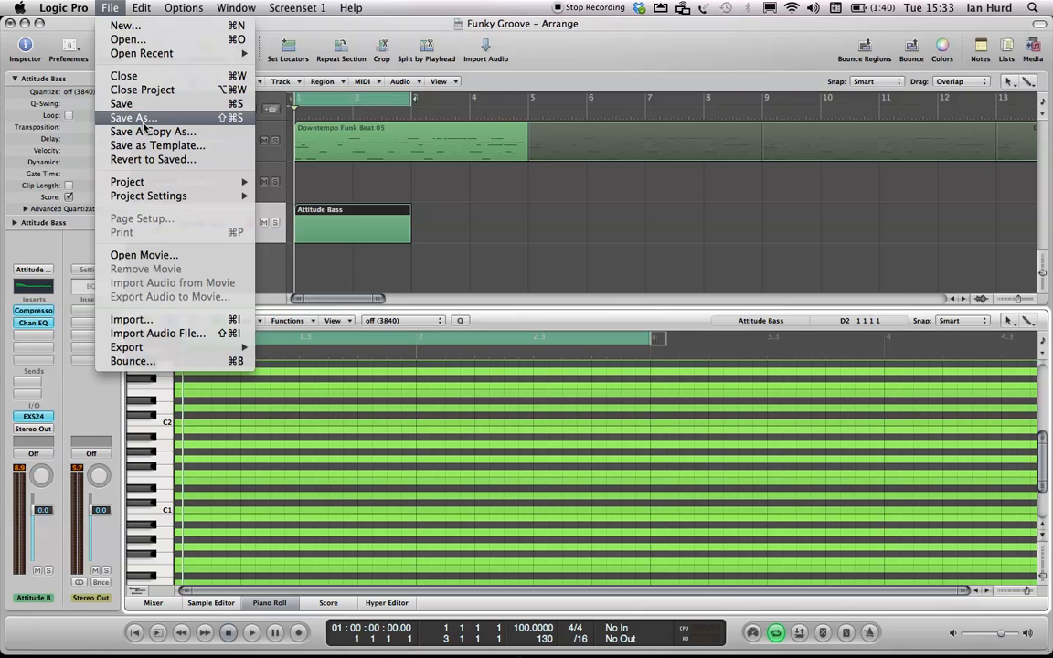
left_click(143, 118)
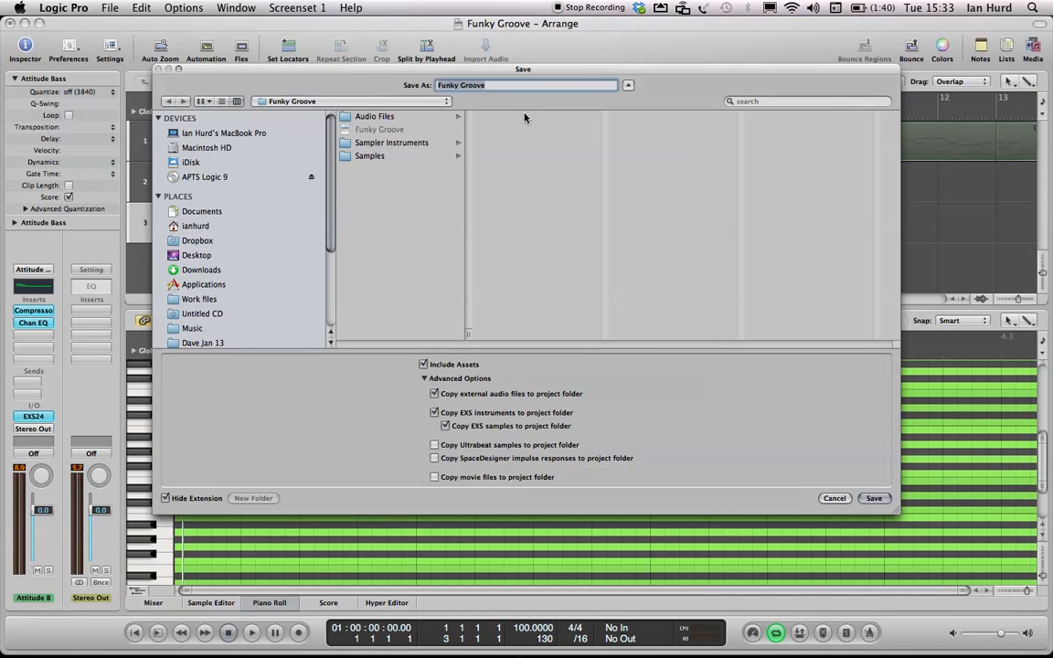
left_click(490, 84)
type("2")
left_click(873, 499)
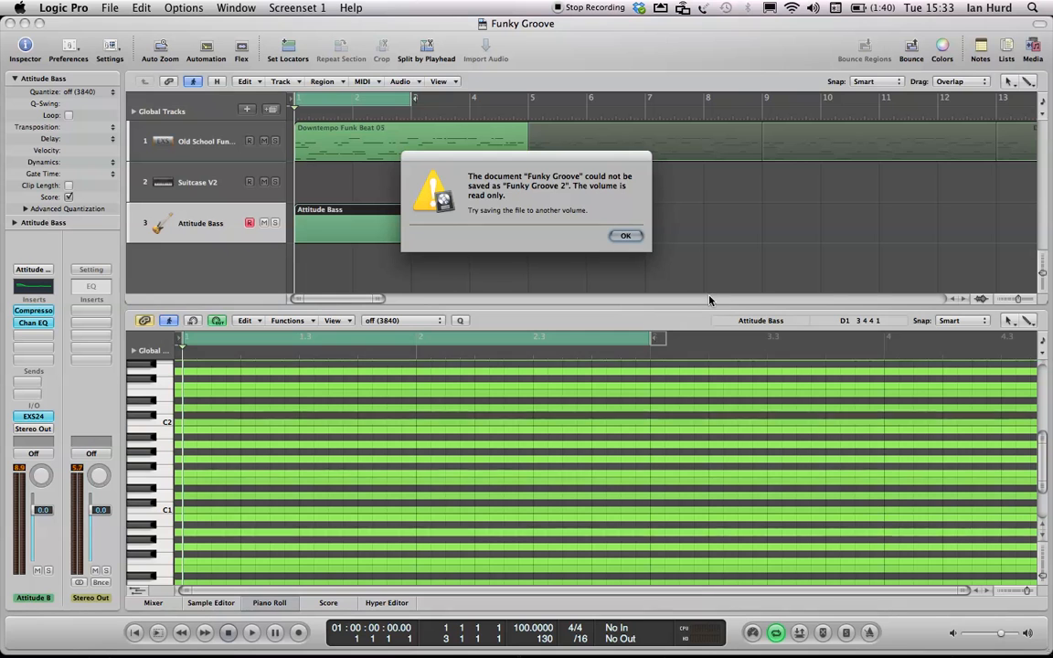
left_click(627, 236)
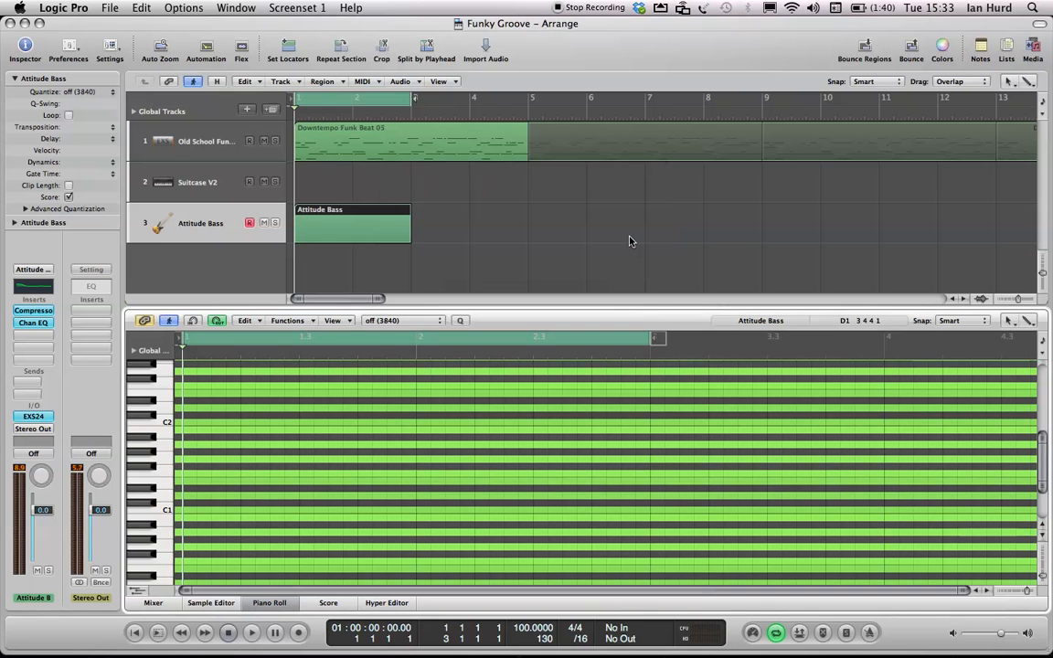
- Save the project as Funky Groove into the Logic folder inside the home folder's Music folder
left_click(109, 8)
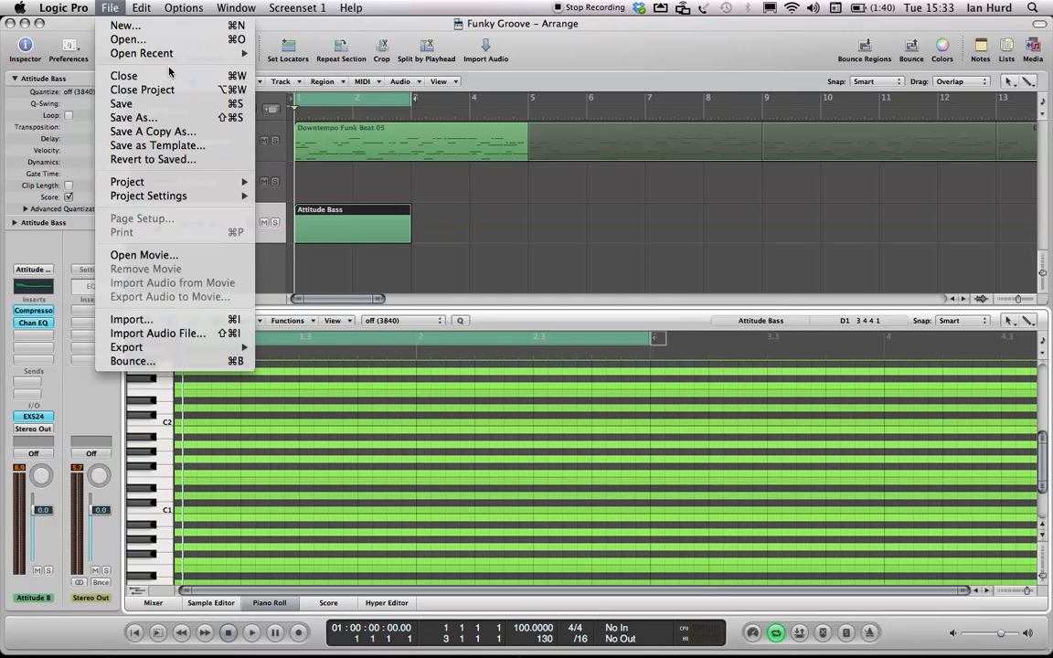
left_click(176, 117)
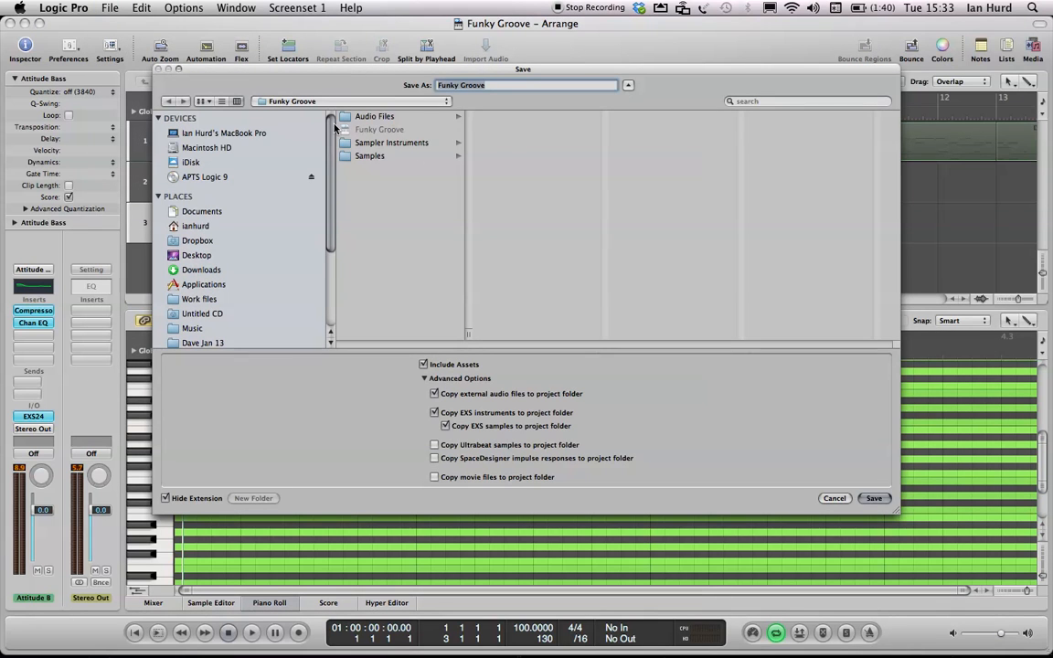
left_click(380, 103)
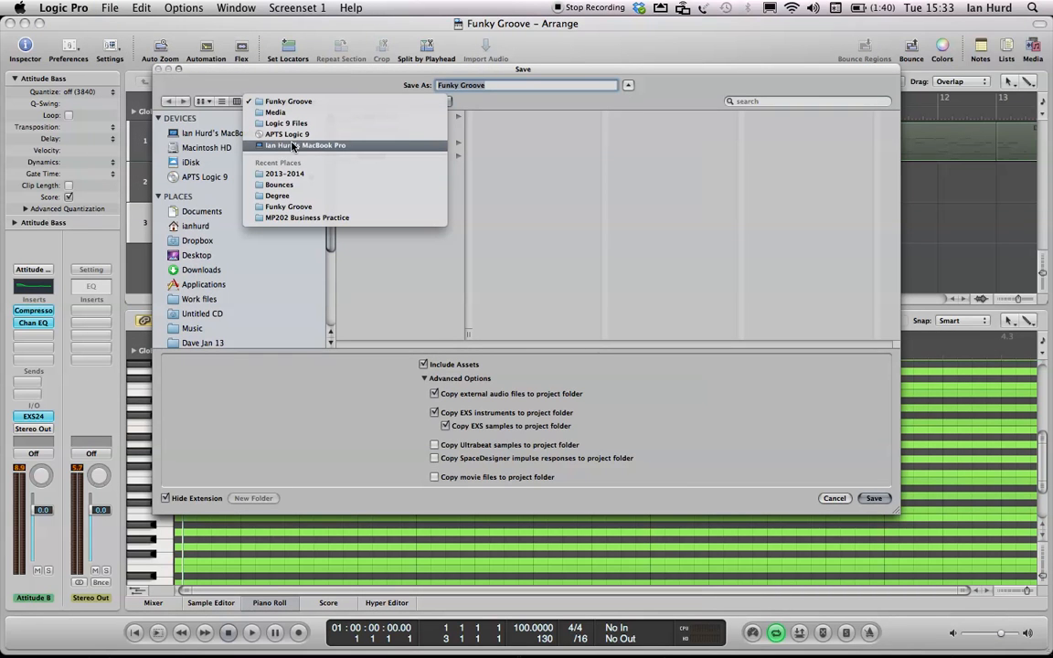
left_click(203, 219)
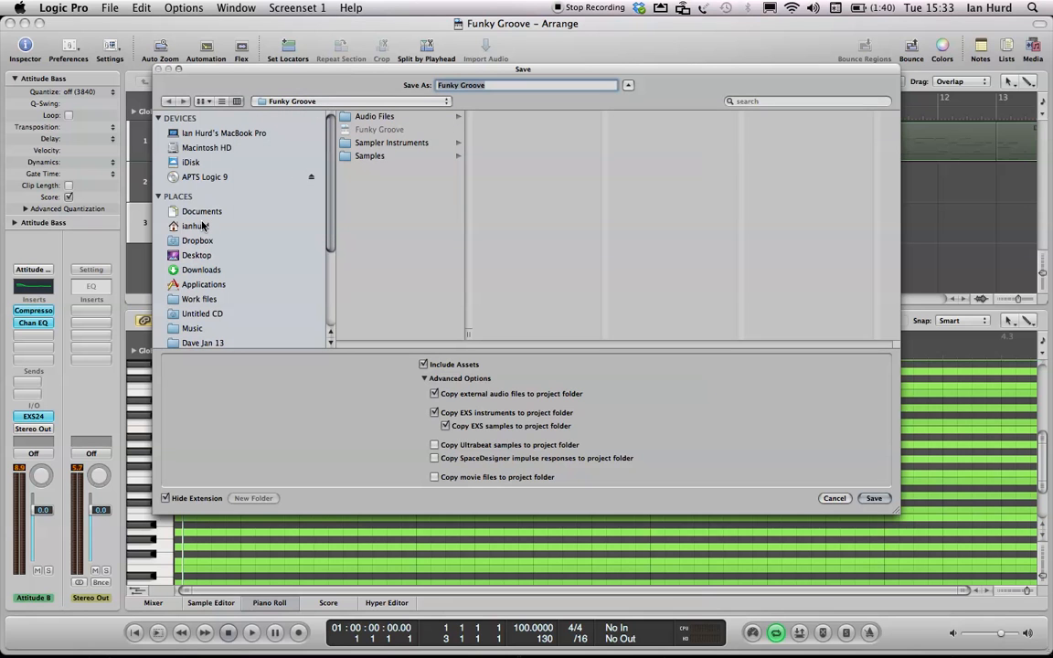
left_click(199, 226)
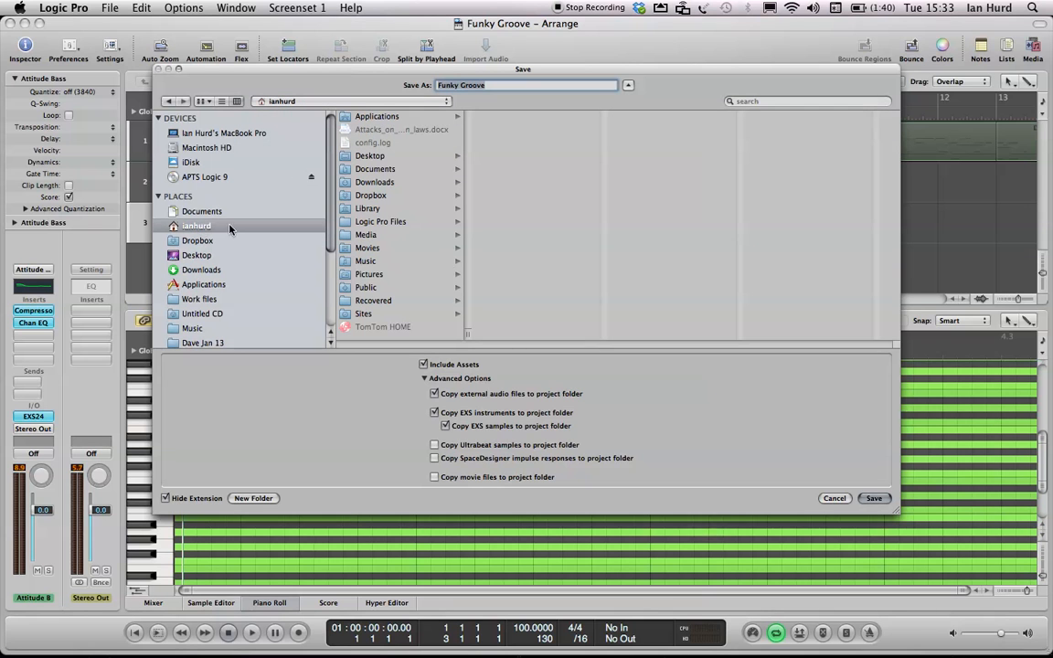
left_click(366, 260)
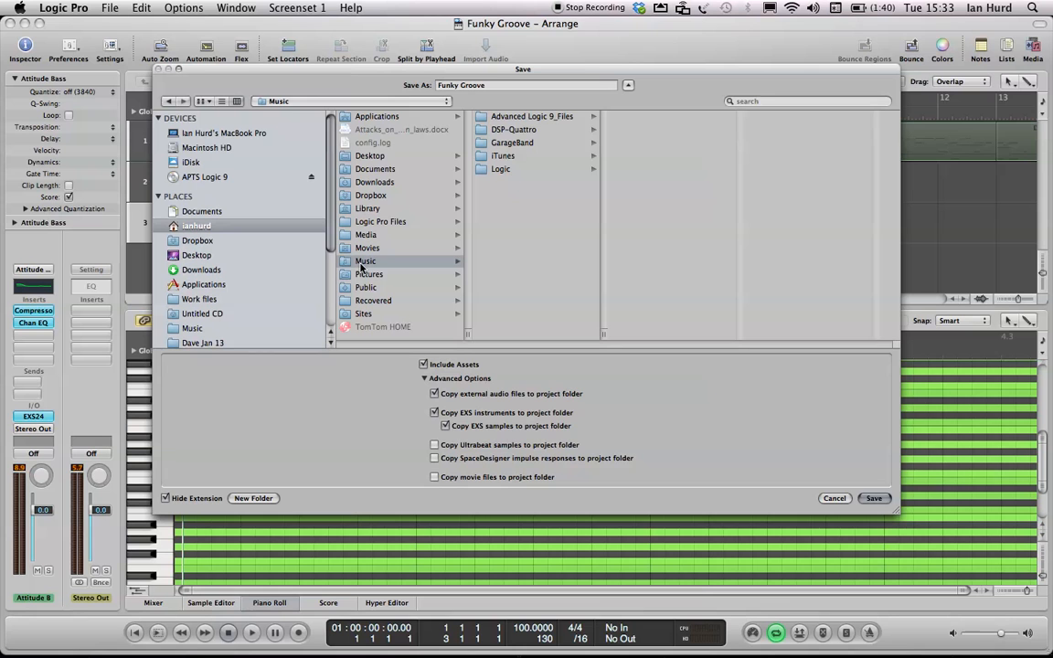
left_click(495, 170)
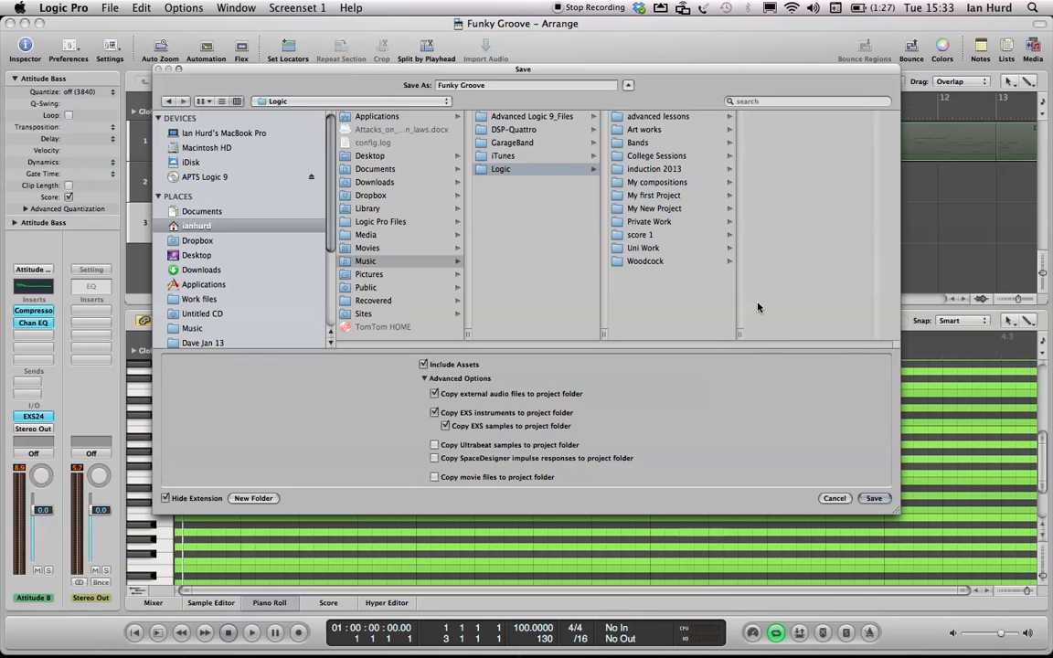
left_click(874, 498)
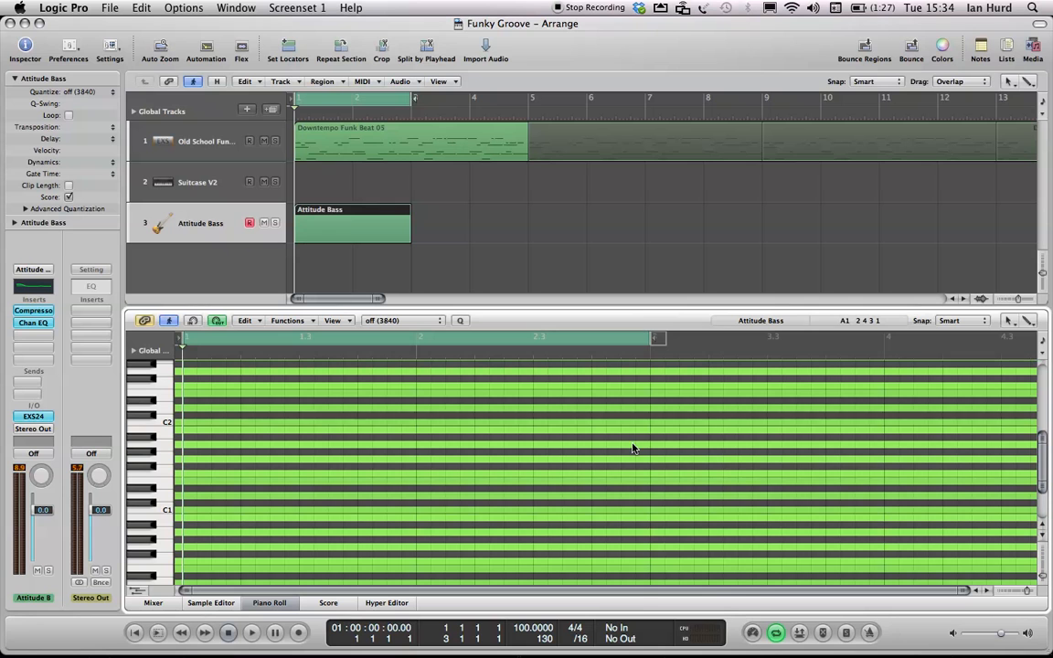
- Set the Piano Roll tools to the Pencil Tool and the Velocity Tool
key("Escape")
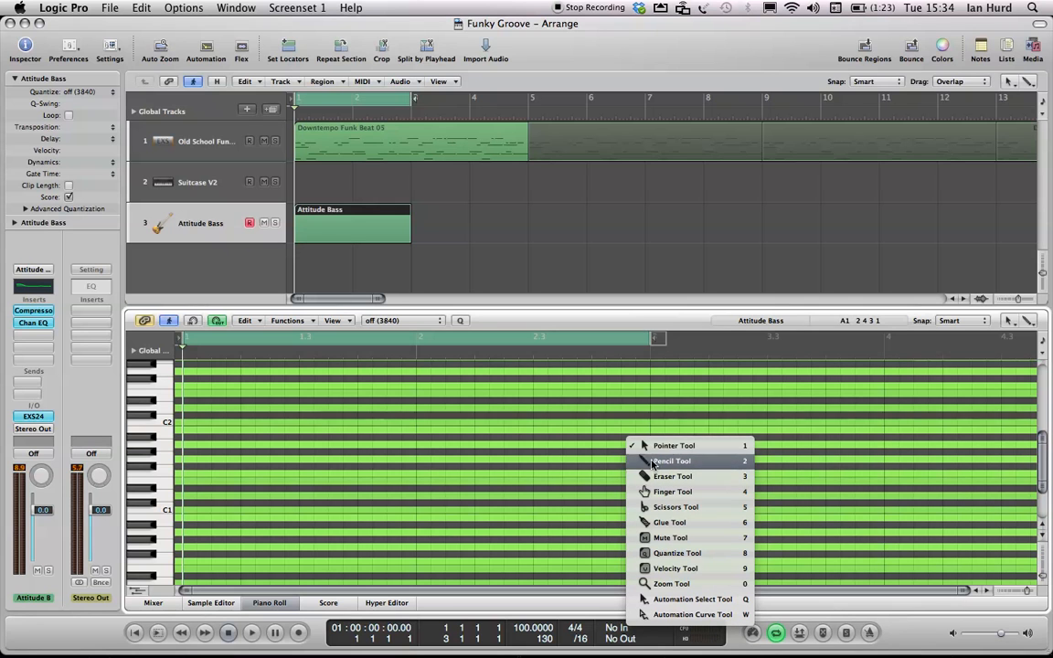
left_click(652, 461)
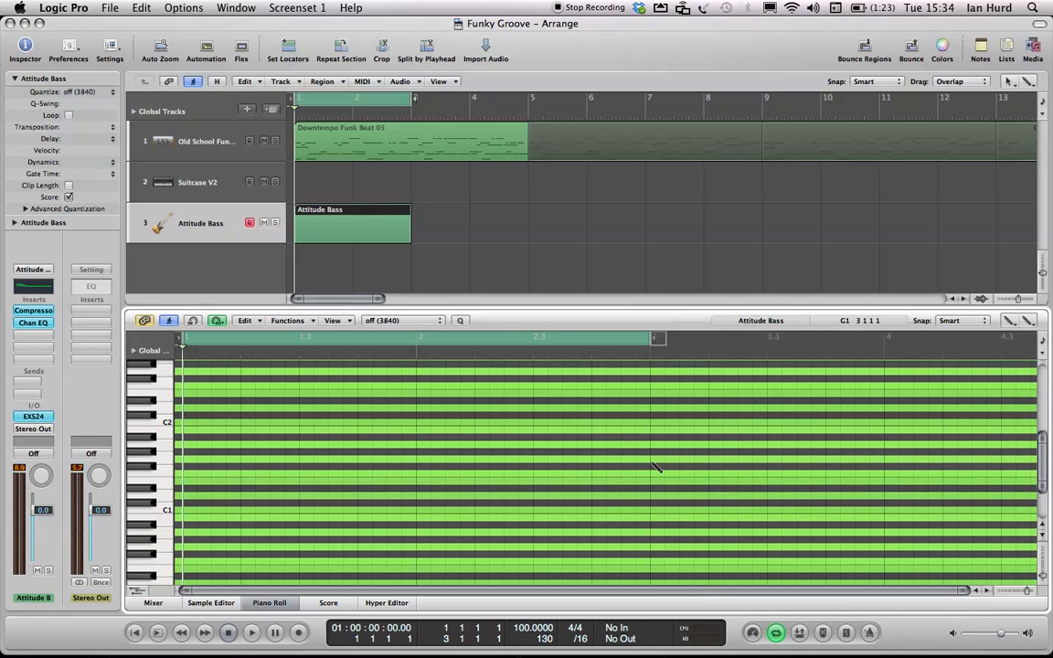
key("Escape")
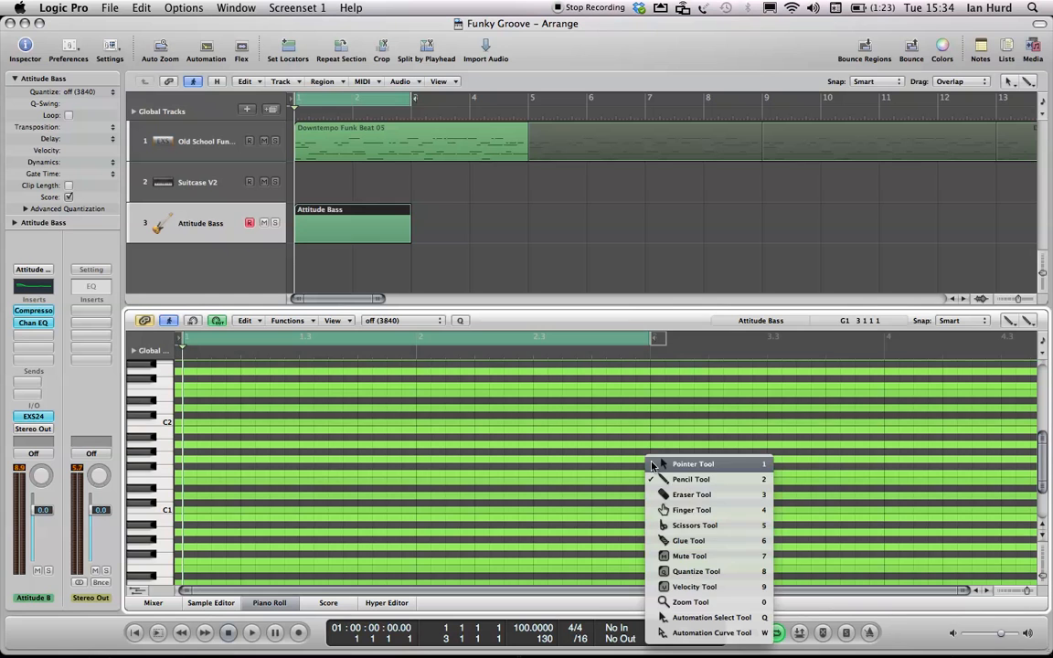
left_click(692, 591)
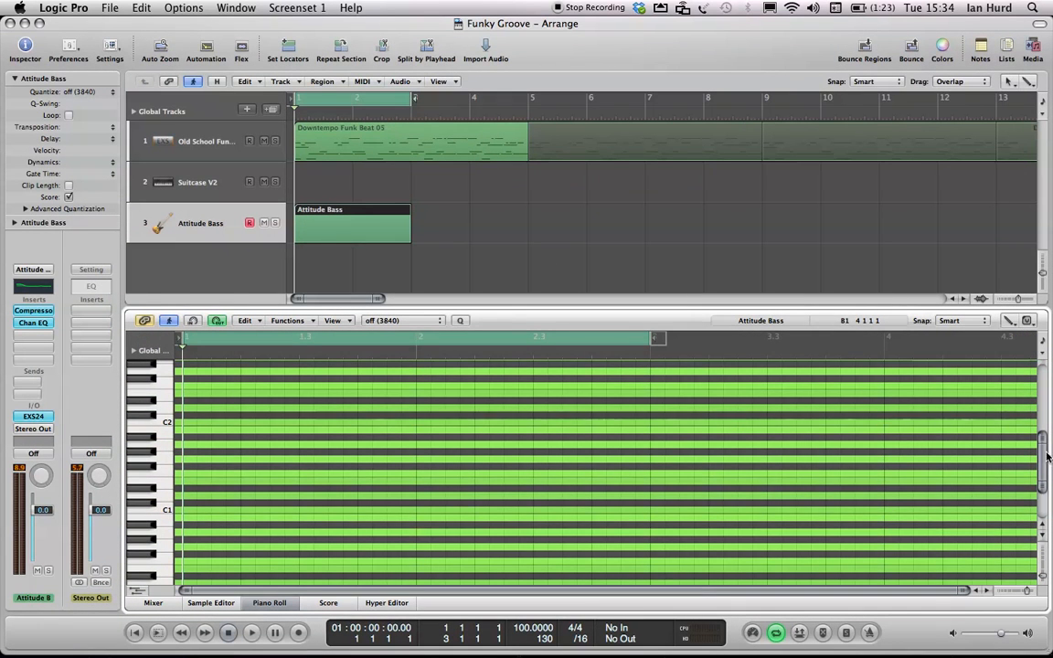
- Draw an A1 note at the start of bar 1, one beat long
left_click_drag(1044, 450, 1044, 463)
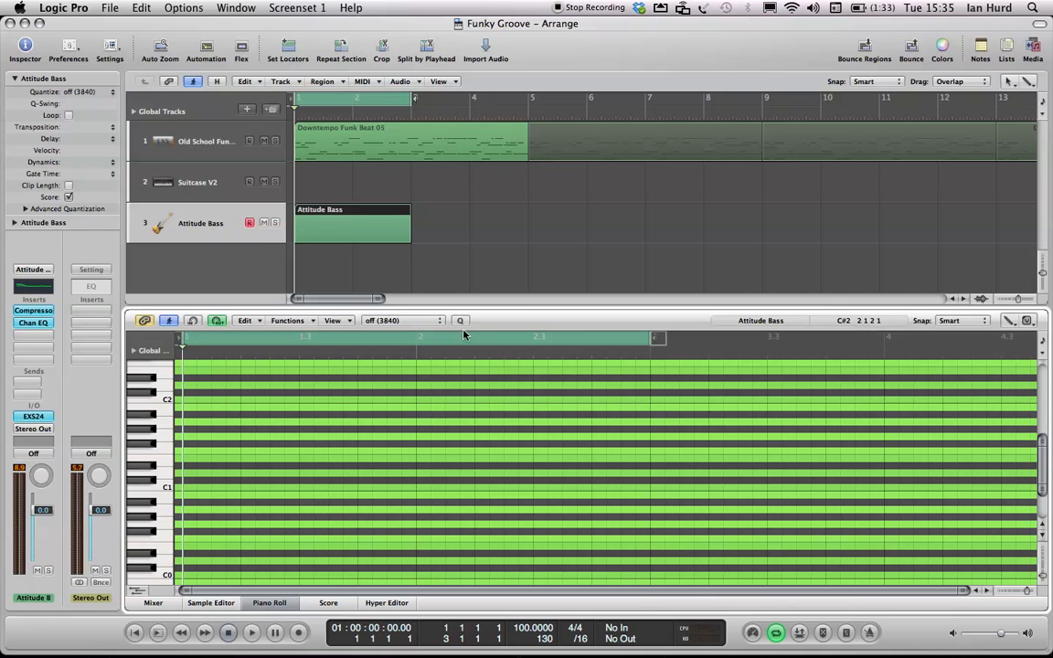
left_click(186, 422)
left_click_drag(197, 422, 243, 422)
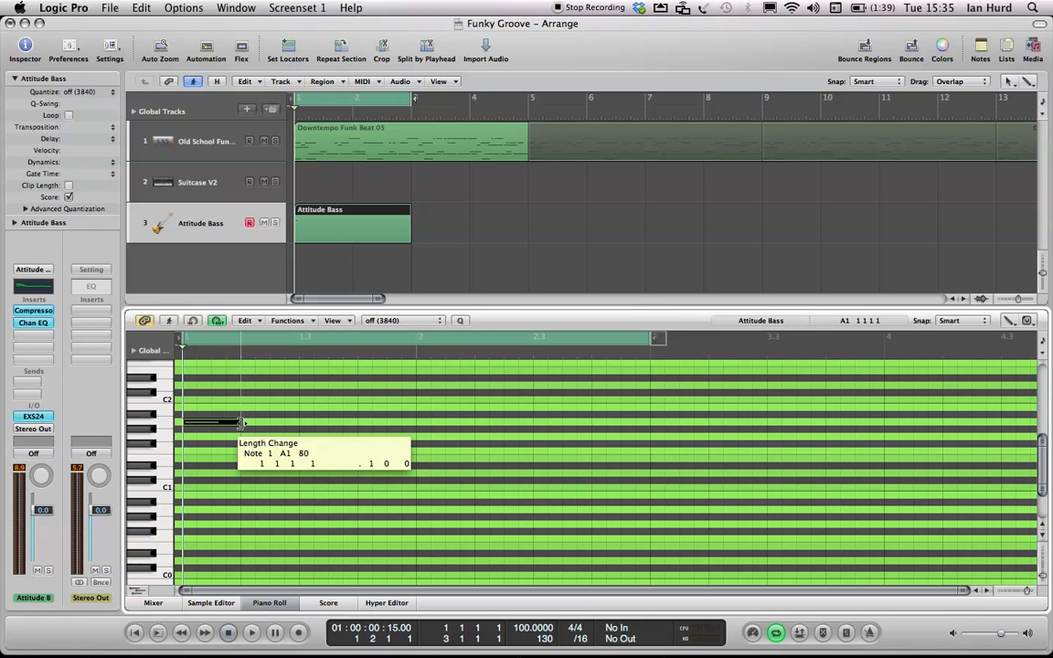
left_click_drag(243, 422, 243, 422)
left_click_drag(244, 422, 243, 422)
left_click_drag(242, 422, 244, 427)
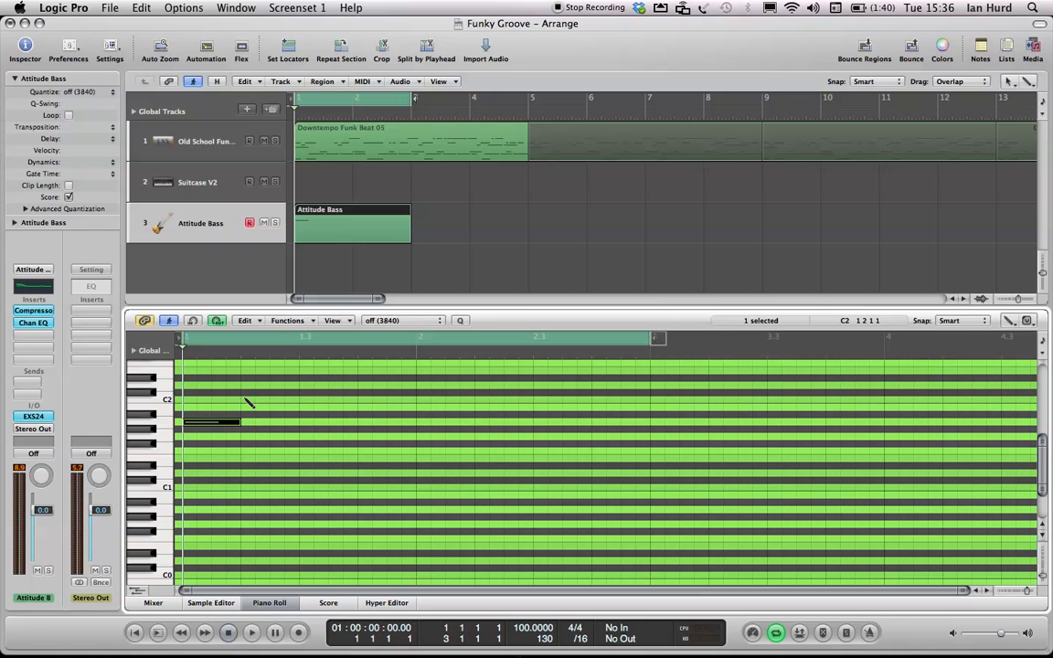
- Draw a C2 note on beat 2 of bar 1 and shorten it to about half a beat
left_click(245, 400)
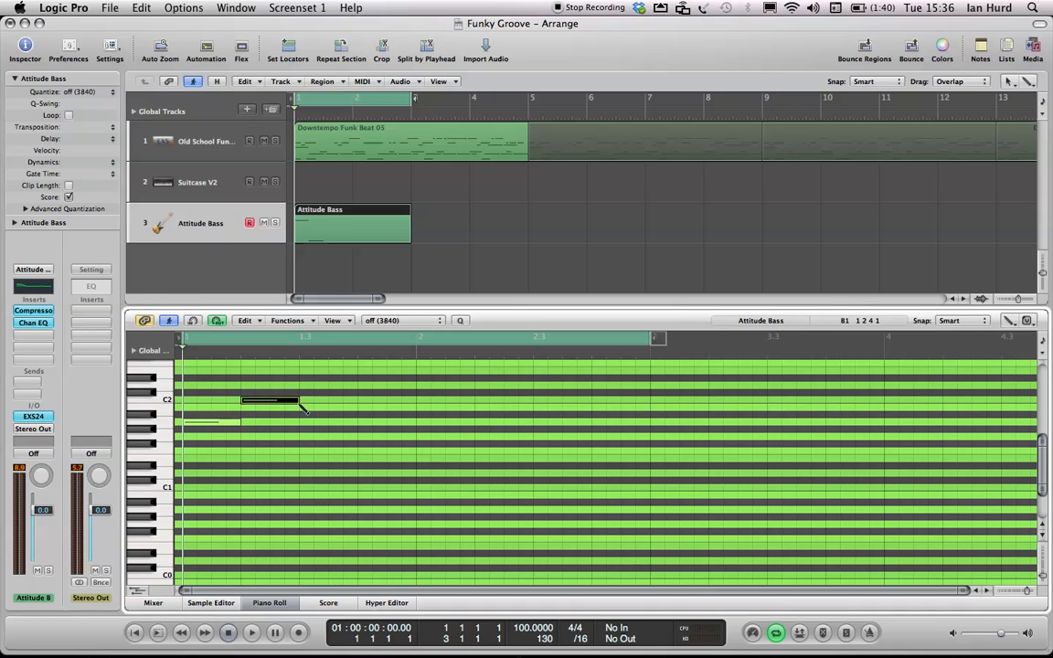
left_click_drag(295, 400, 270, 407)
left_click_drag(269, 399, 297, 401)
left_click_drag(297, 400, 185, 400)
left_click_drag(287, 399, 265, 402)
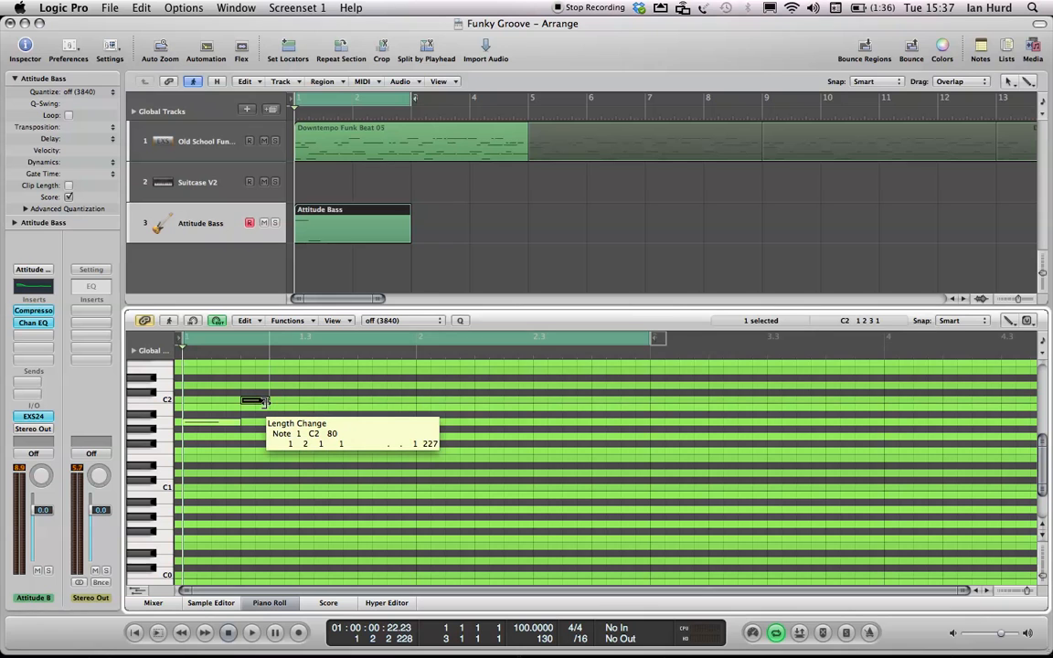
key("shift+alt")
mouse_move(266, 401)
left_mouse_down()
mouse_move(287, 409)
mouse_move(274, 409)
left_mouse_up()
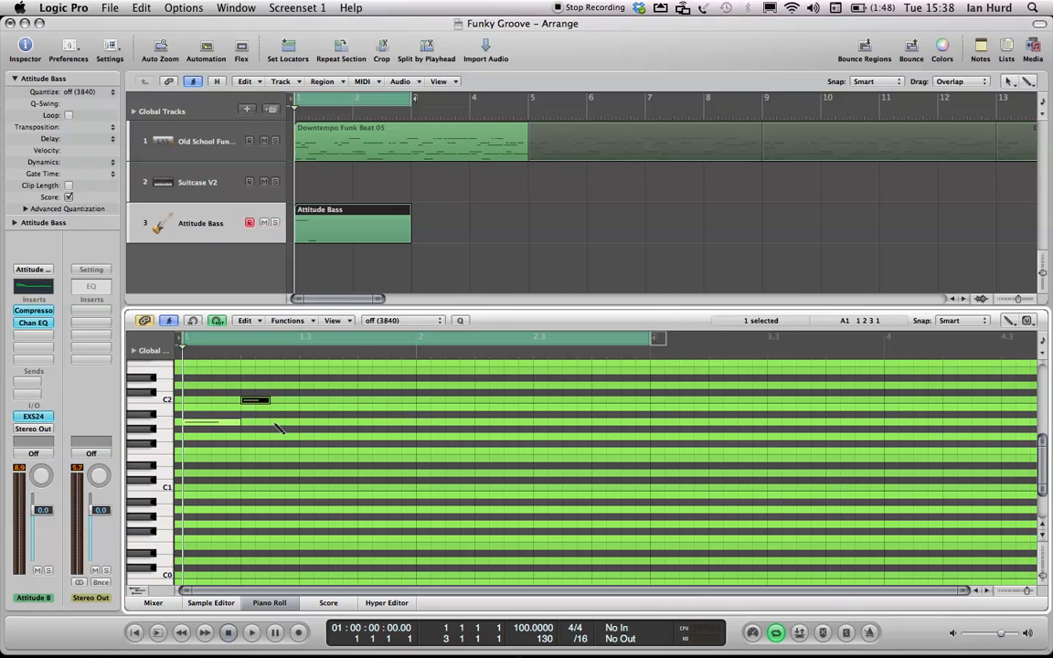
- Add a short A1 note at 1 2 3 1, about a sixteenth long
left_click(273, 422)
left_click_drag(272, 422, 259, 422)
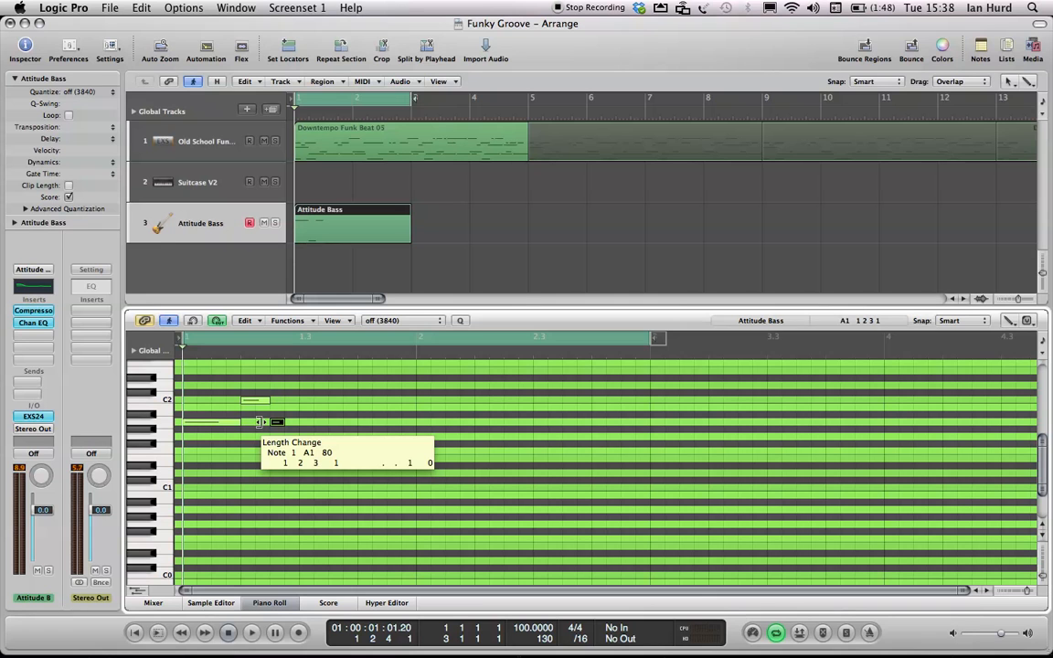
left_click_drag(259, 422, 263, 426)
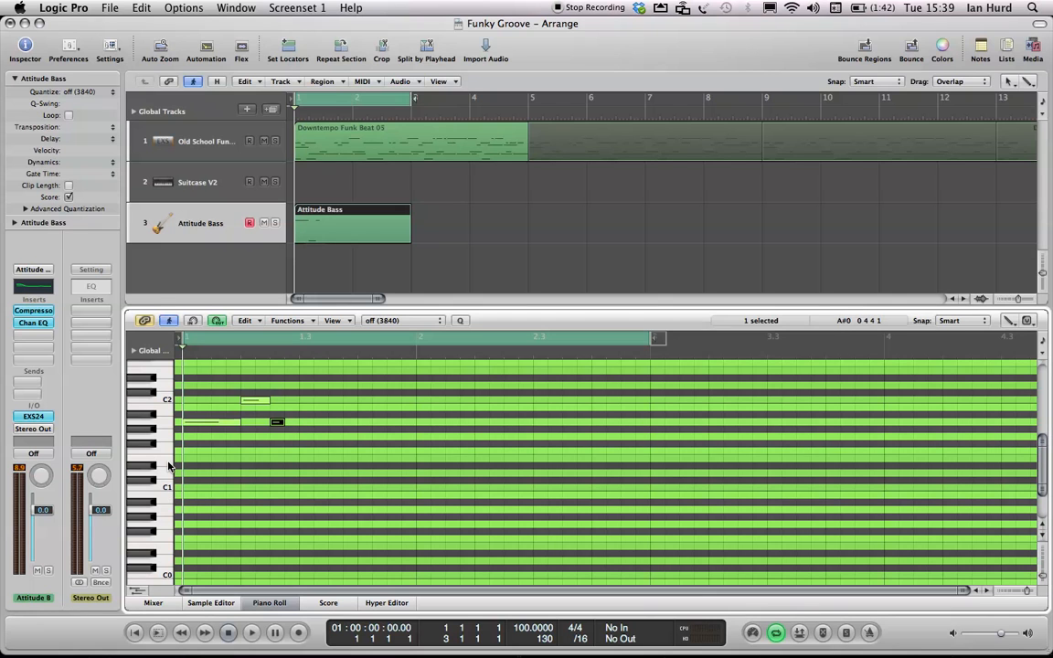
- Draw an E1 note at 1 2 4 1, about one beat long
left_click(288, 461)
left_click_drag(293, 461, 343, 466)
- Play back the new bass notes and stop playback
key("space")
key("space")
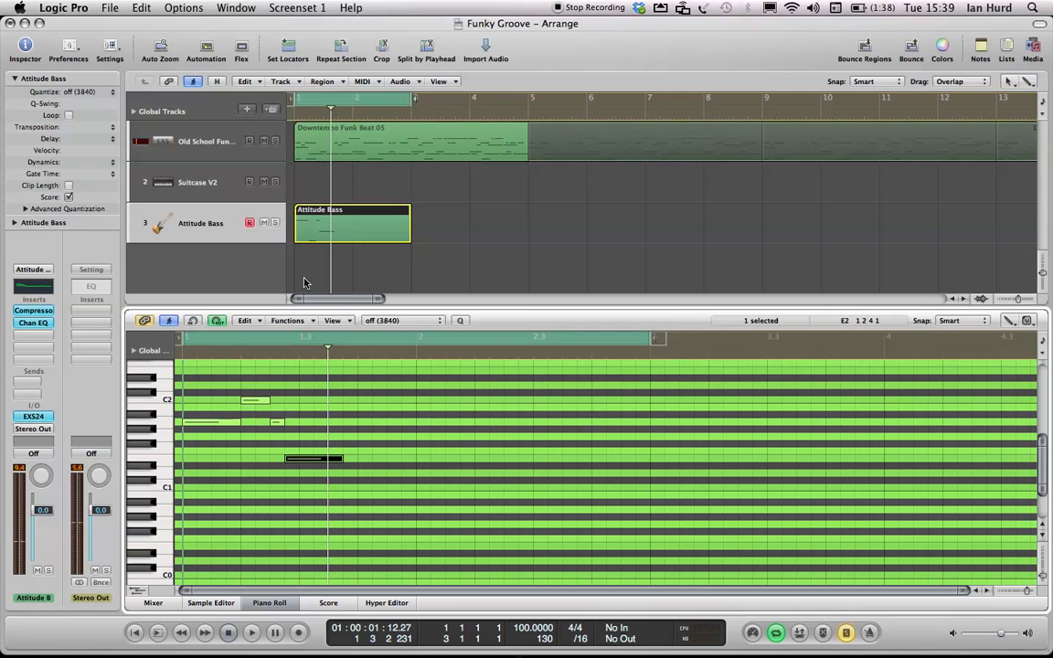
- Select all four bass notes and copy them so the copy starts at bar 2
key("space")
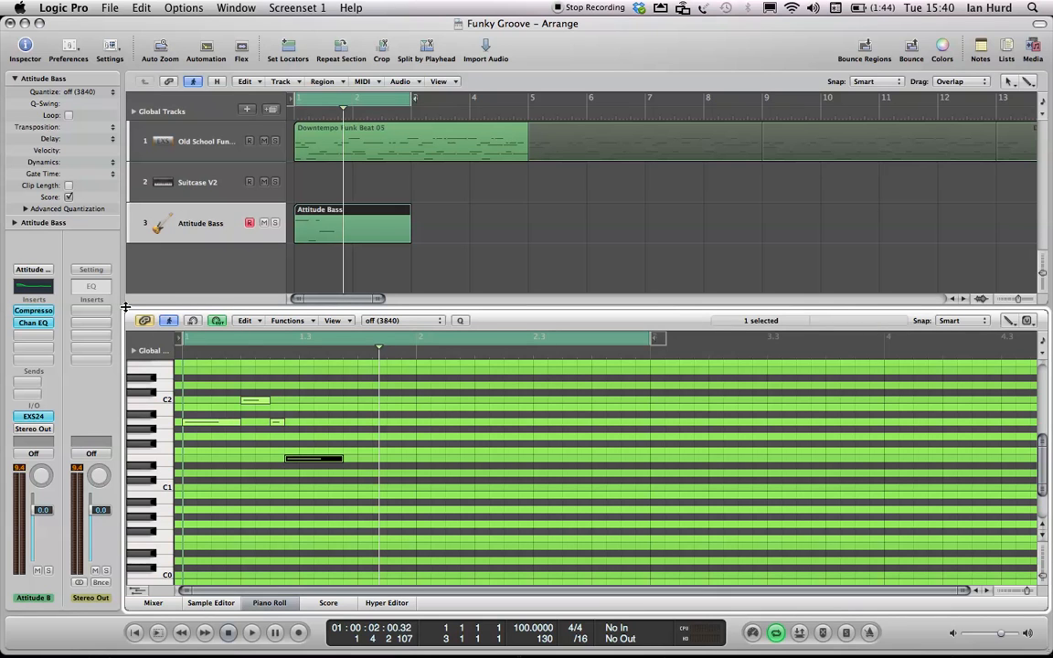
key("super+a")
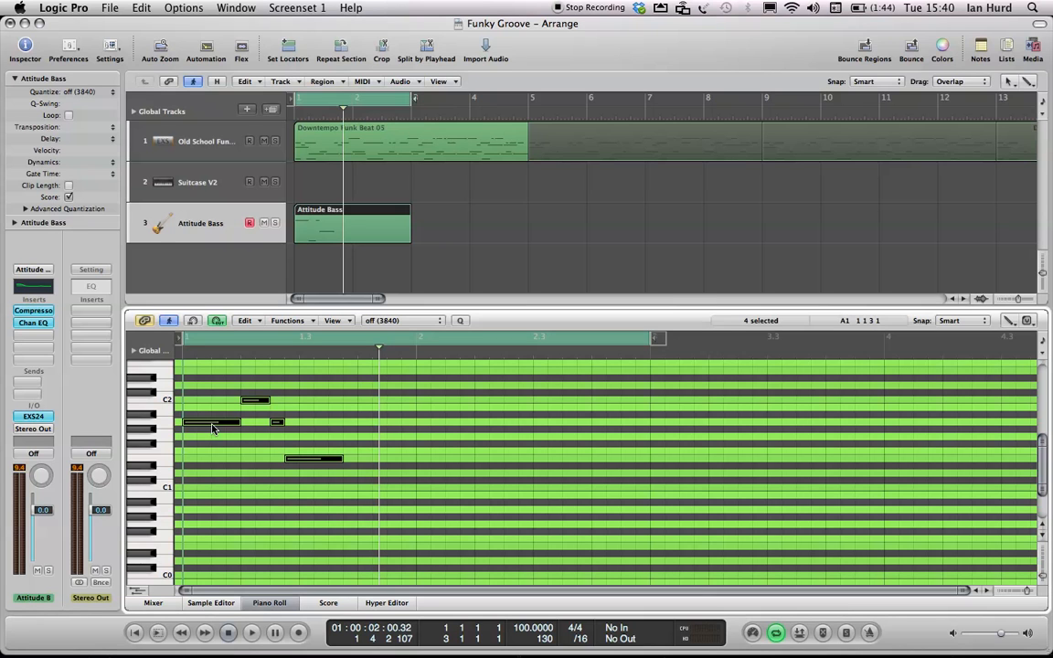
left_click_drag(212, 427, 441, 422)
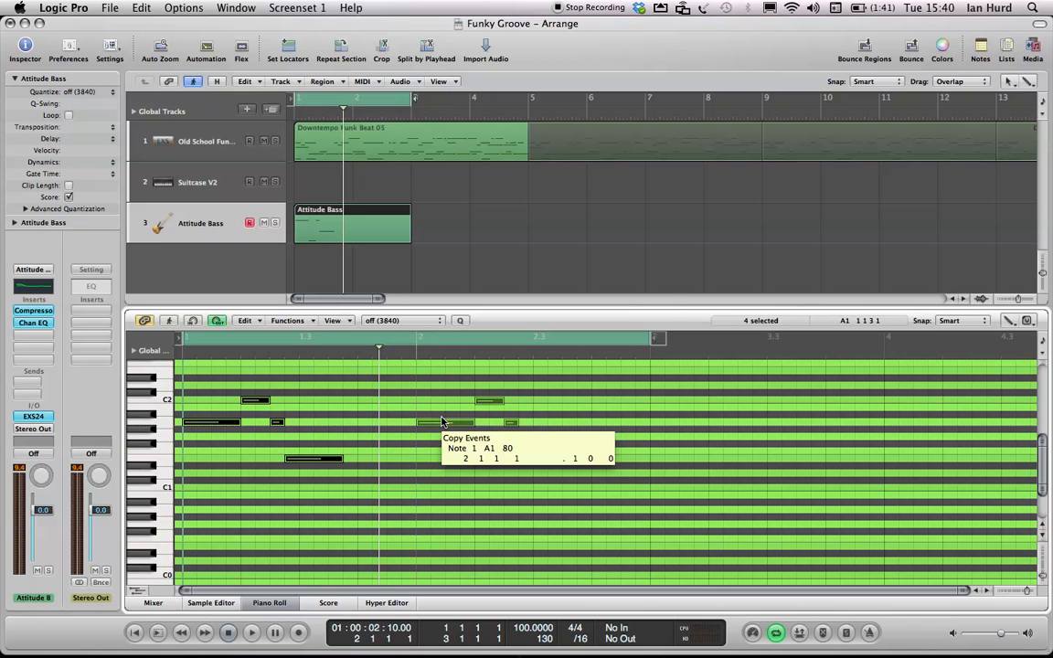
left_click_drag(441, 423, 345, 430)
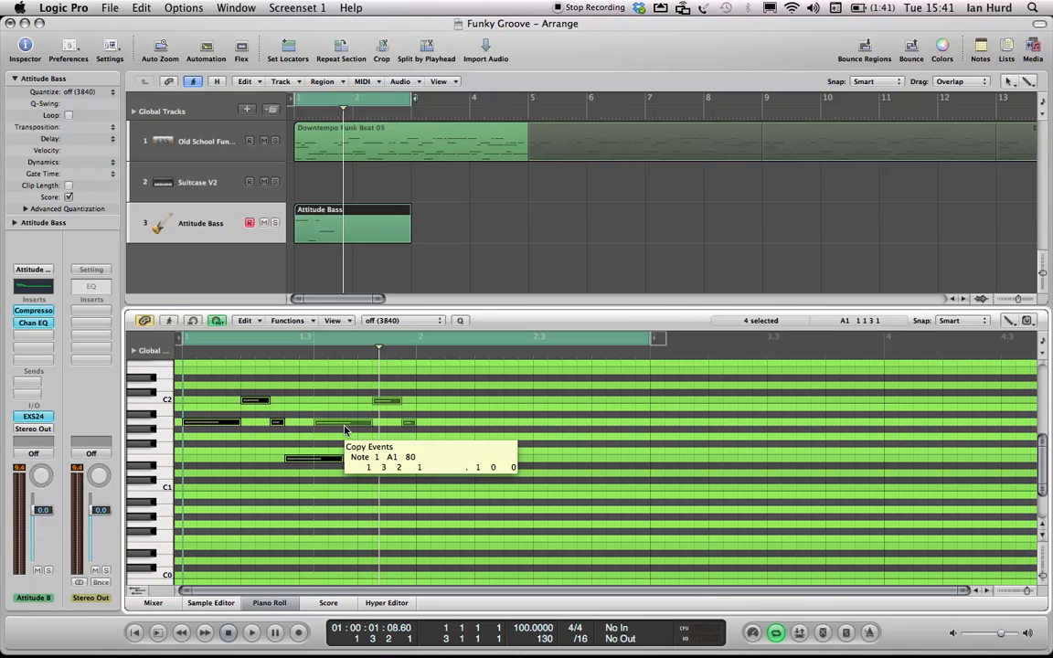
left_click_drag(344, 429, 446, 427)
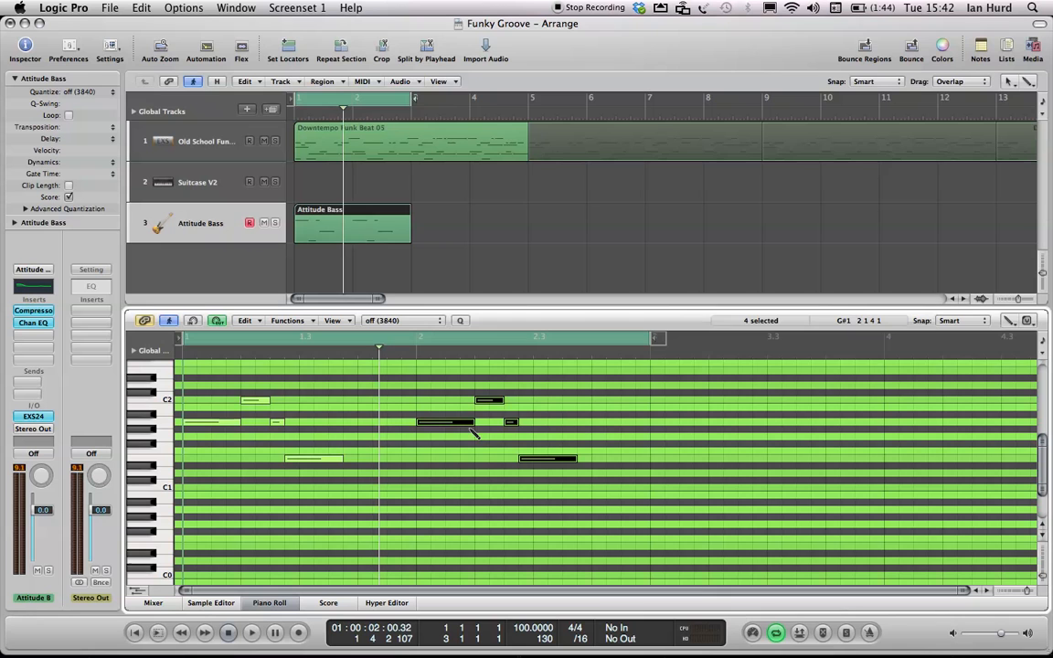
- Delete the copied long A1 note at the start of bar 2
left_click(472, 430)
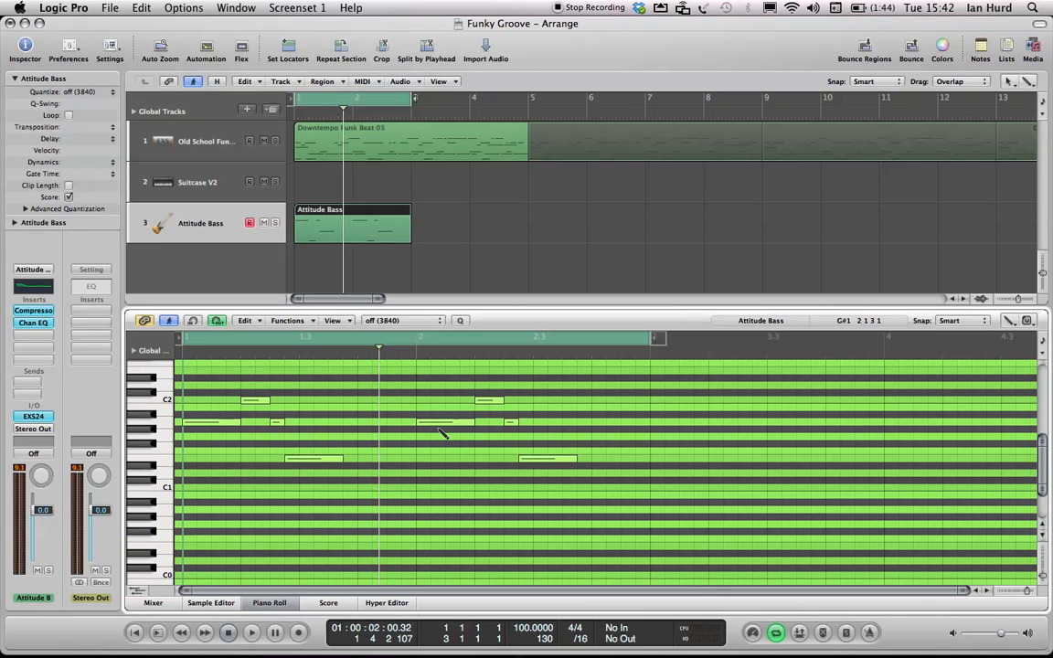
left_click(437, 423)
key("Delete")
- Play back the bass line, stop, and return the playhead to the start
key("space")
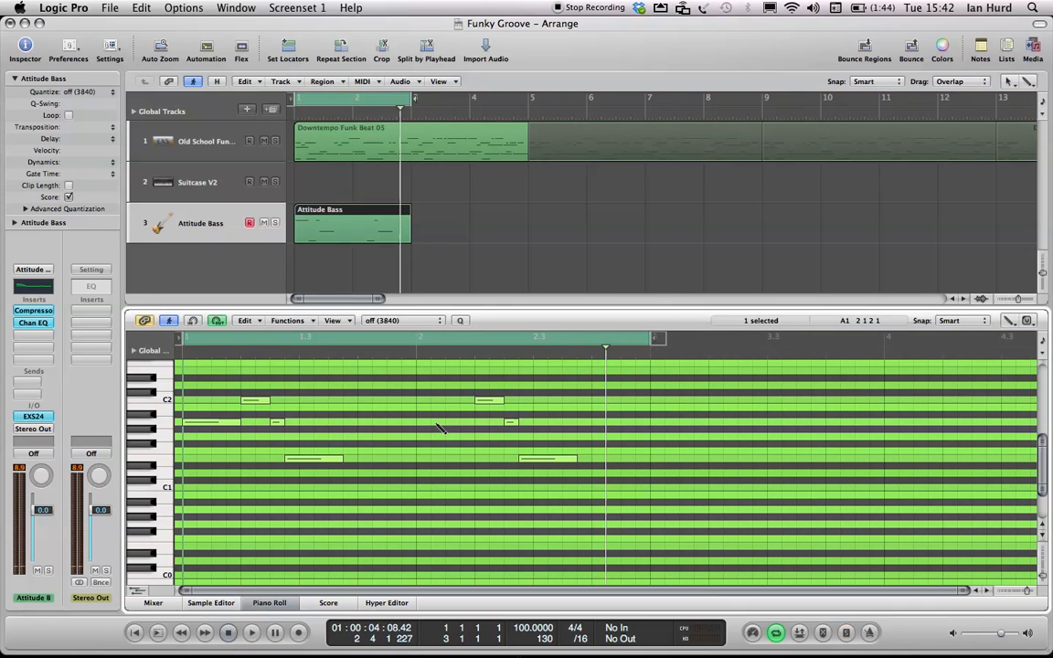
key("space")
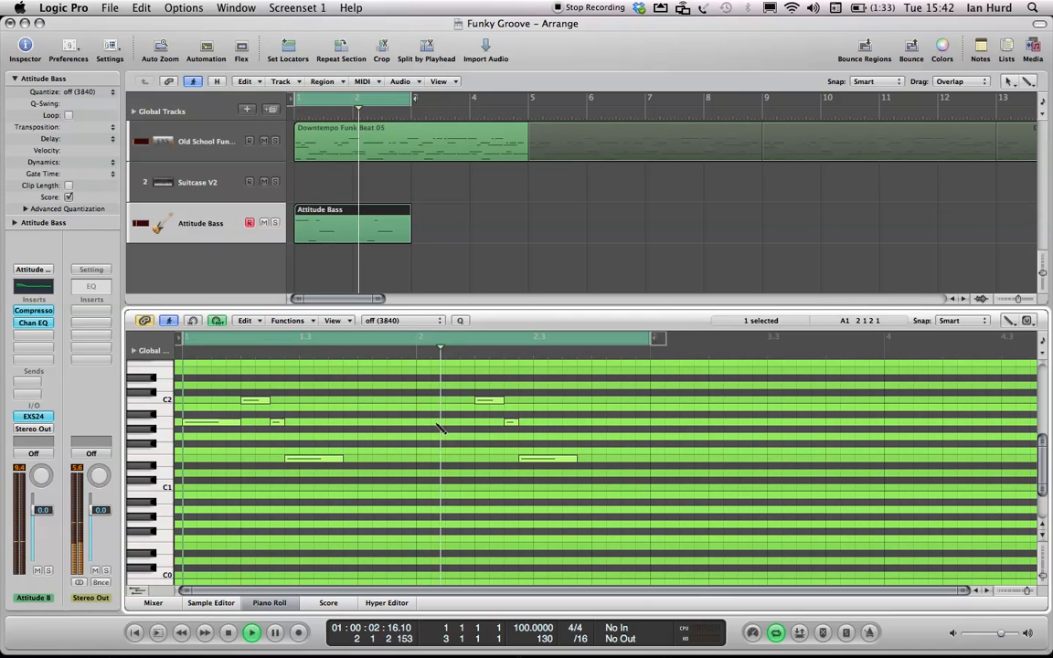
key("space")
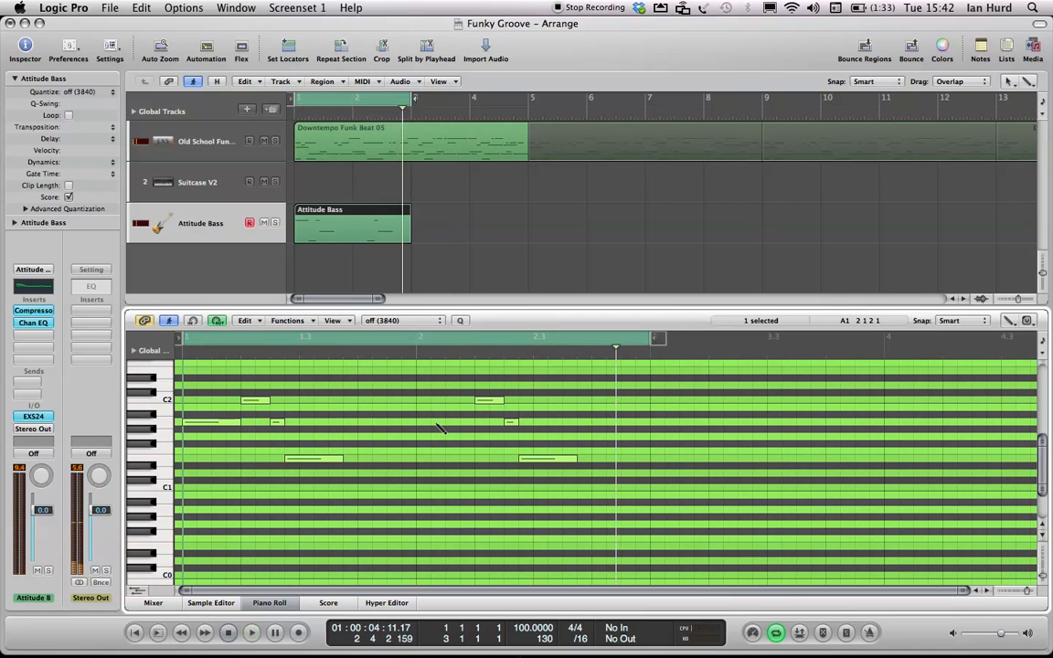
key("Return")
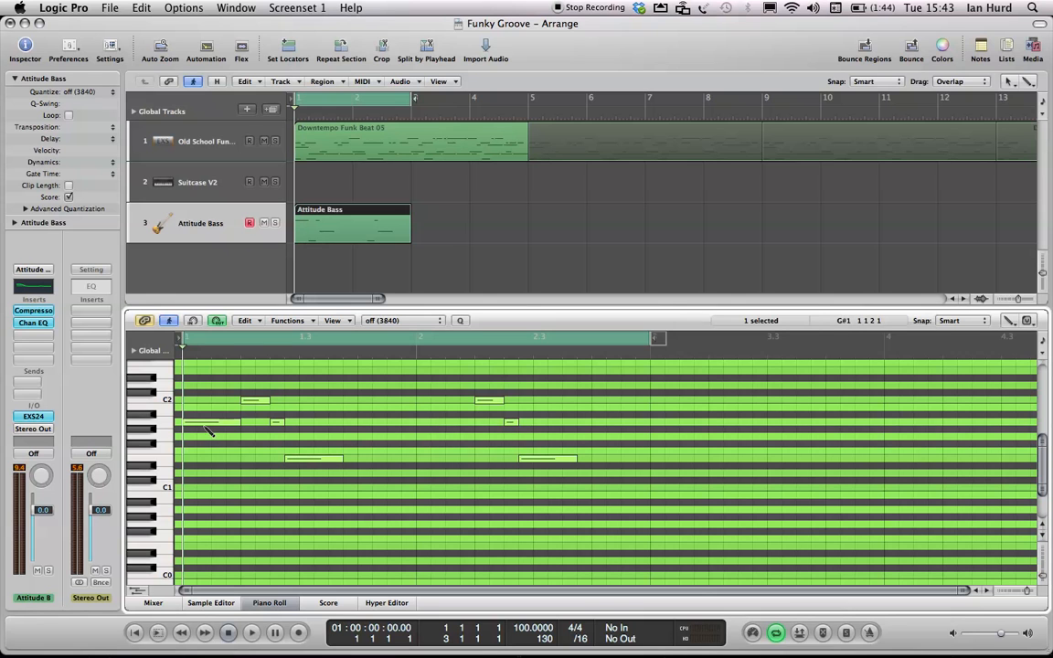
- Raise the velocities of the long A1 note in bar 1 and the E1 note in bar 2
left_click_drag(206, 427, 198, 399)
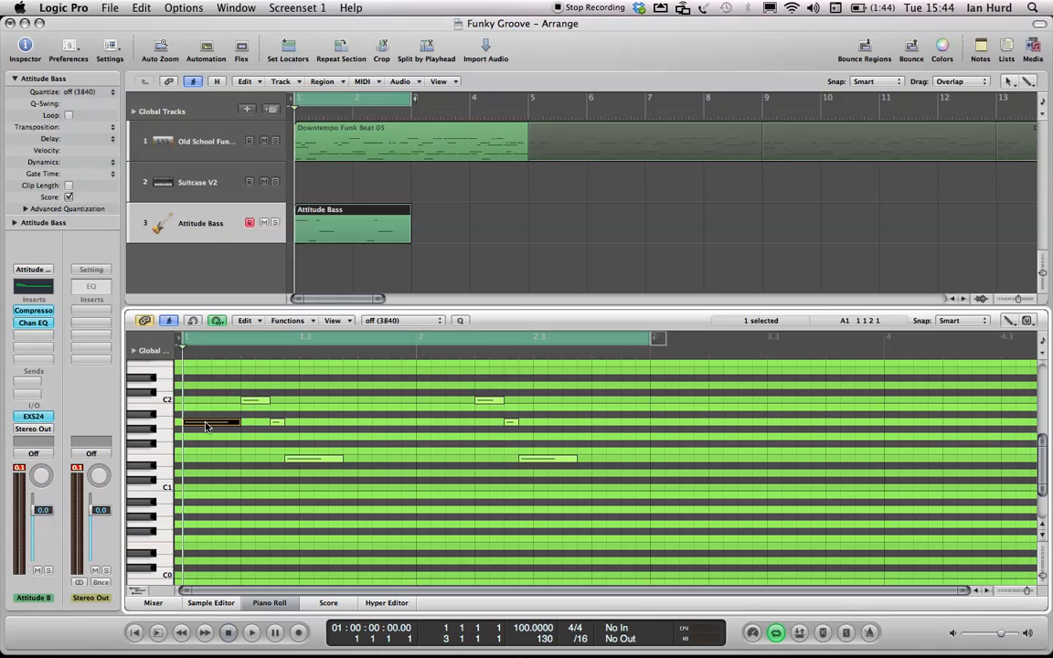
left_click_drag(207, 426, 207, 381)
mouse_move(207, 426)
left_mouse_down()
mouse_move(205, 439)
mouse_move(210, 411)
left_mouse_up()
left_click_drag(538, 462, 539, 438)
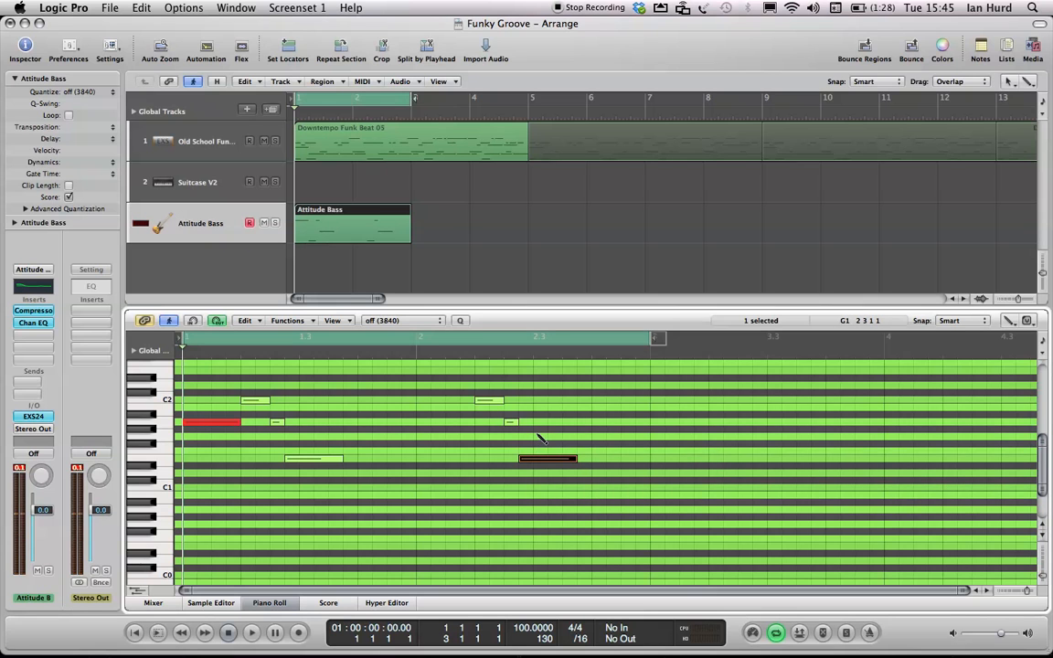
- Play the part and solo the Attitude Bass region
key("space")
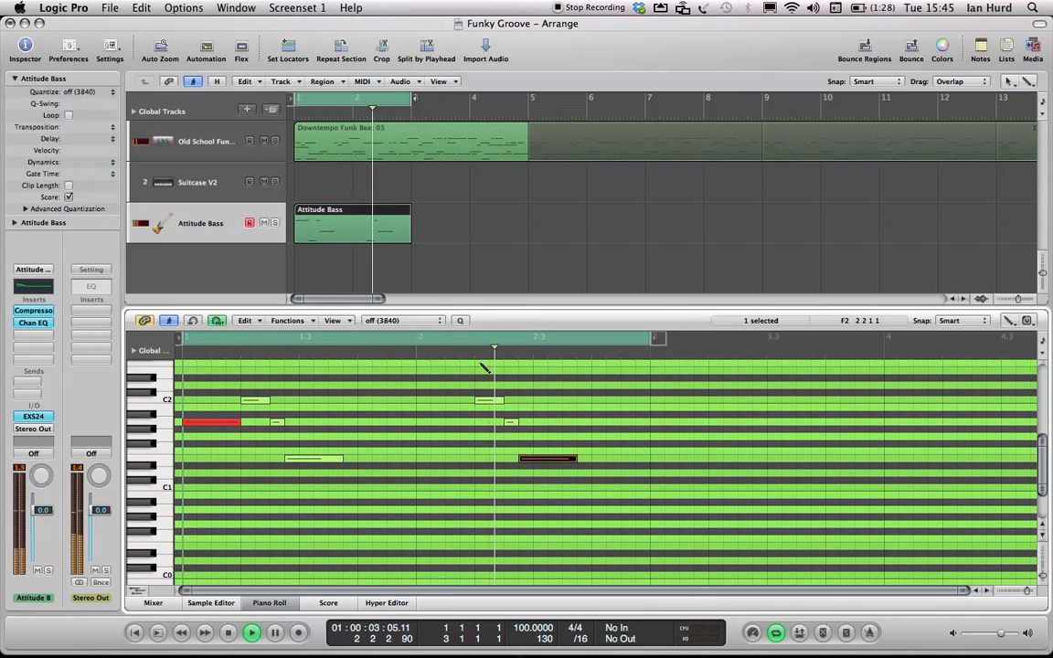
key("s")
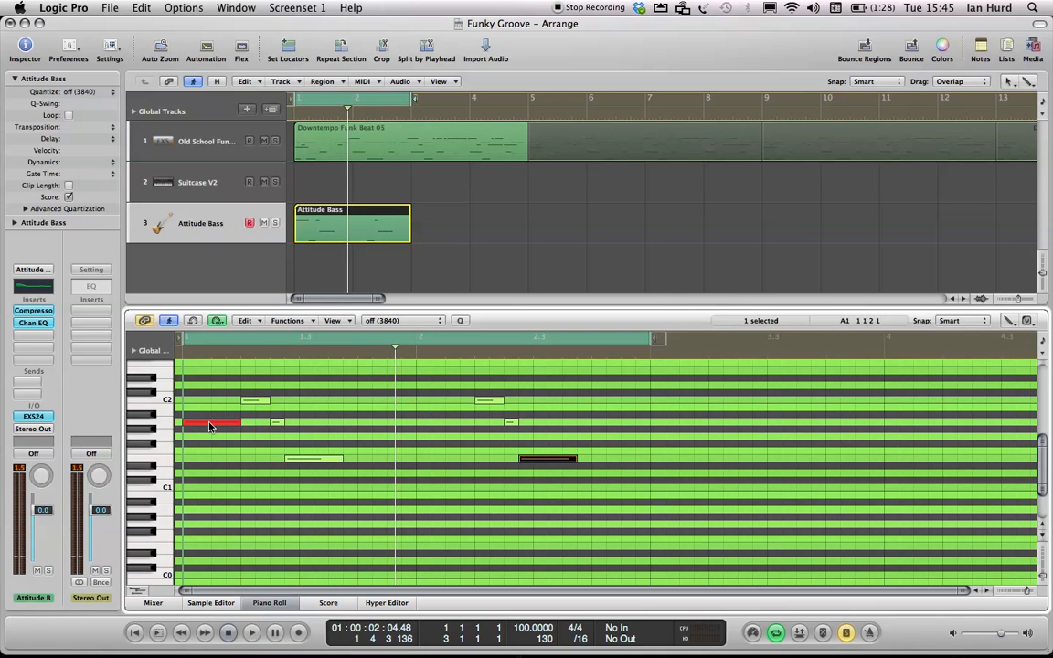
- Lower the long A1 note's velocity and raise the velocities of the C2 and short A1 notes in bar 1
left_click_drag(208, 427, 211, 457)
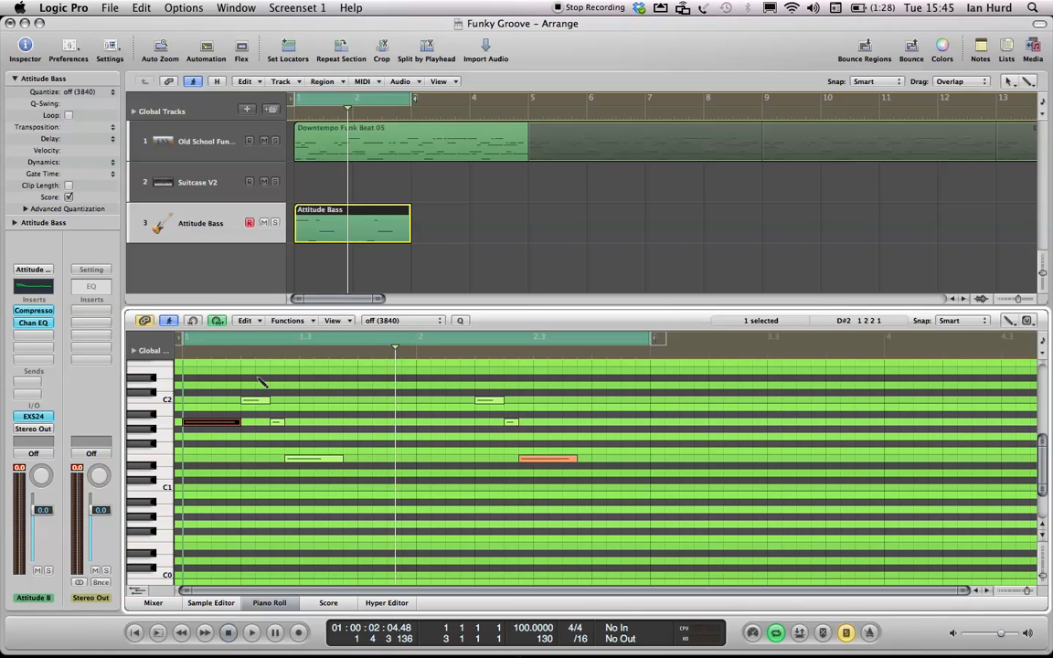
left_click(256, 401)
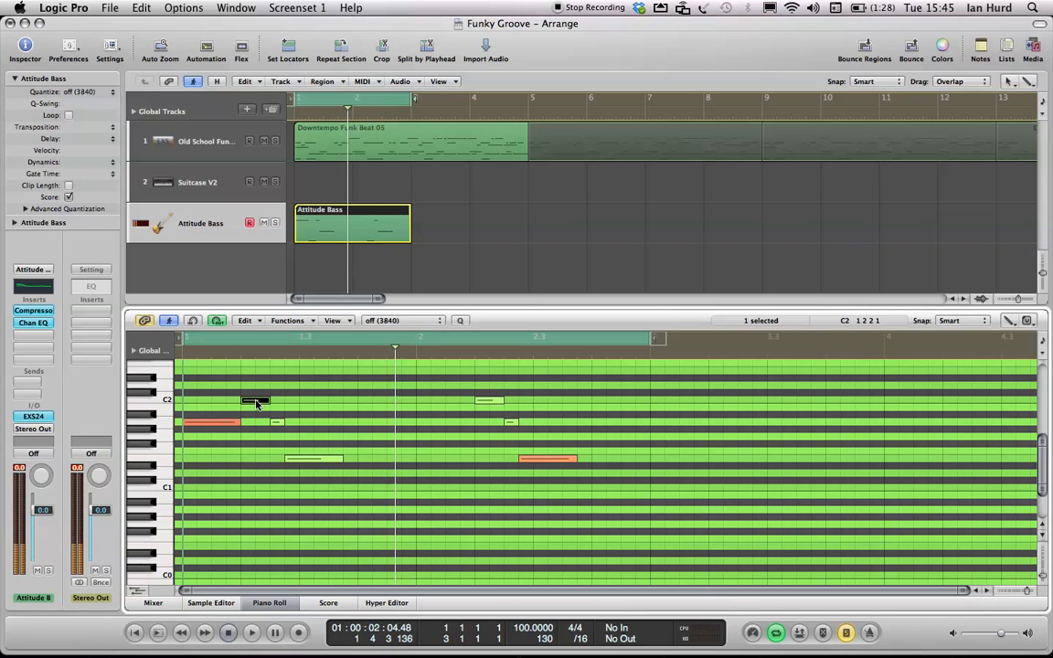
left_click(277, 423, "shift")
left_click(256, 401)
left_click_drag(256, 401, 261, 394)
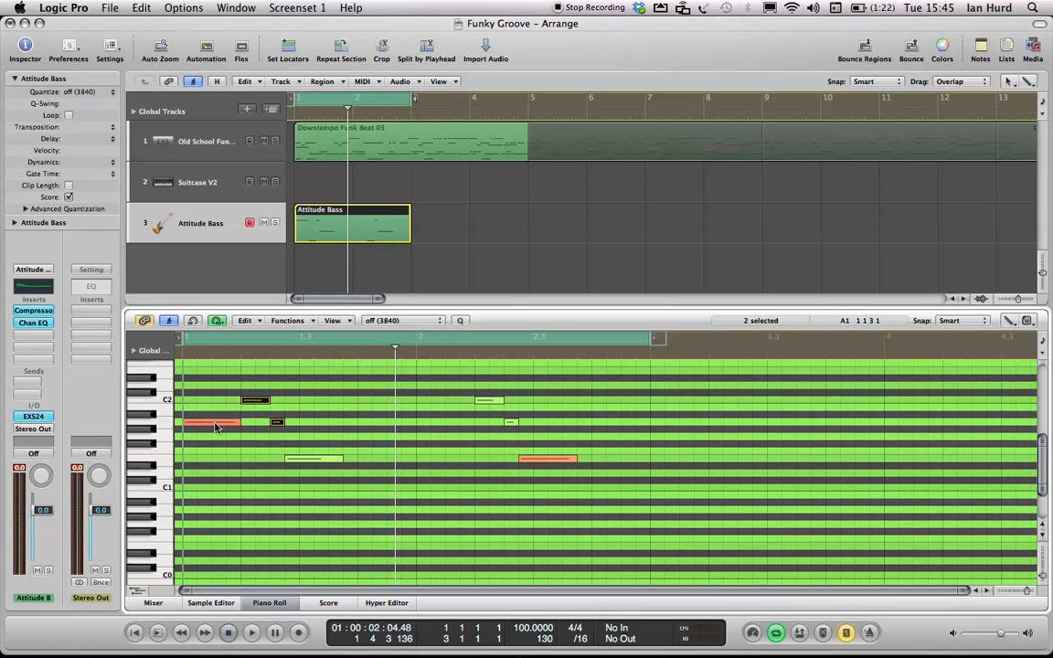
left_click_drag(215, 427, 215, 434)
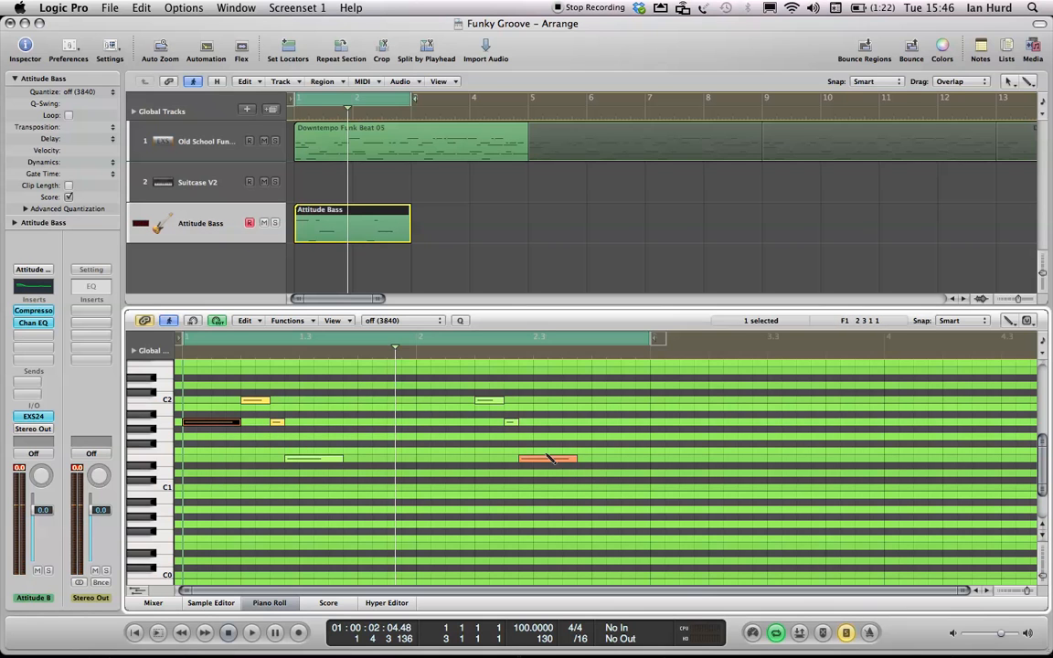
- Lower the bar-2 E1 note's velocity and raise the velocities of the C2 and short A1 notes in bar 2
key("space")
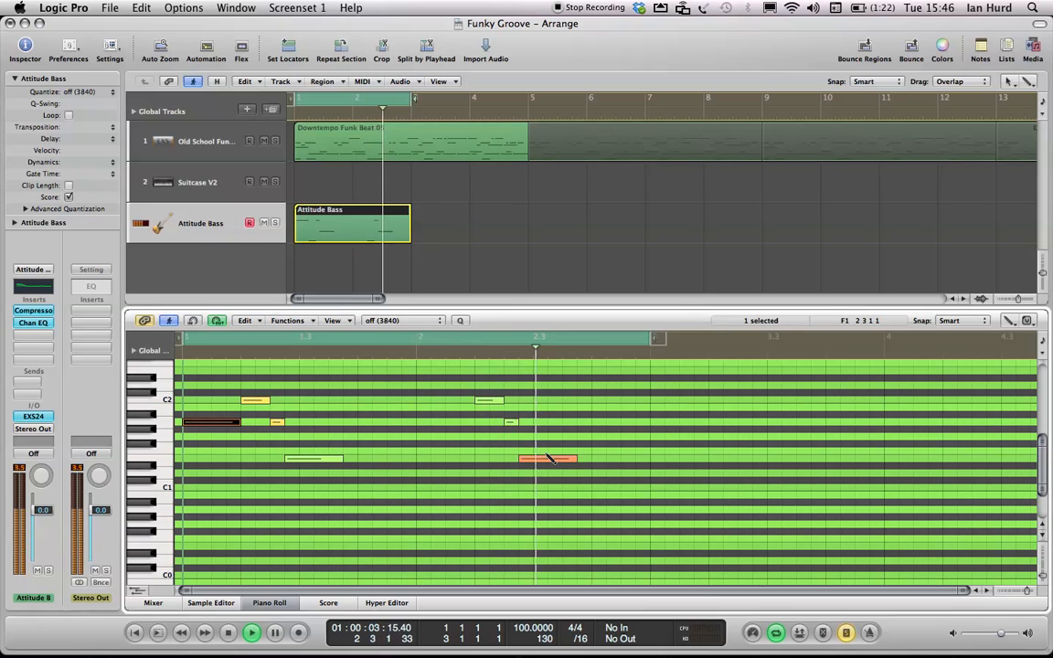
left_click_drag(543, 457, 535, 472)
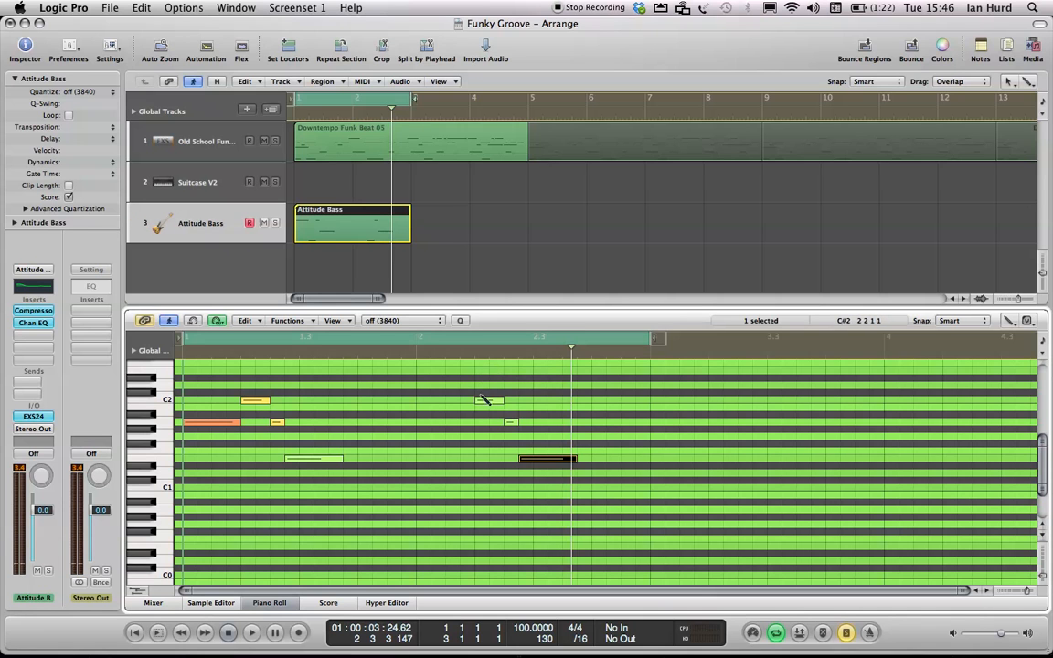
left_click(487, 404)
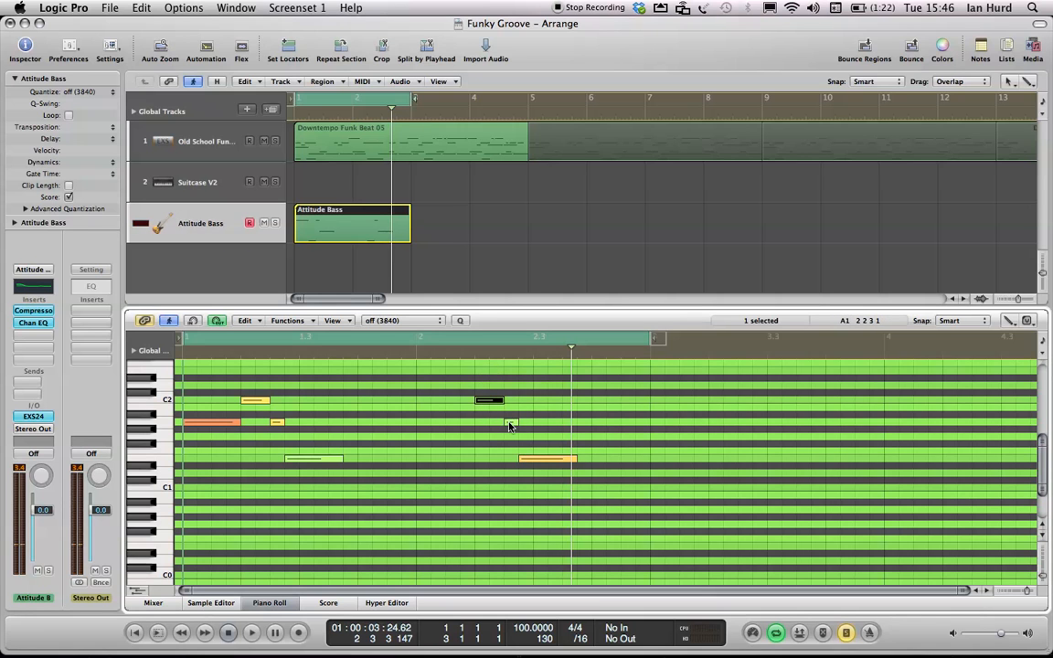
left_click(510, 422, "shift")
mouse_move(490, 402)
left_mouse_down()
mouse_move(491, 413)
mouse_move(490, 382)
left_mouse_up()
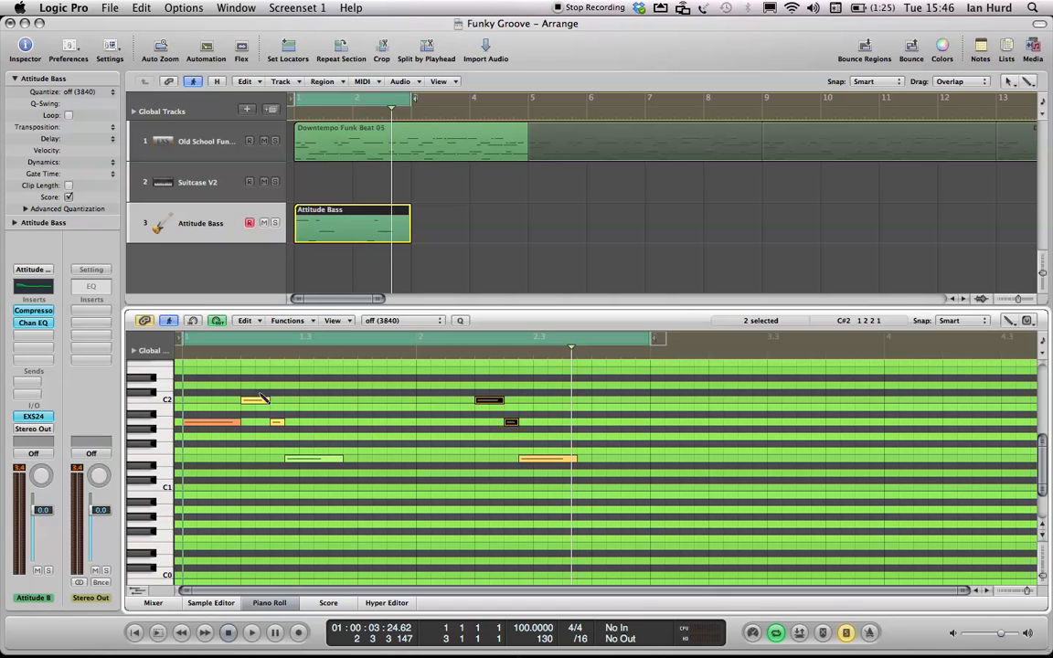
left_click(261, 400)
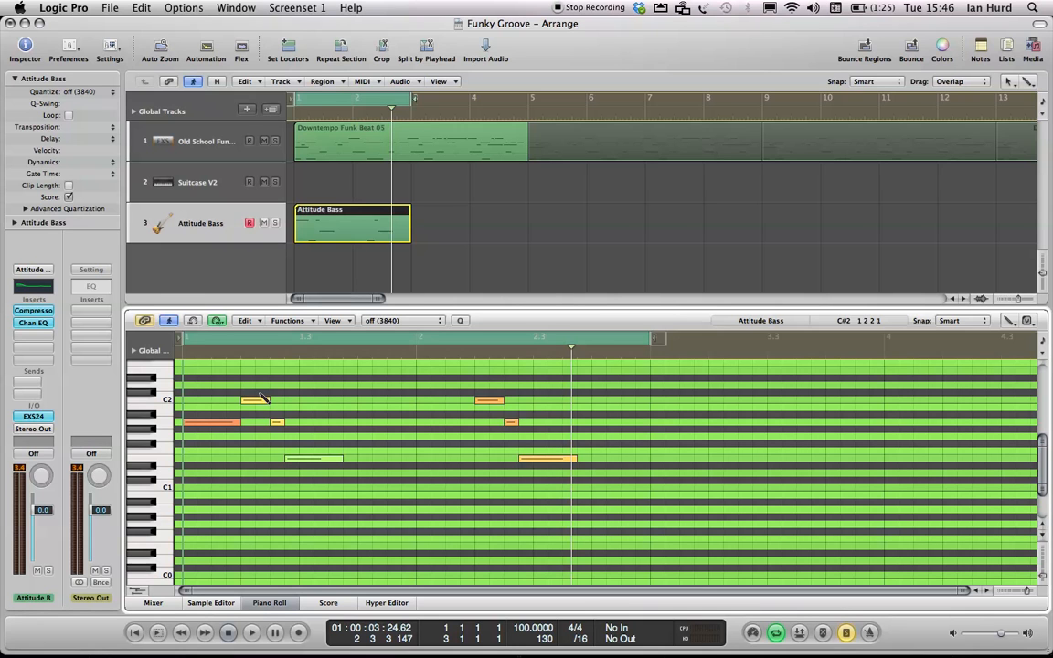
- Select all the bass notes and raise their velocities slightly together
key("super+a")
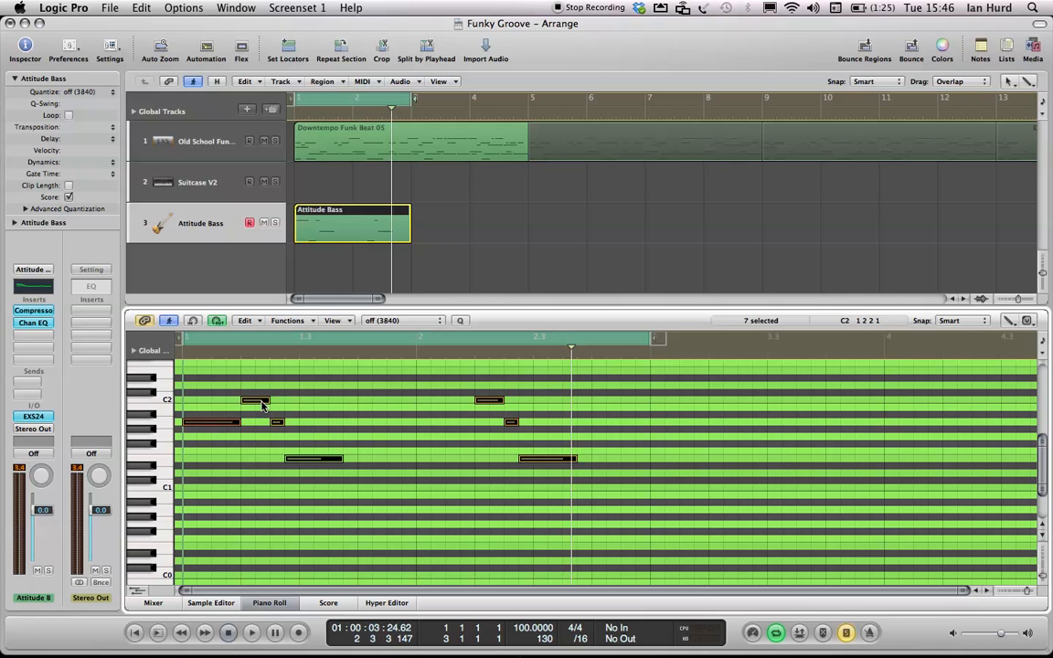
mouse_move(262, 406)
left_mouse_down()
mouse_move(259, 388)
mouse_move(257, 397)
left_mouse_up()
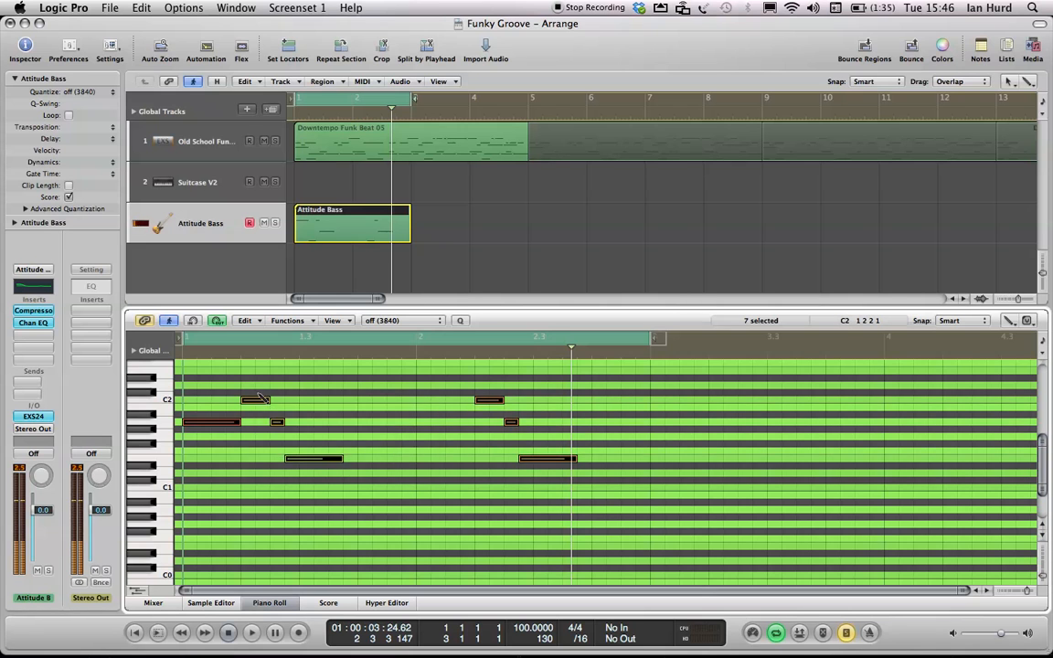
left_click(258, 464)
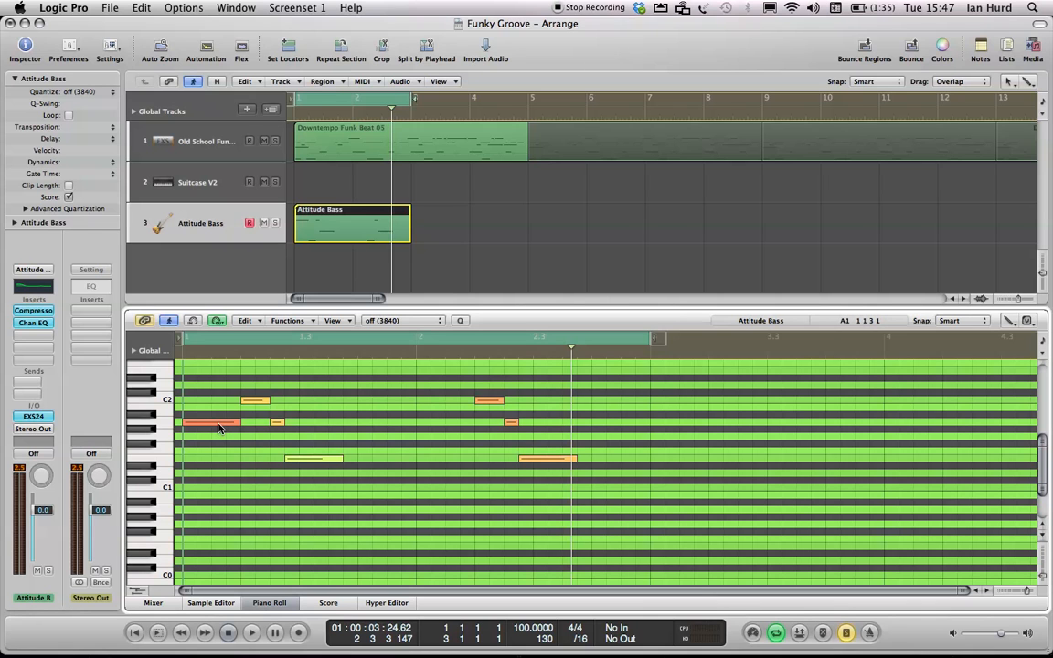
- Fine-tune the long A1 note's velocity in bar 1 while playing the part back
mouse_move(220, 428)
left_mouse_down()
mouse_move(215, 465)
mouse_move(214, 421)
mouse_move(216, 446)
left_mouse_up()
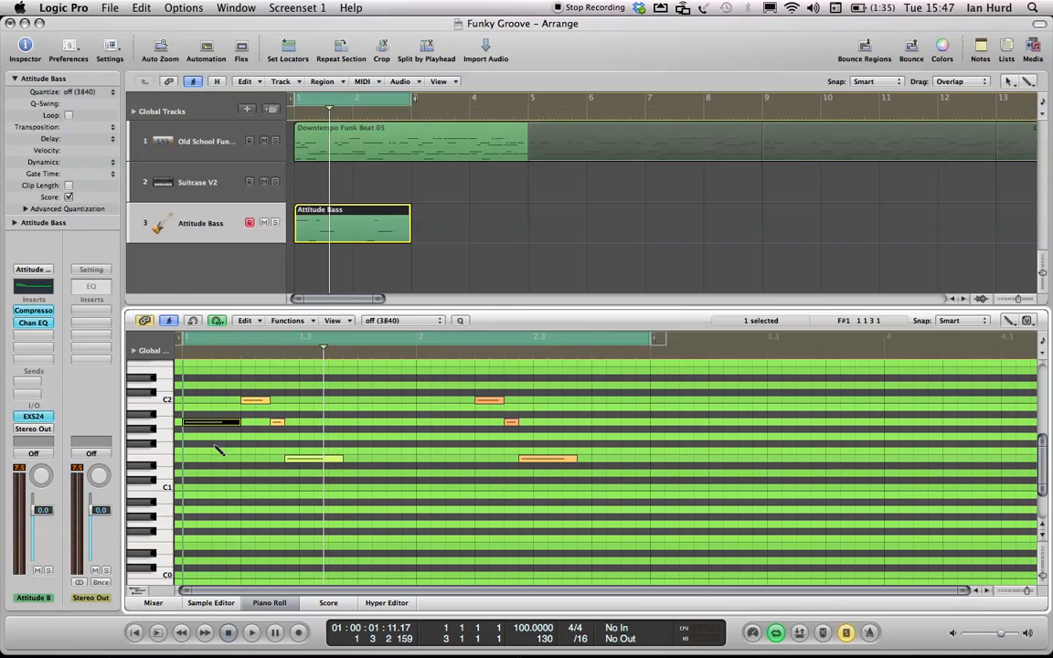
left_click(217, 321)
key("space")
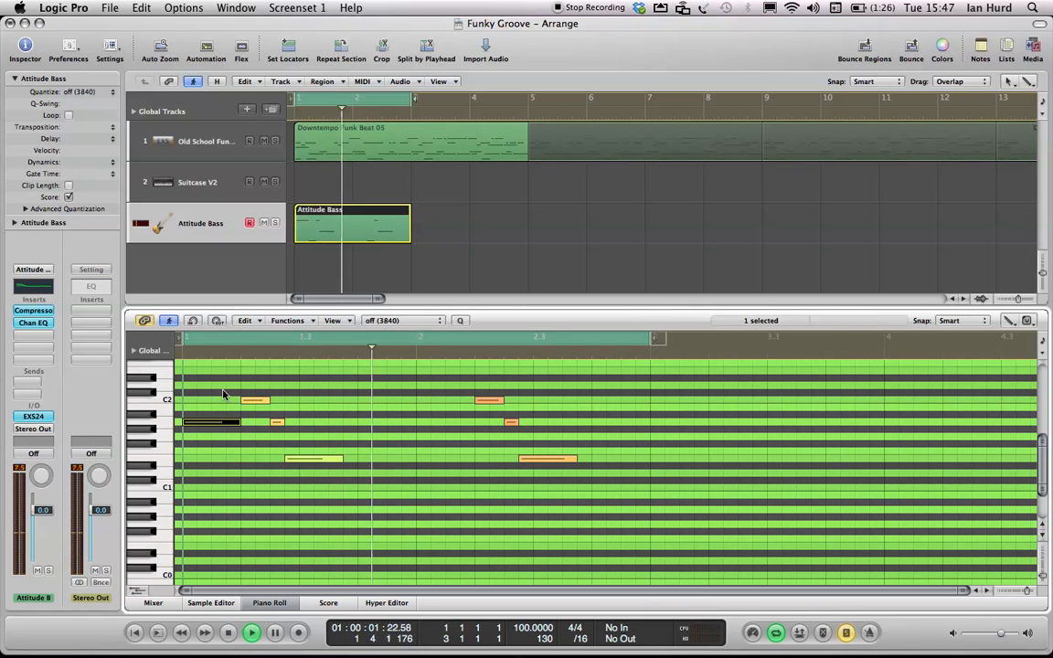
mouse_move(218, 424)
left_mouse_down()
mouse_move(216, 464)
mouse_move(206, 410)
left_mouse_up()
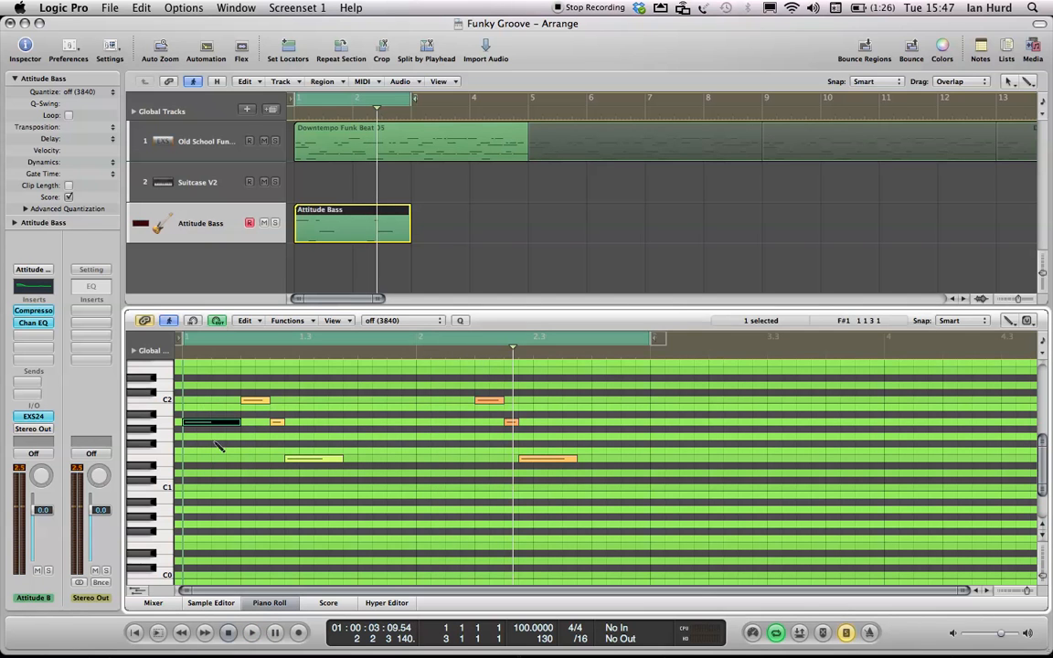
mouse_move(209, 428)
left_mouse_down()
mouse_move(206, 452)
mouse_move(200, 400)
mouse_move(204, 414)
left_mouse_up()
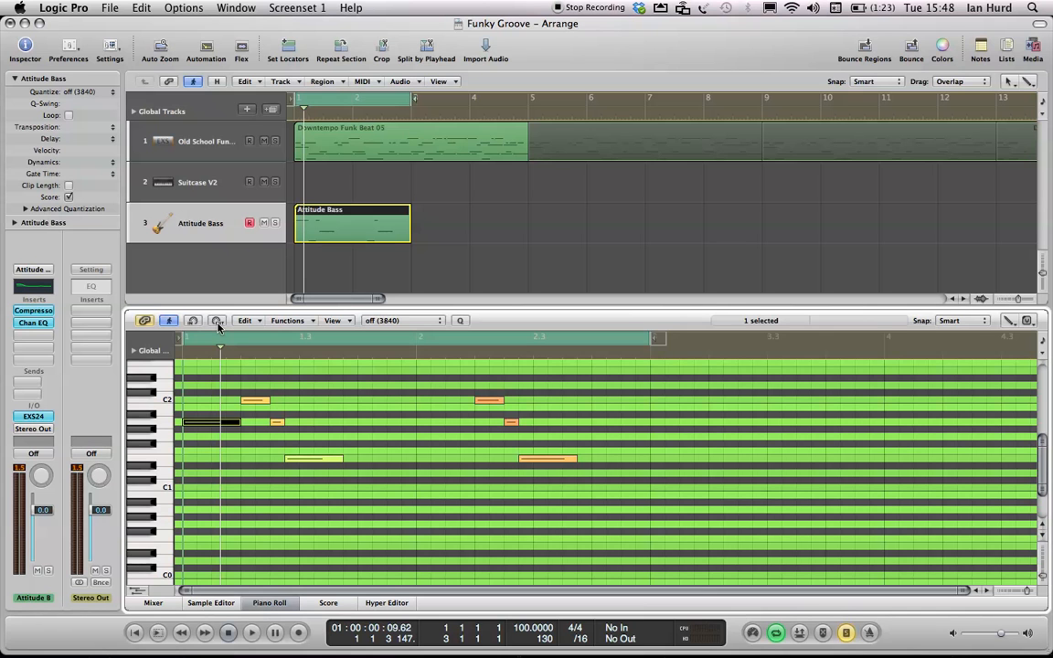
- Open the Browser in the Media area
key("f")
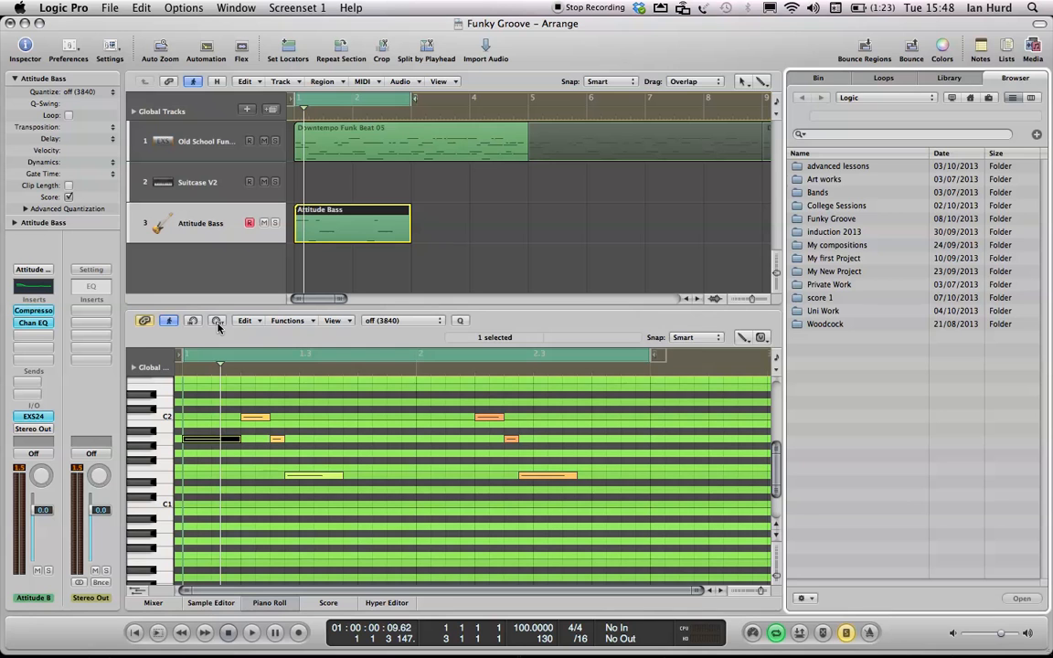
key("f")
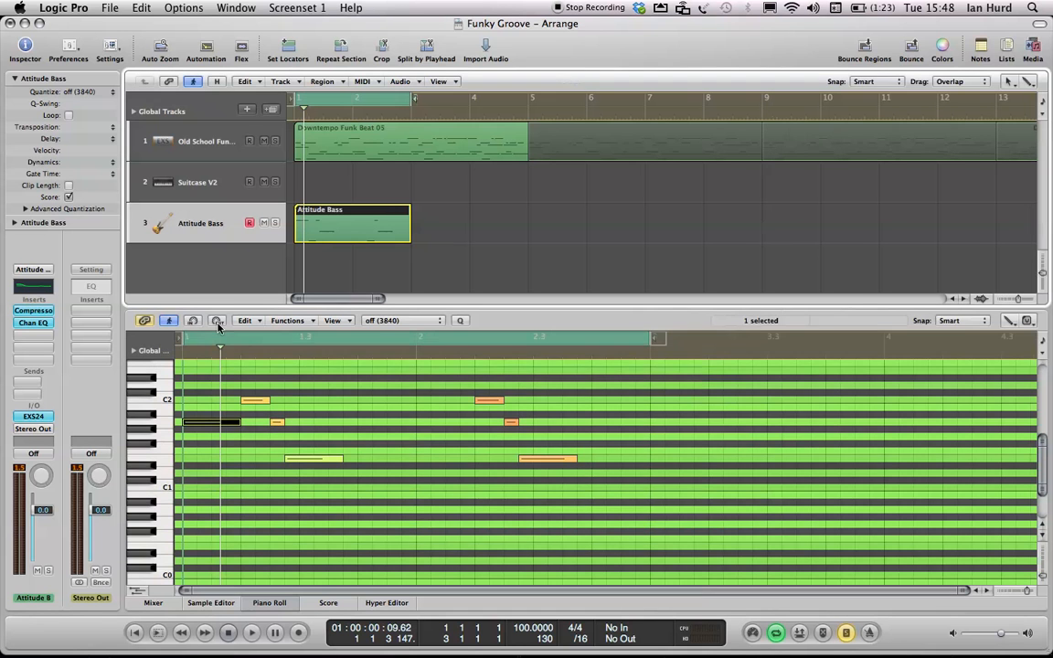
left_click(1032, 54)
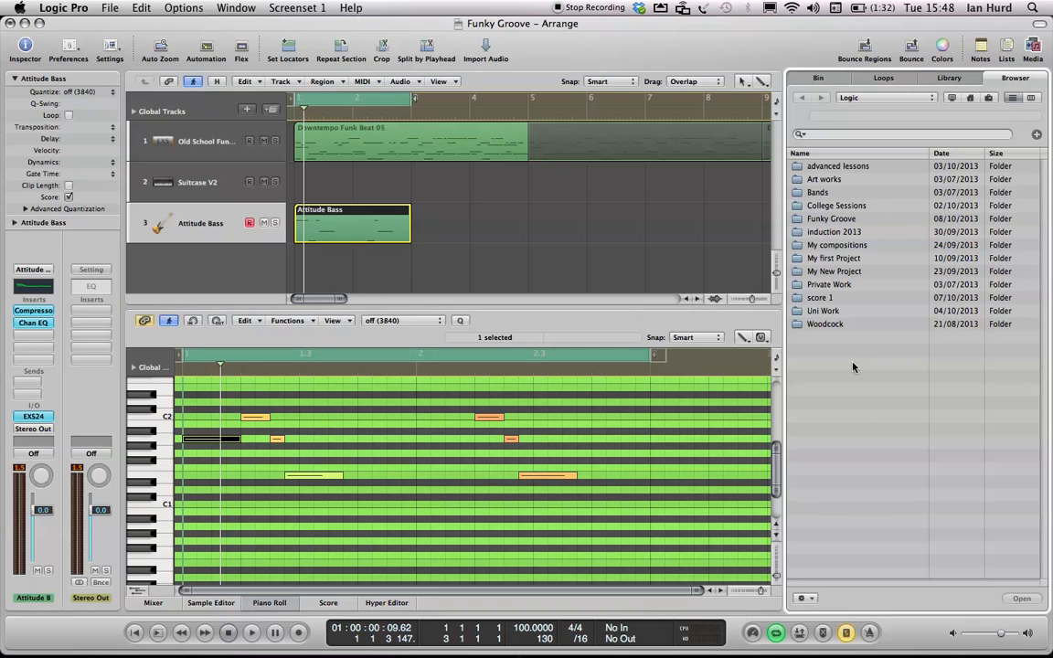
- Browse into the Funky Groove project folder and its Audio Files subfolder, then go back
double_click(798, 221)
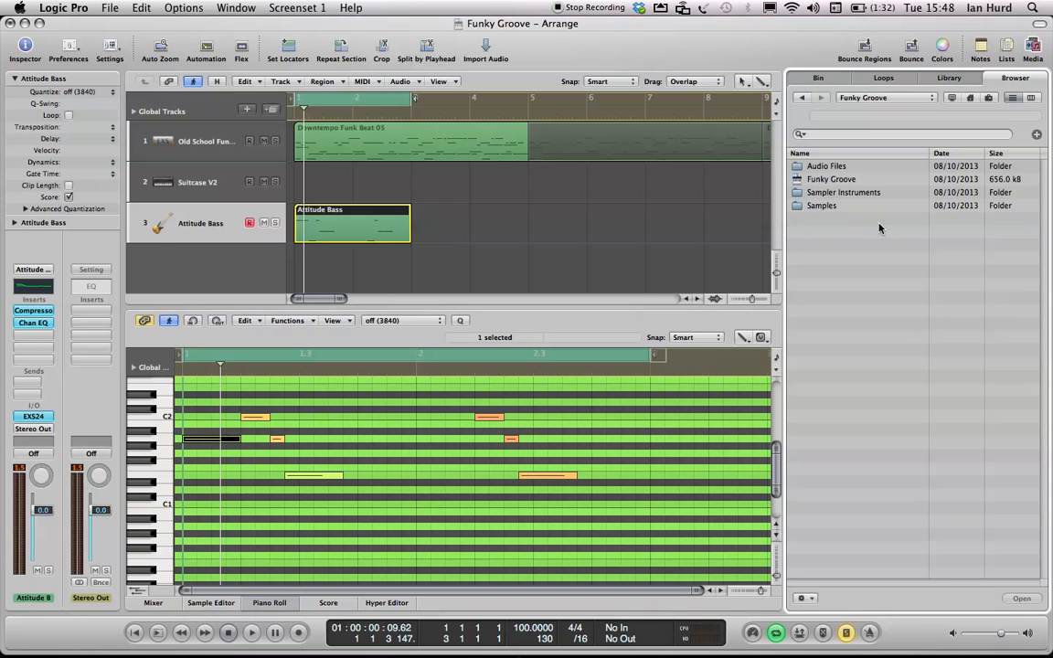
left_click(799, 169)
double_click(800, 169)
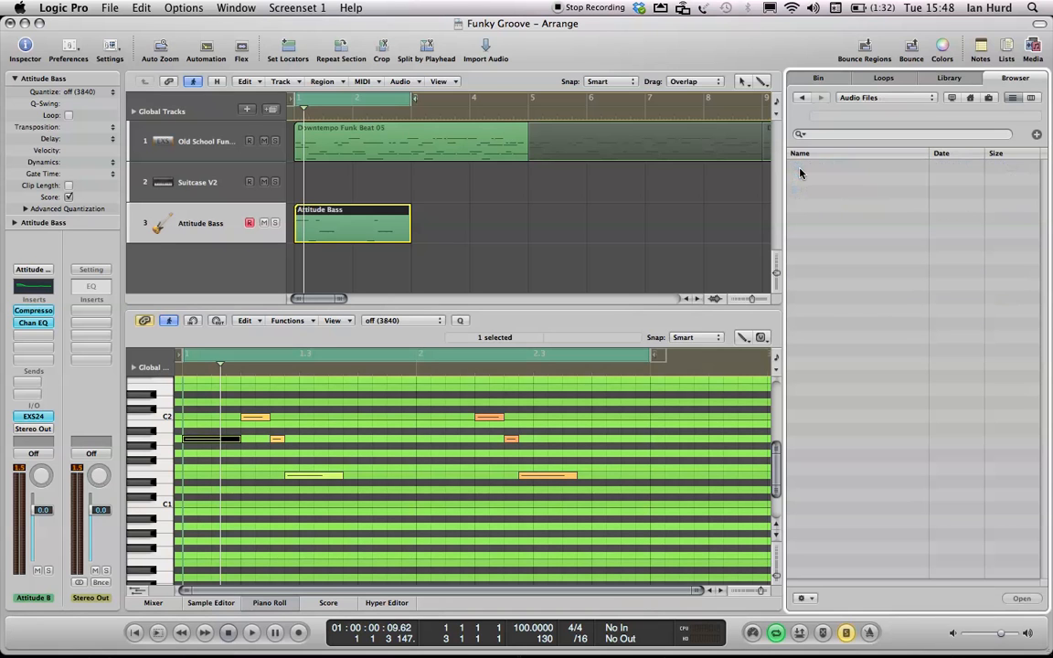
left_click(801, 98)
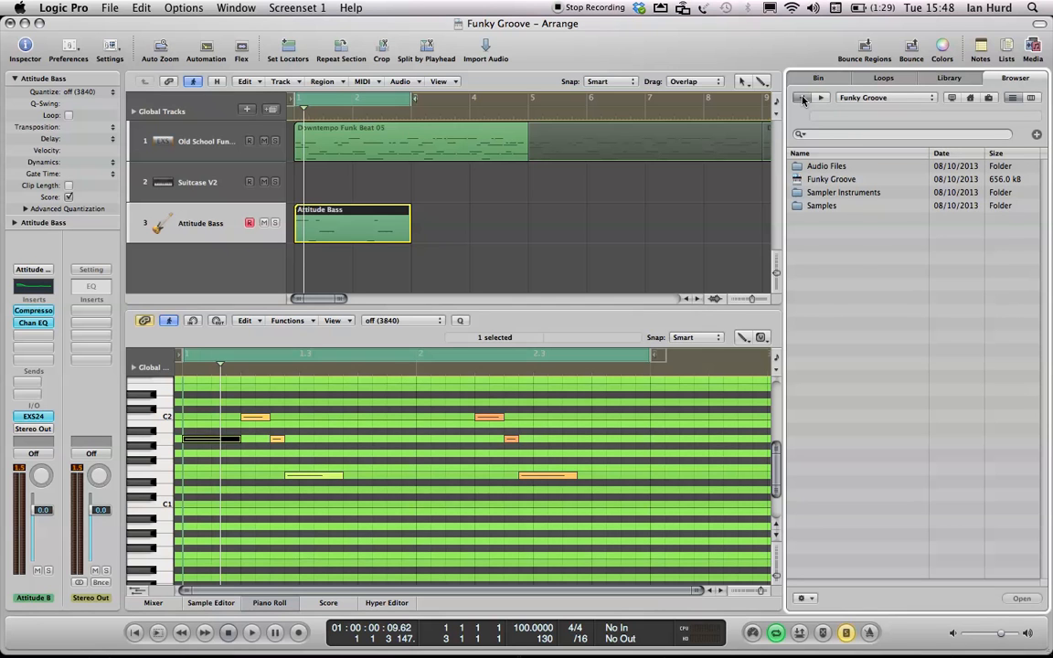
- Browse to APTS Logic 9 › Logic 9 Files › Media › Additional Media and select Piano.mid
left_click(802, 97)
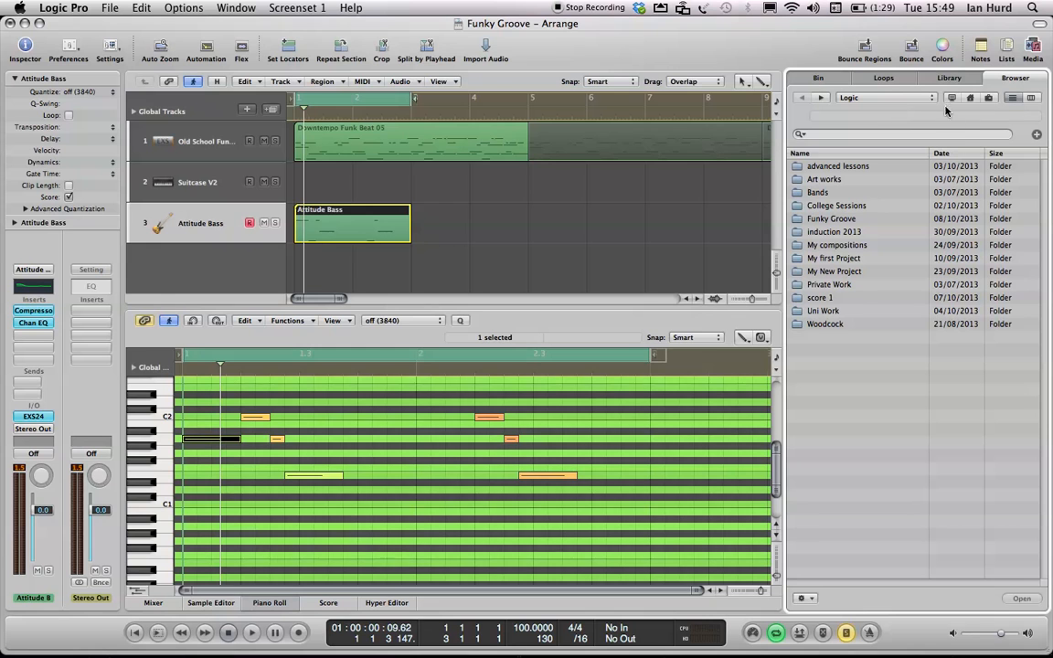
left_click(861, 97)
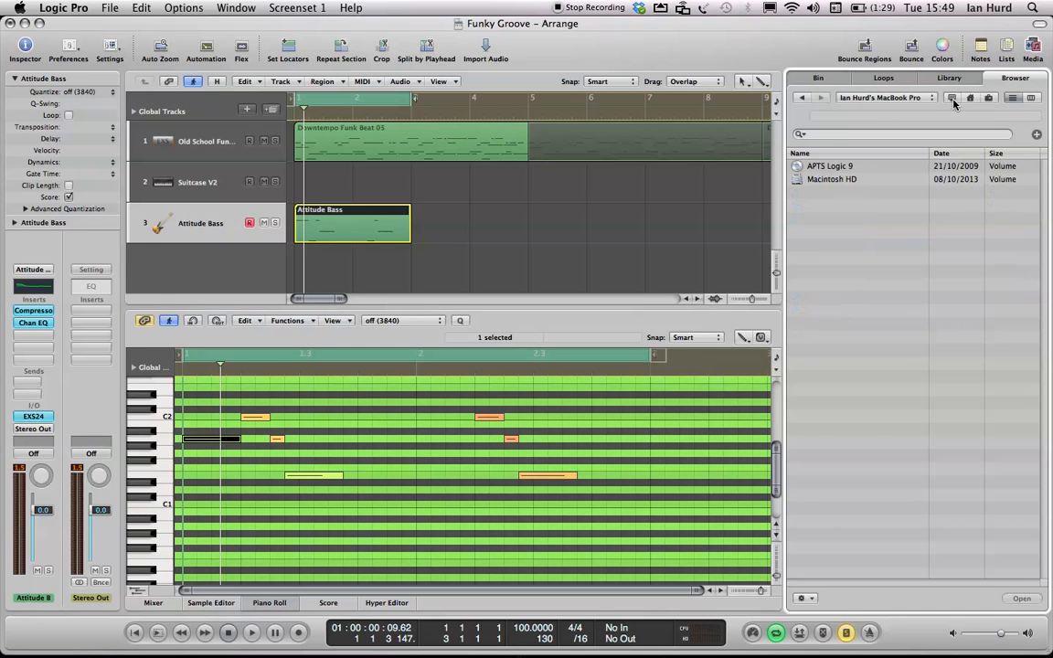
double_click(830, 168)
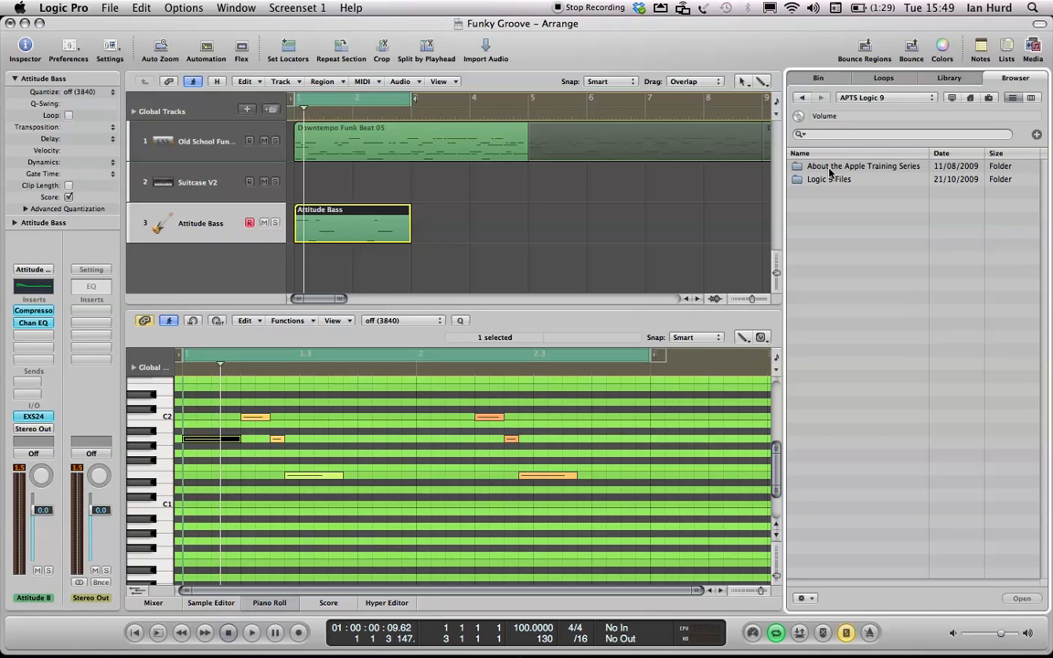
double_click(807, 179)
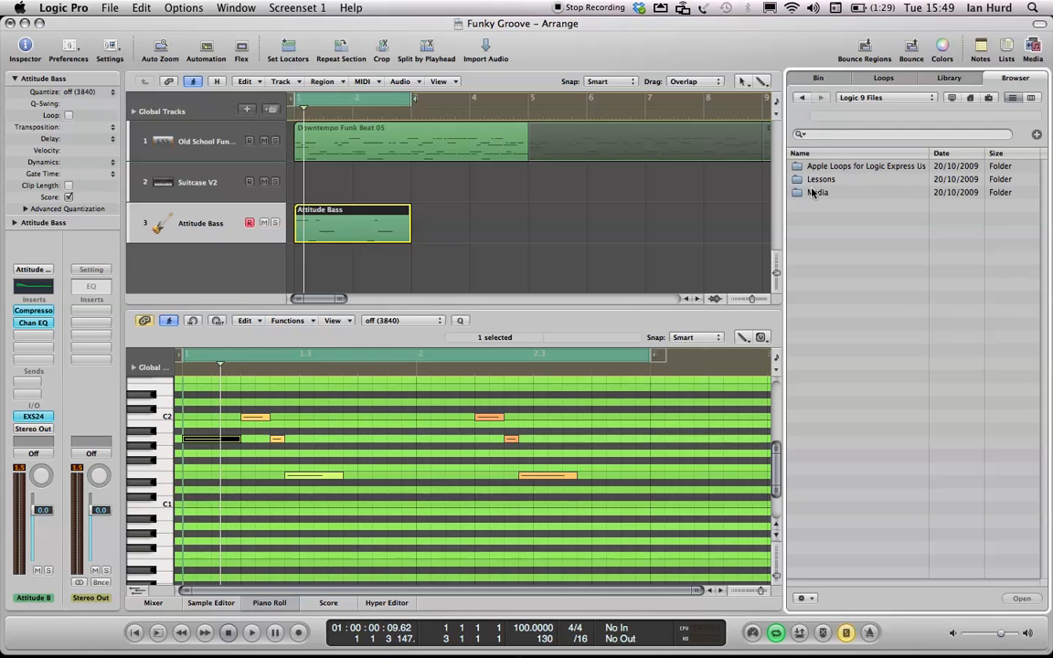
double_click(801, 193)
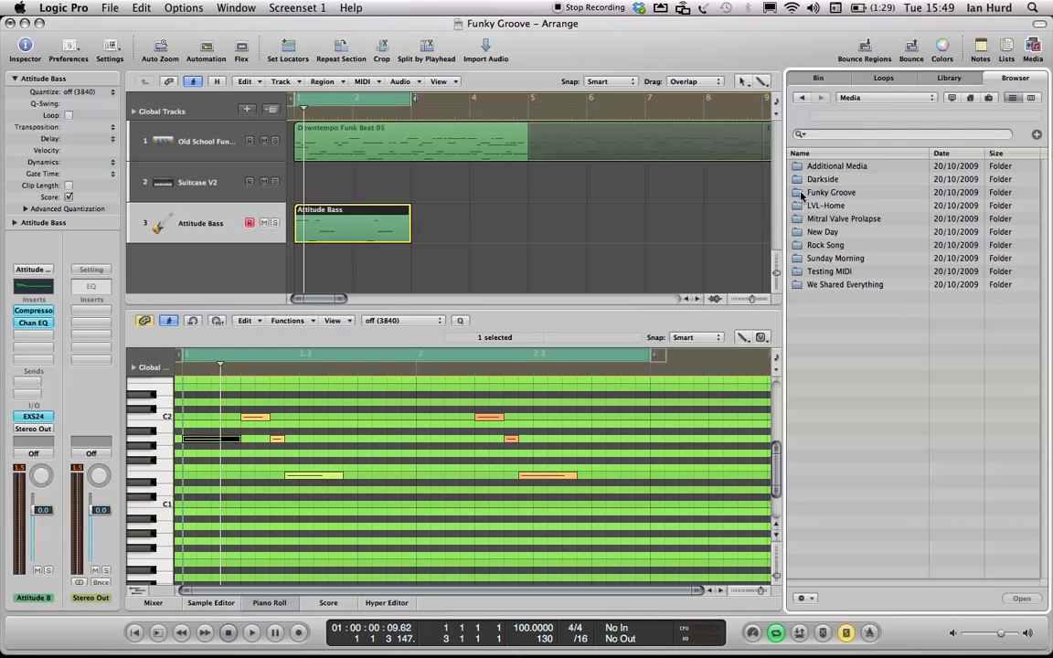
double_click(802, 167)
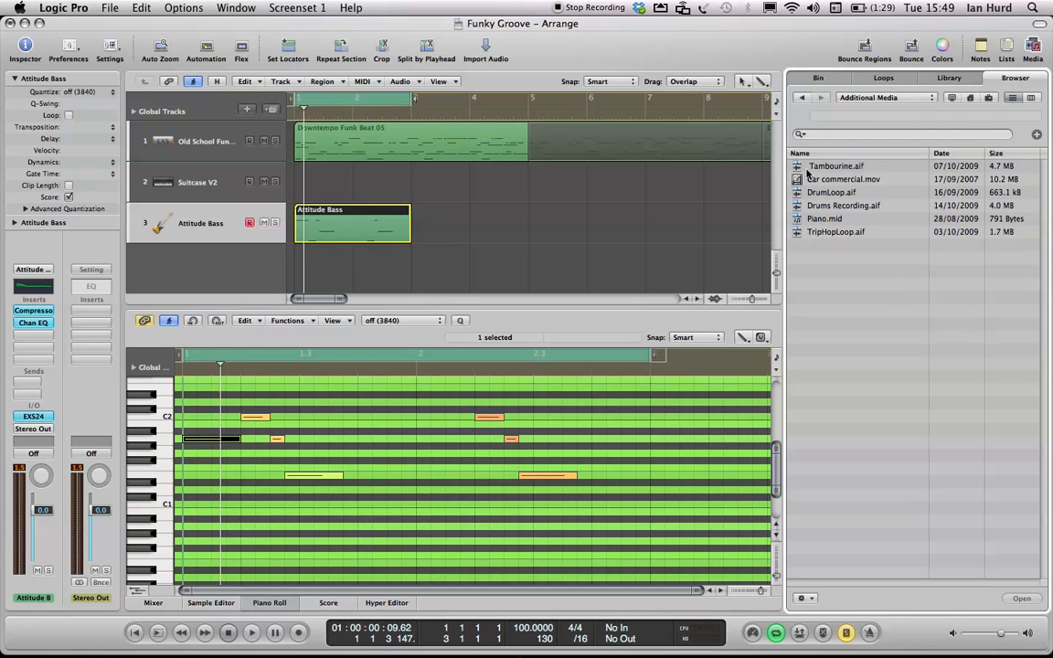
left_click(816, 219)
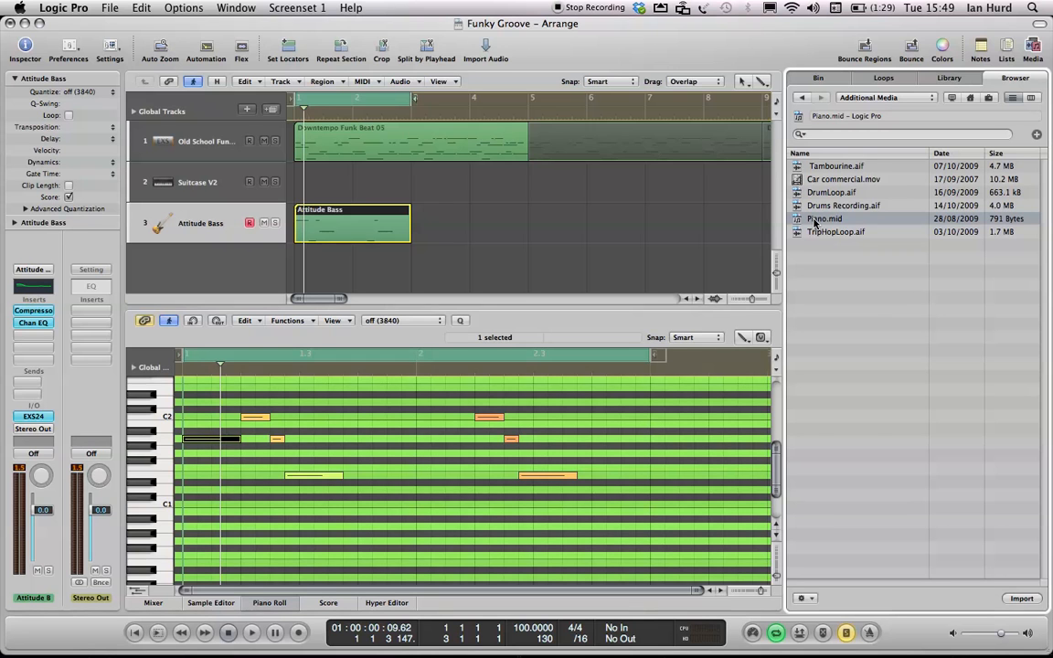
- Import Piano.mid onto the Suitcase V2 track at bar 1 and return the playhead to the start
left_click_drag(814, 222, 294, 179)
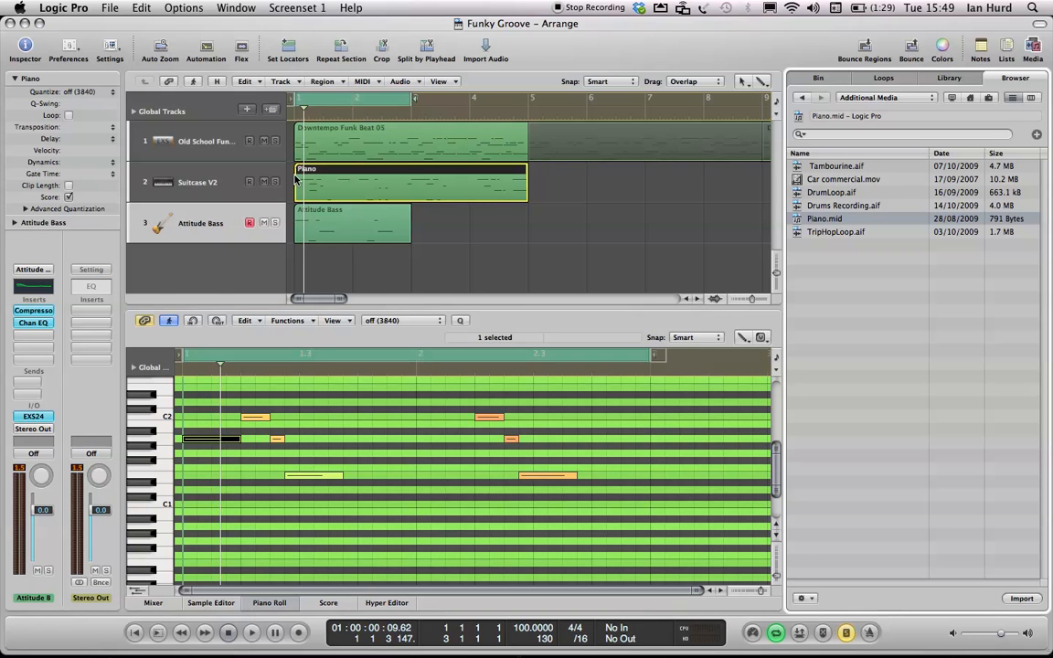
key("s")
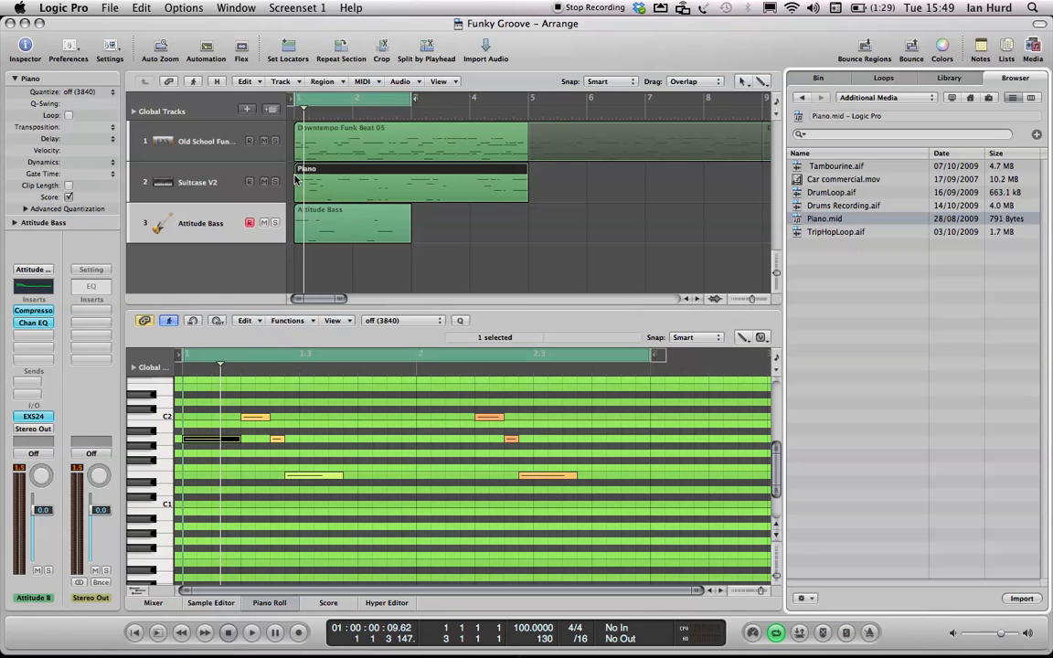
key("s")
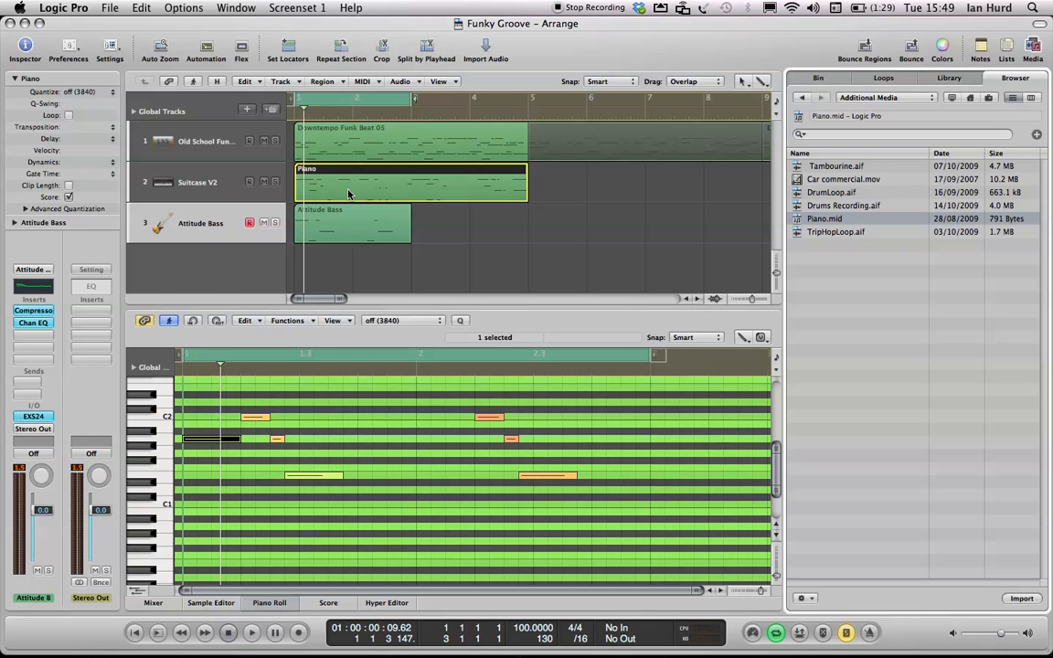
key("Return")
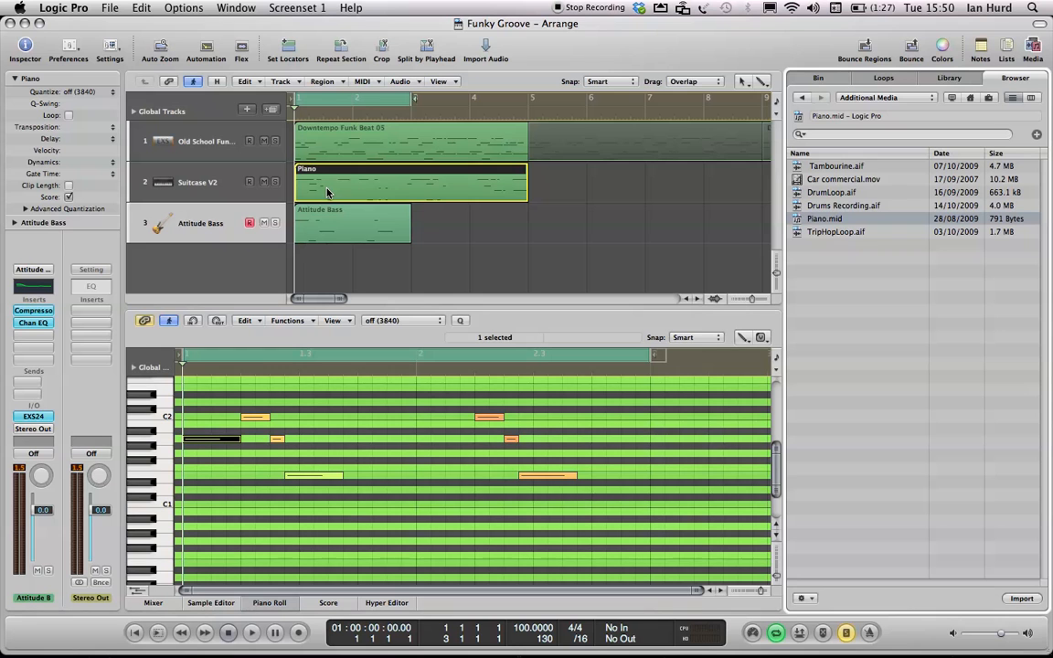
- Open the Piano region in the Piano Roll, select all its notes and zoom to fit them
left_click(470, 243)
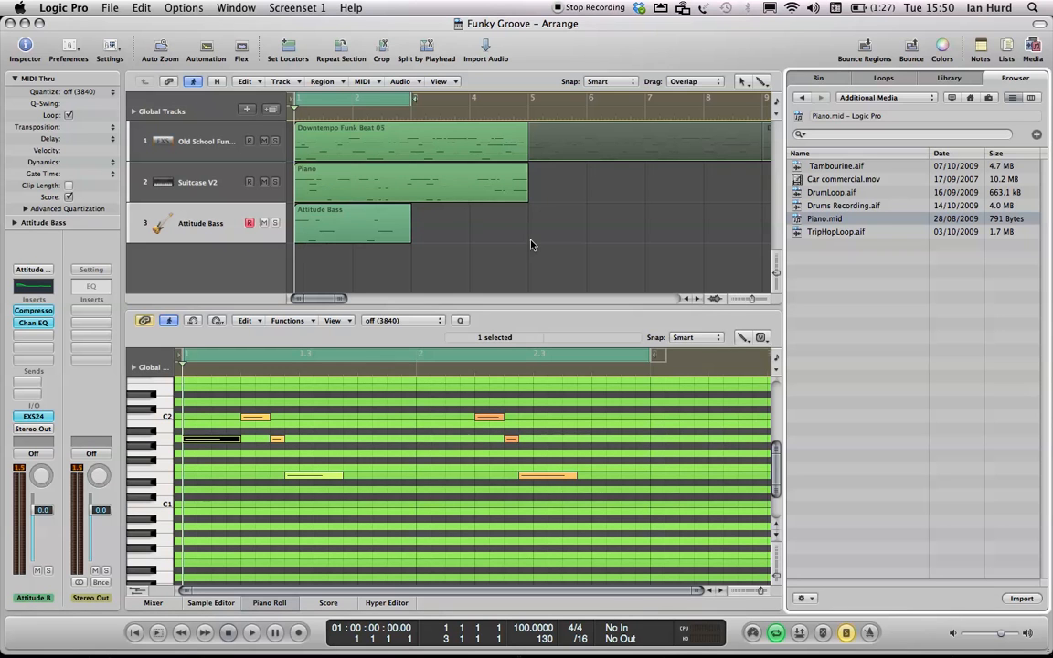
left_click(436, 189)
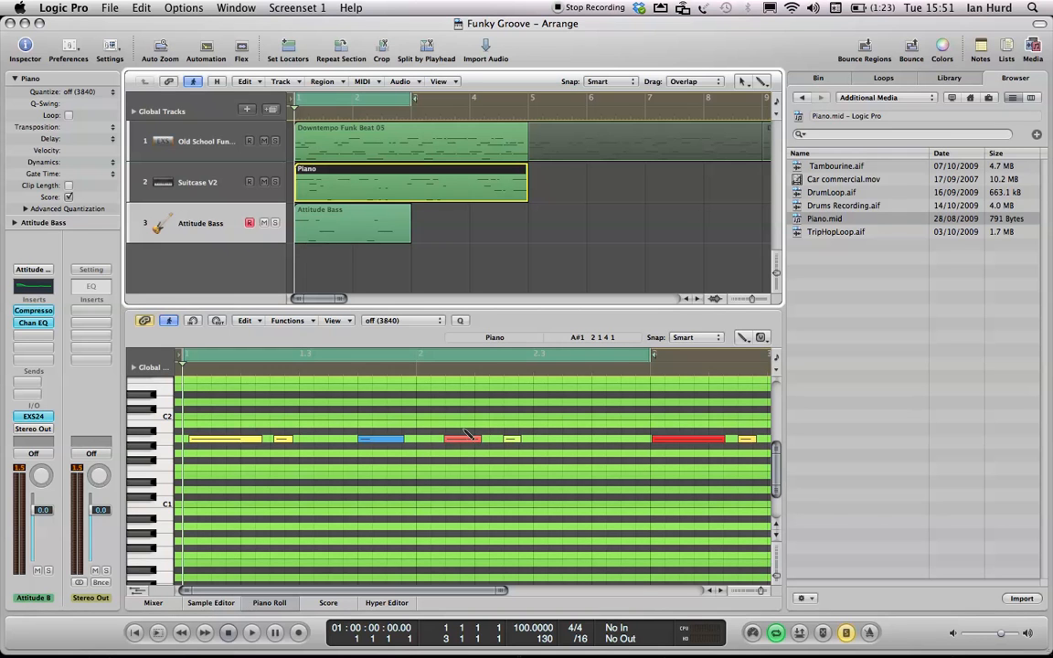
key("super+a")
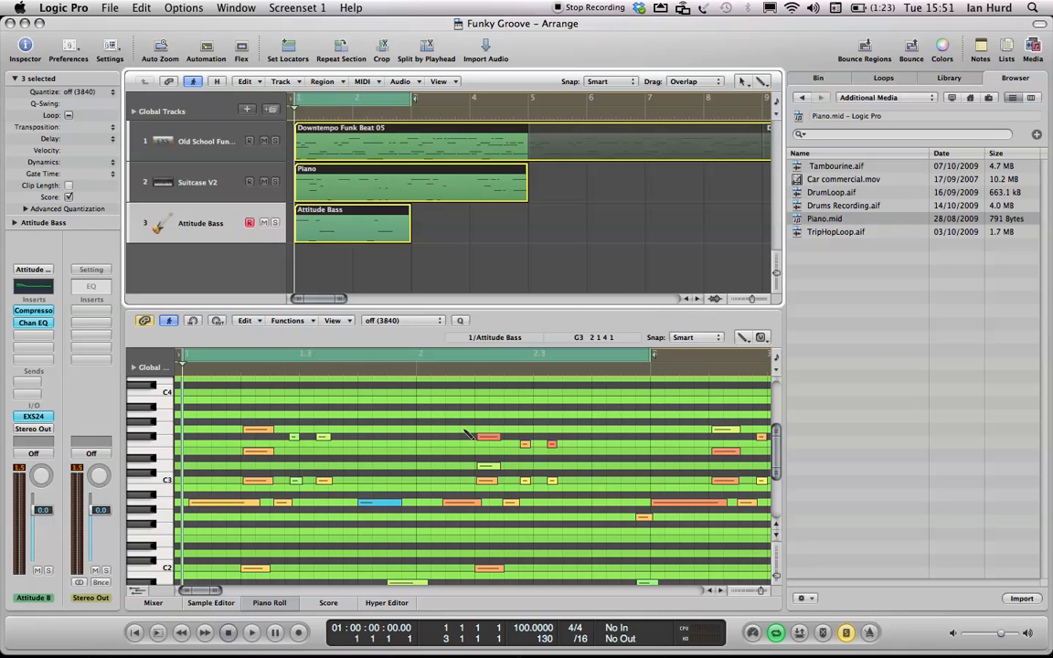
left_click(468, 247)
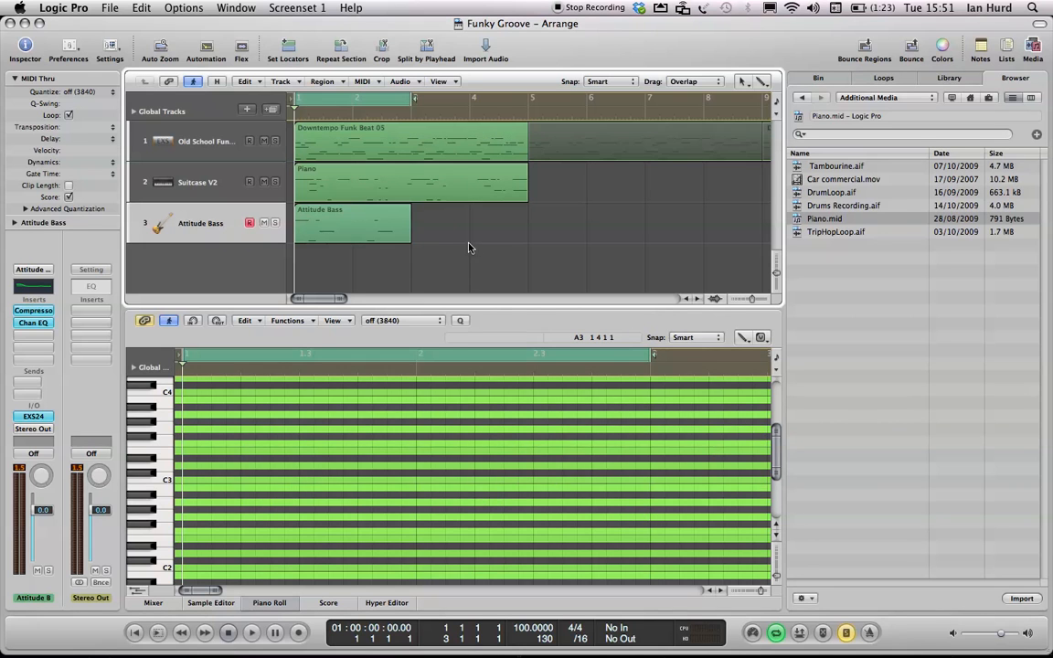
key("Escape")
left_click(418, 420)
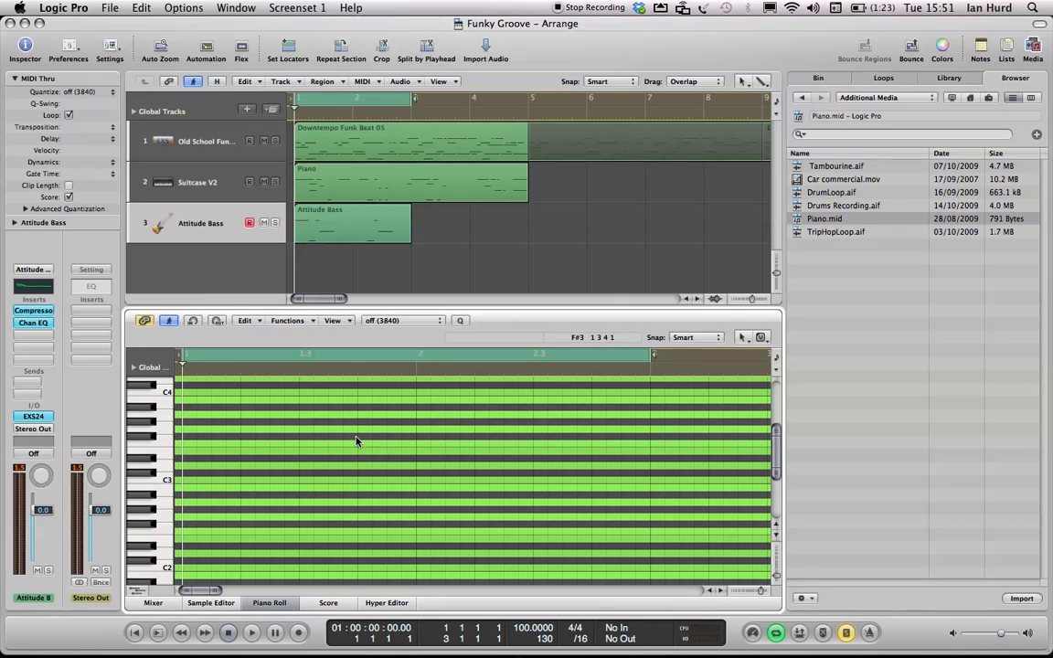
left_click(432, 192)
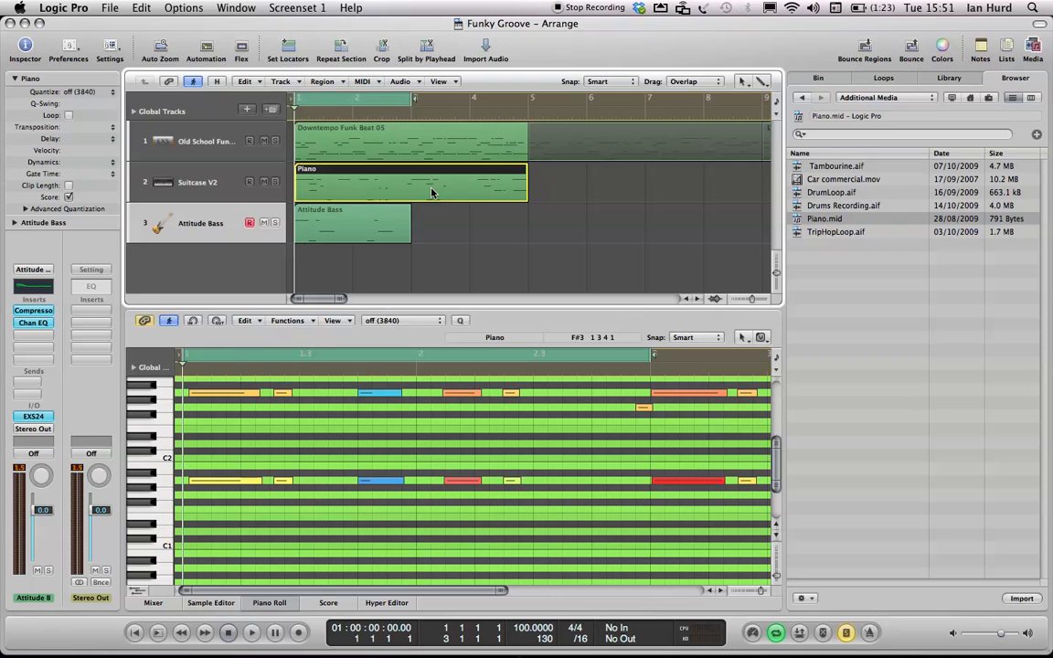
left_click(322, 437)
key("super+a")
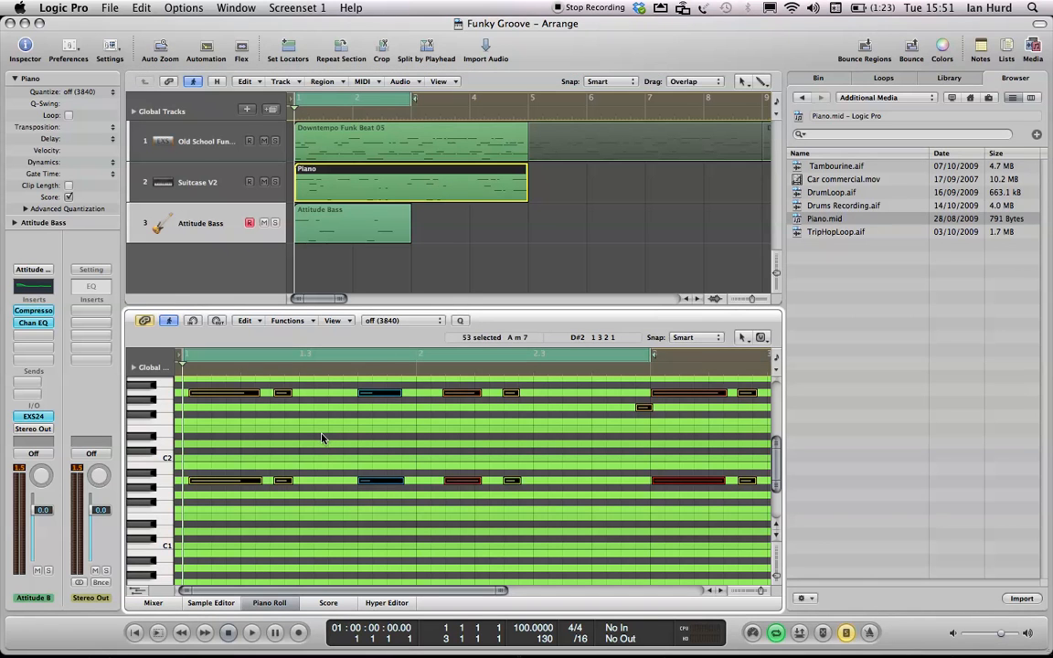
key("z")
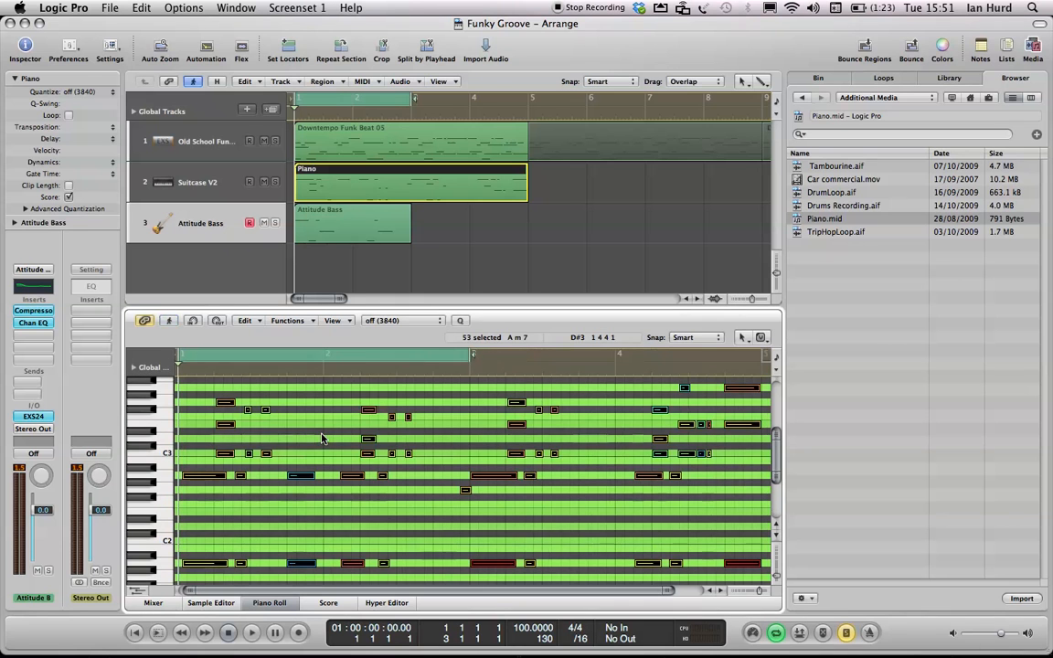
- Select the two notes on beat 2 of bar 1 and switch to the Quantize tool
left_click(457, 440)
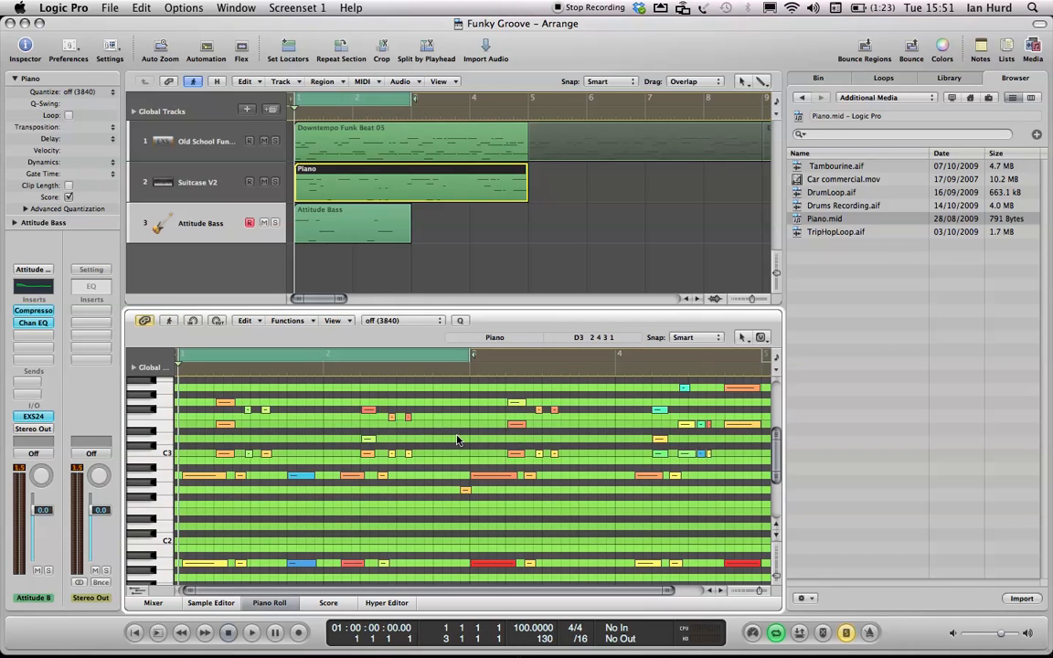
left_click(302, 475)
left_click(301, 563, "shift")
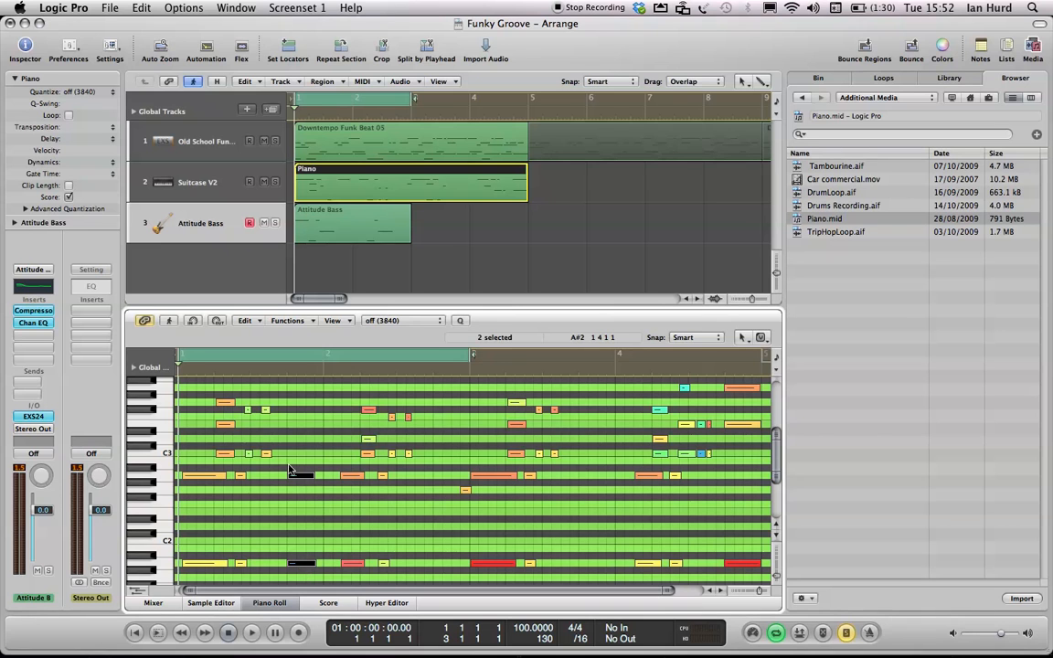
key("Escape")
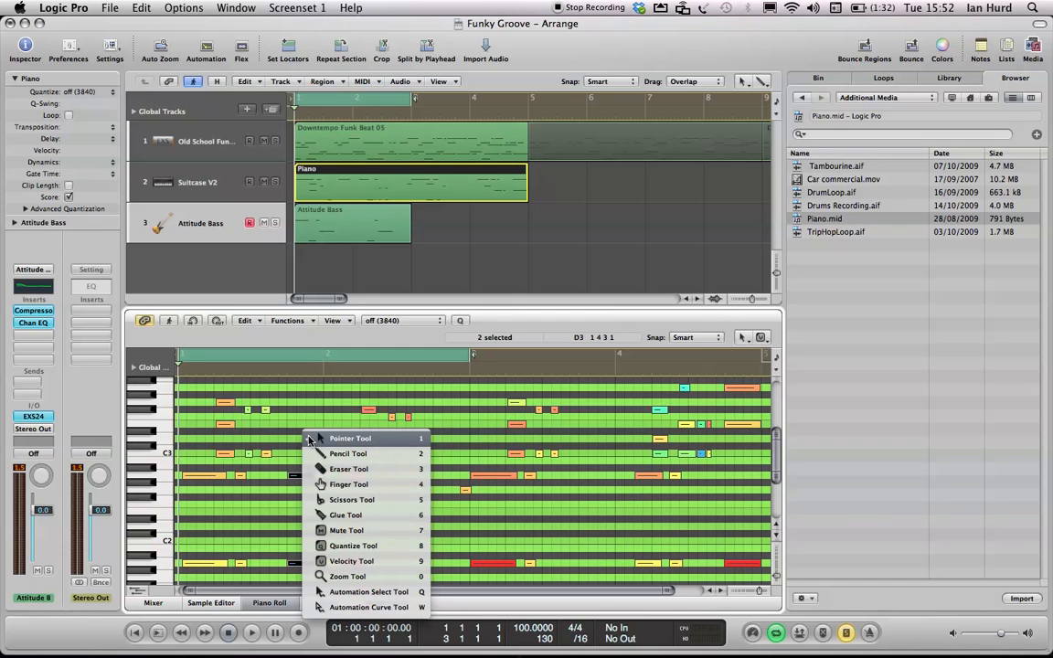
left_click(447, 419)
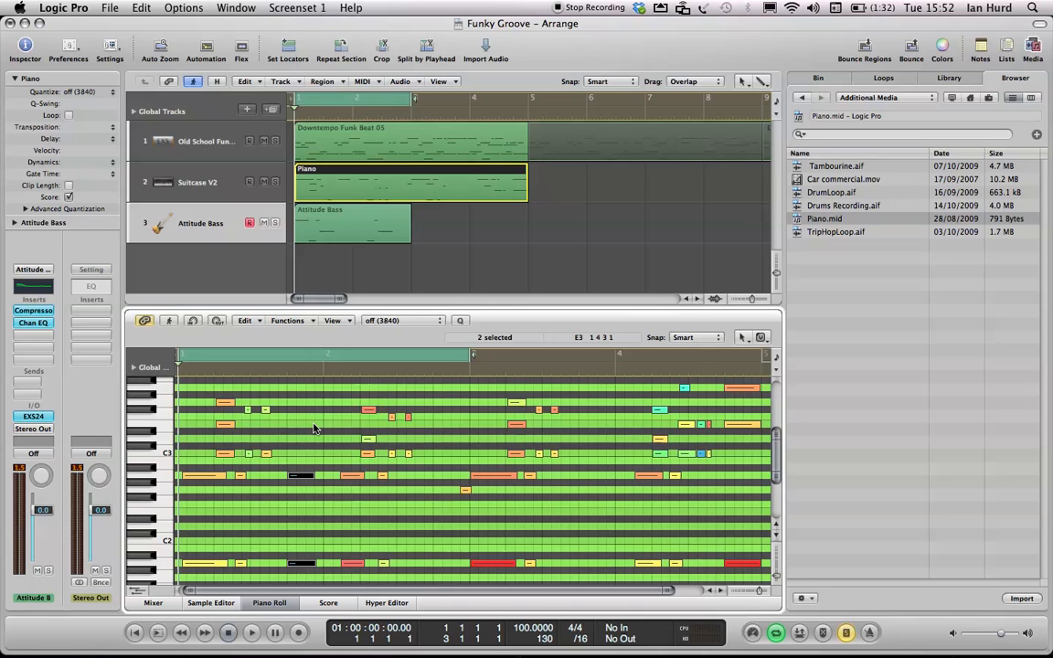
key("Escape")
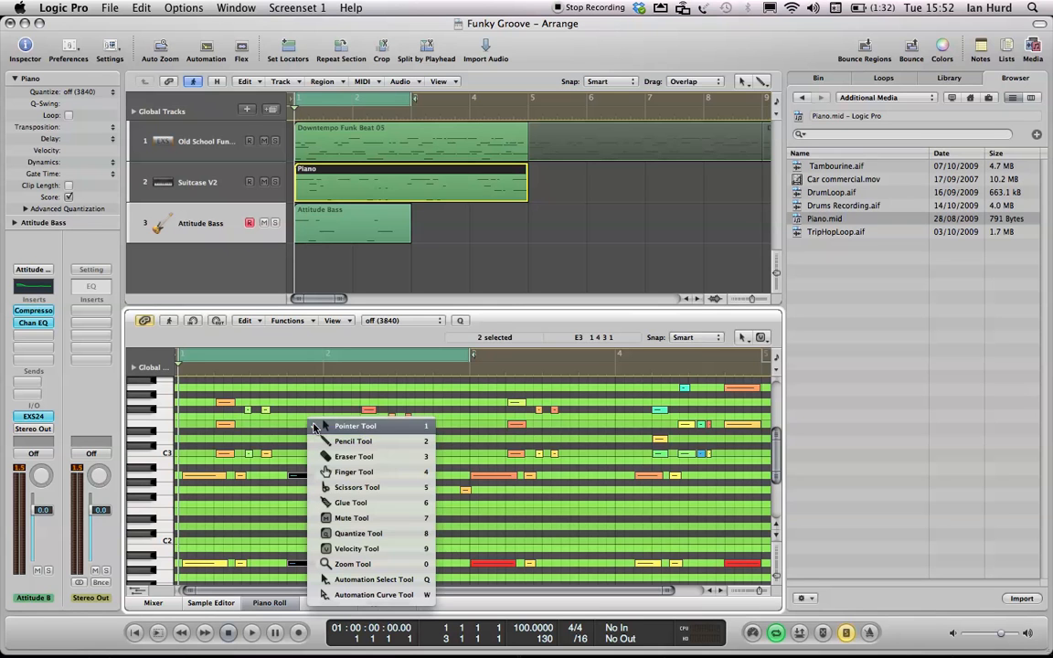
left_click(362, 536)
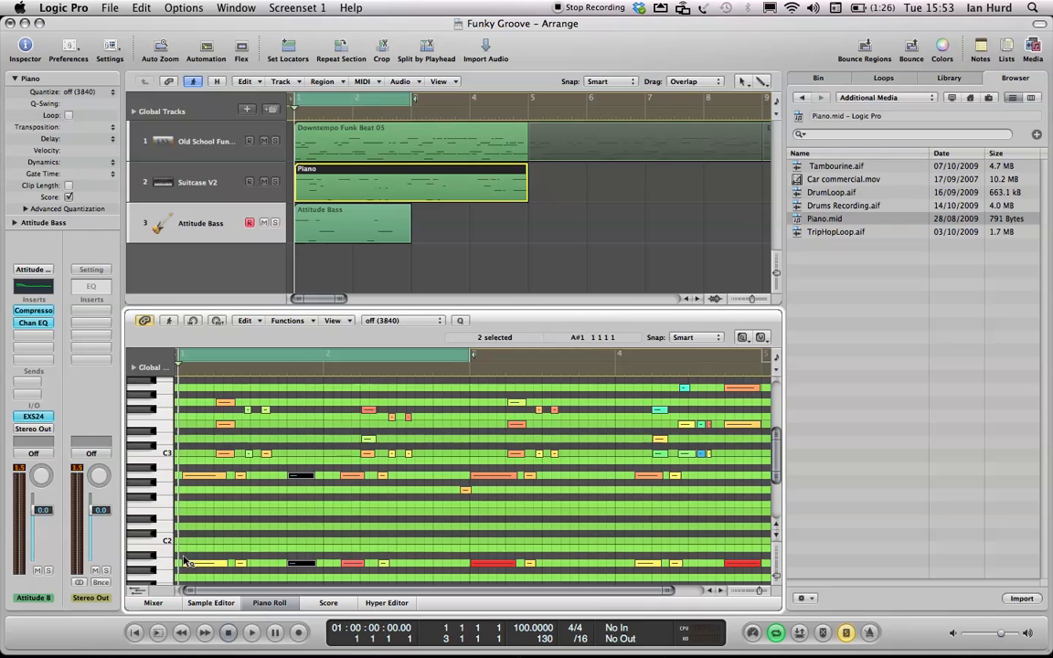
- Quantize the opening notes of bar 1 to 1/4-Note with the Quantize tool
left_click_drag(196, 454, 213, 569)
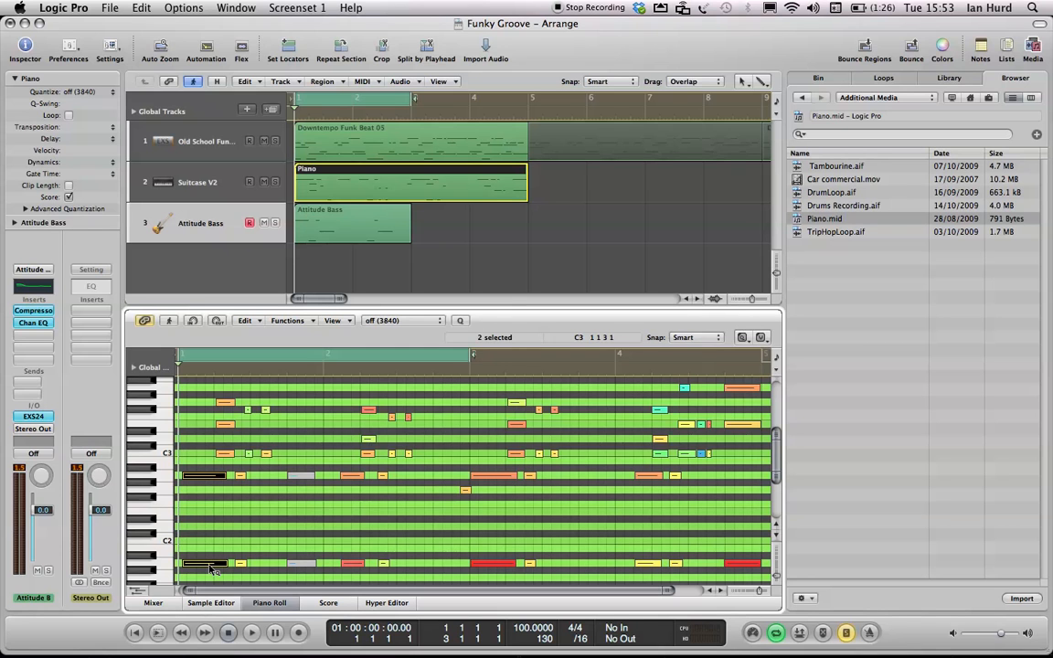
right_click(212, 568)
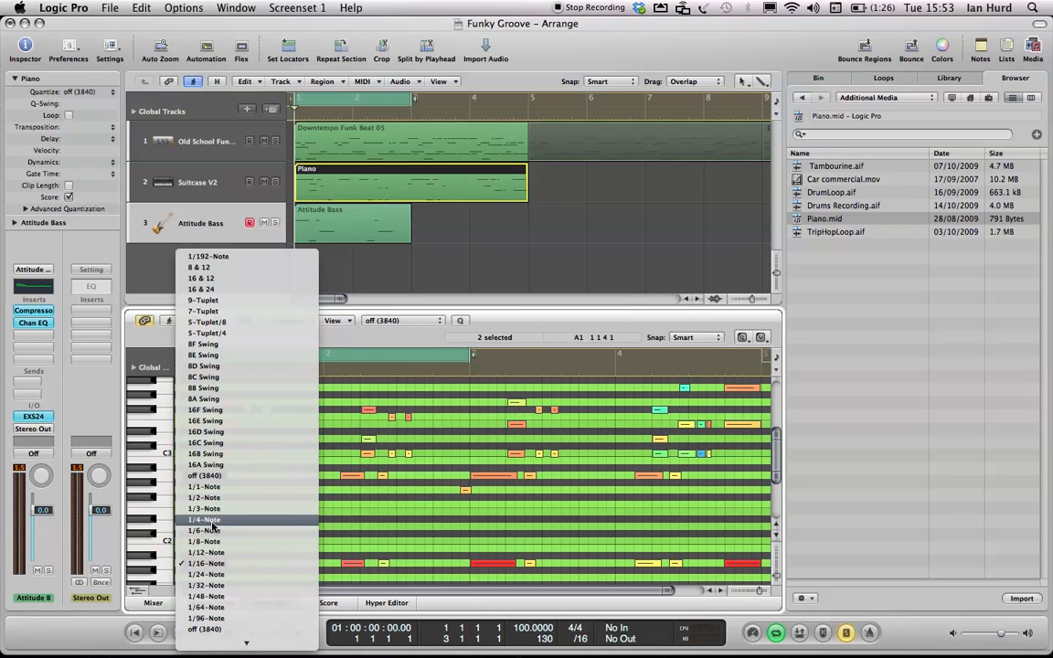
left_click(211, 523)
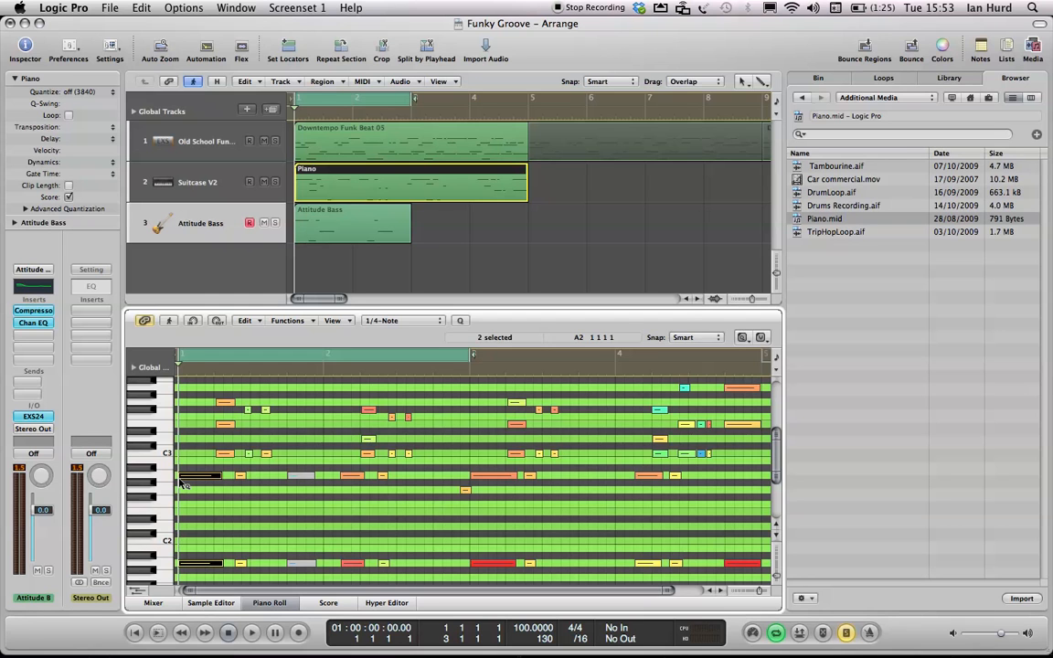
- Select all the Piano notes and set the region's Quantize parameter to off (3840)
key("super+a")
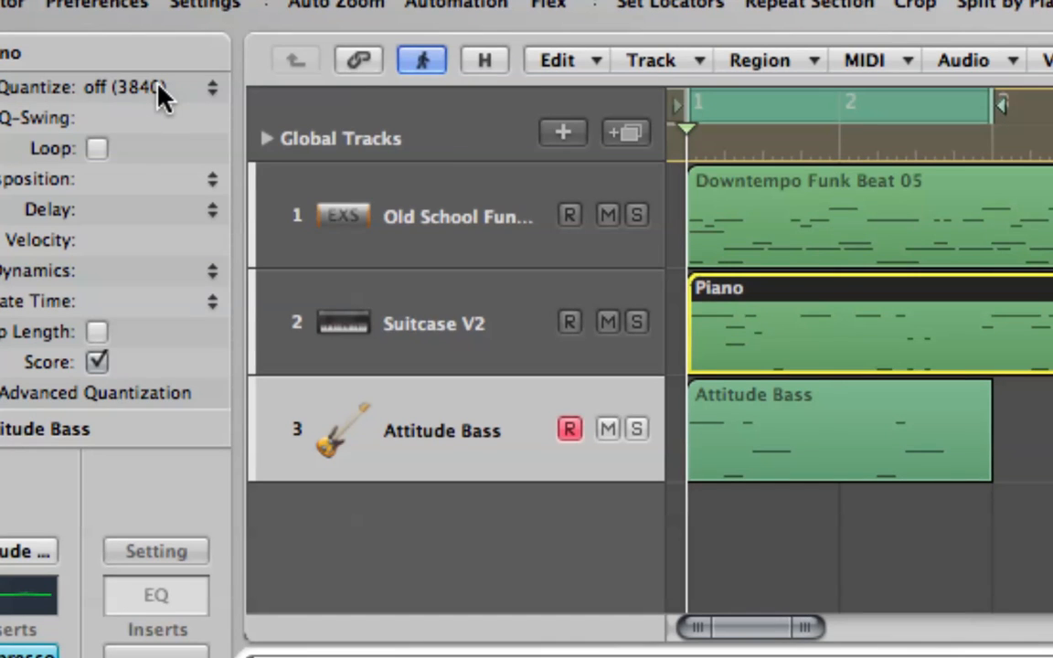
left_click(158, 87)
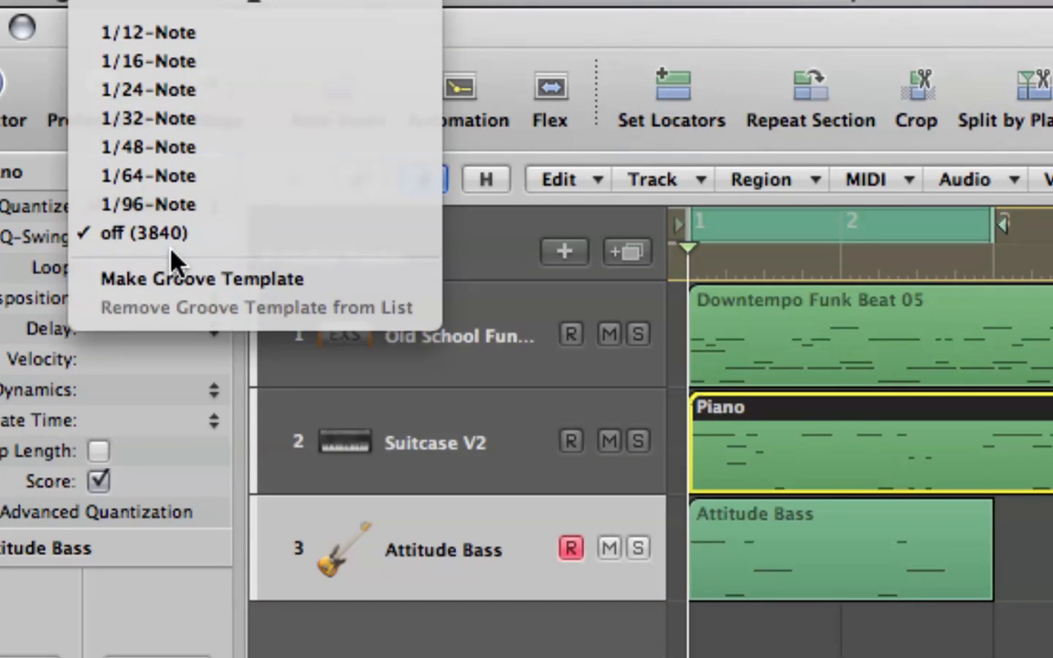
left_click(167, 370)
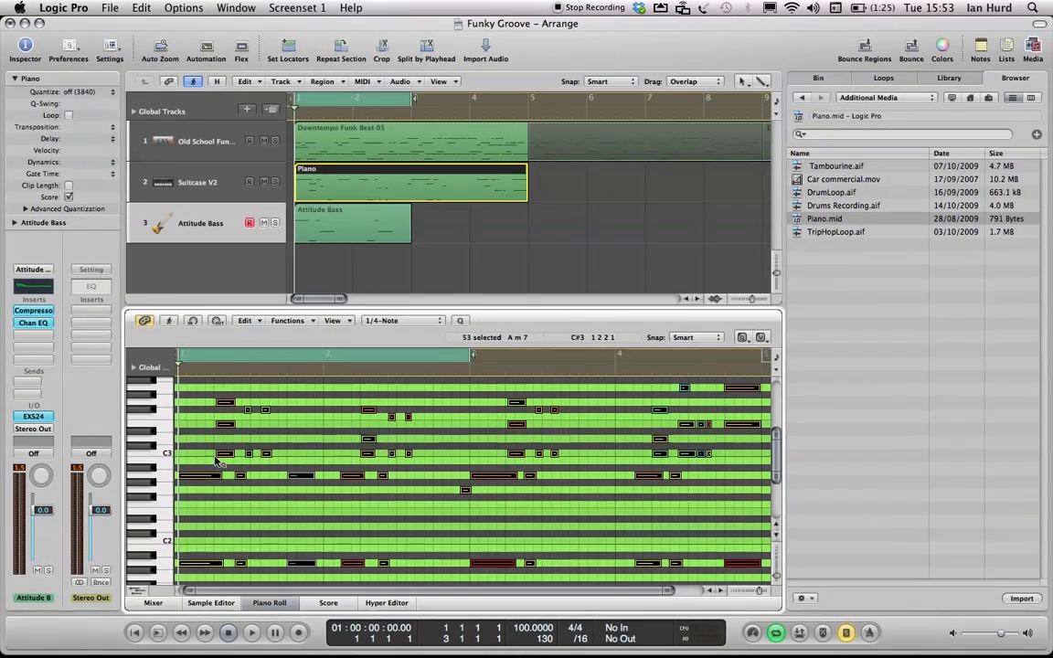
- Deselect the notes and switch the lower editor to the Score view
key("Escape")
left_click(191, 441)
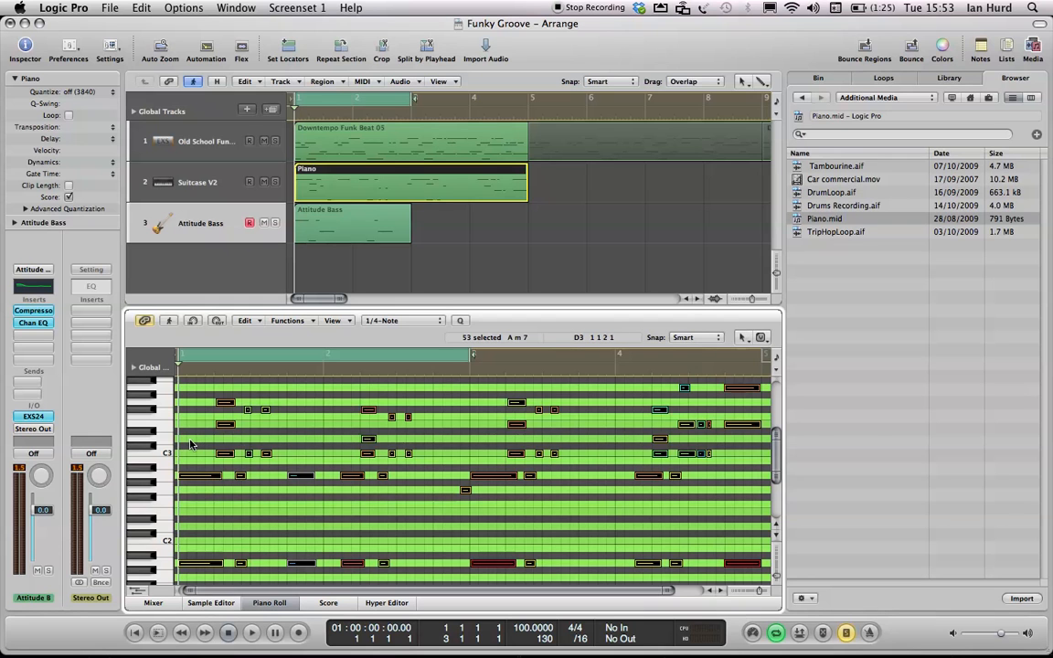
left_click(191, 442)
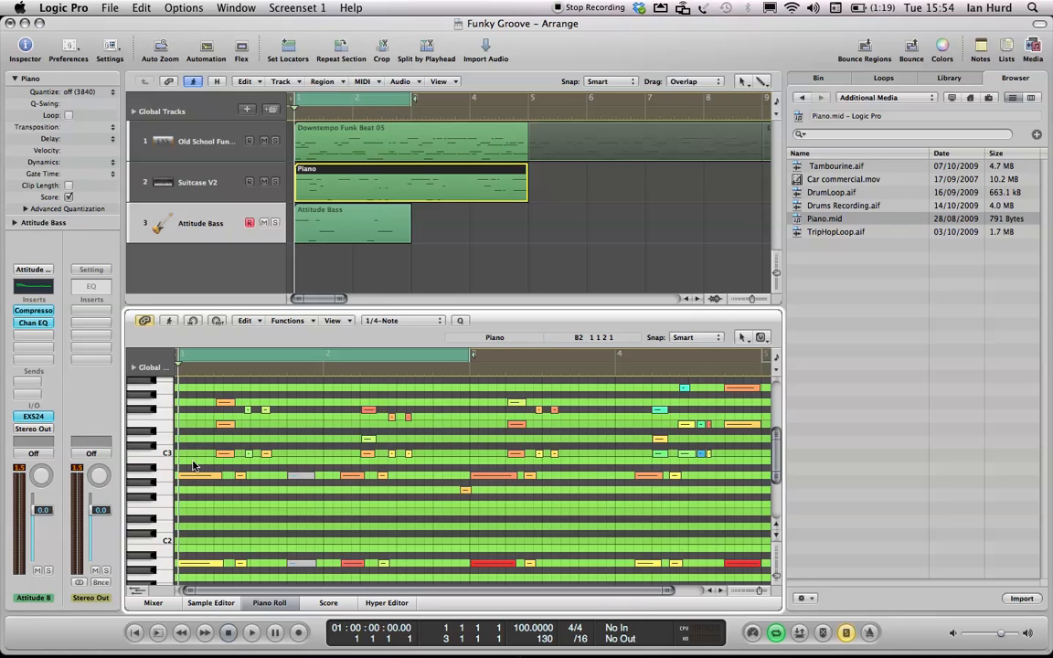
left_click(328, 603)
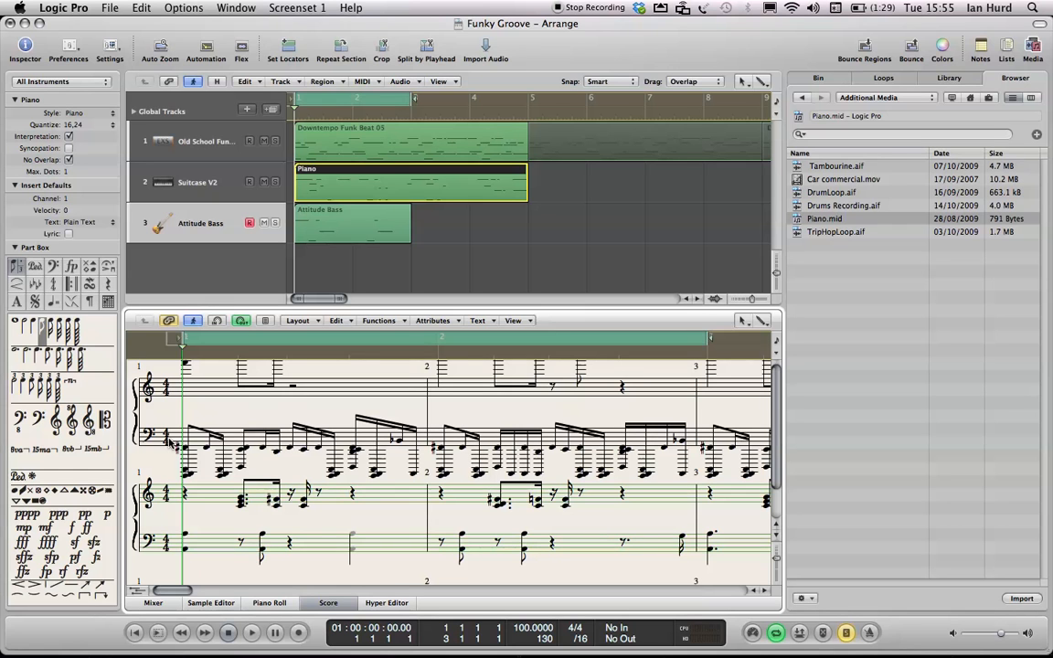
- Turn off the Score editor's window link and select the regions in turn to compare what the editor displays
left_click(196, 225)
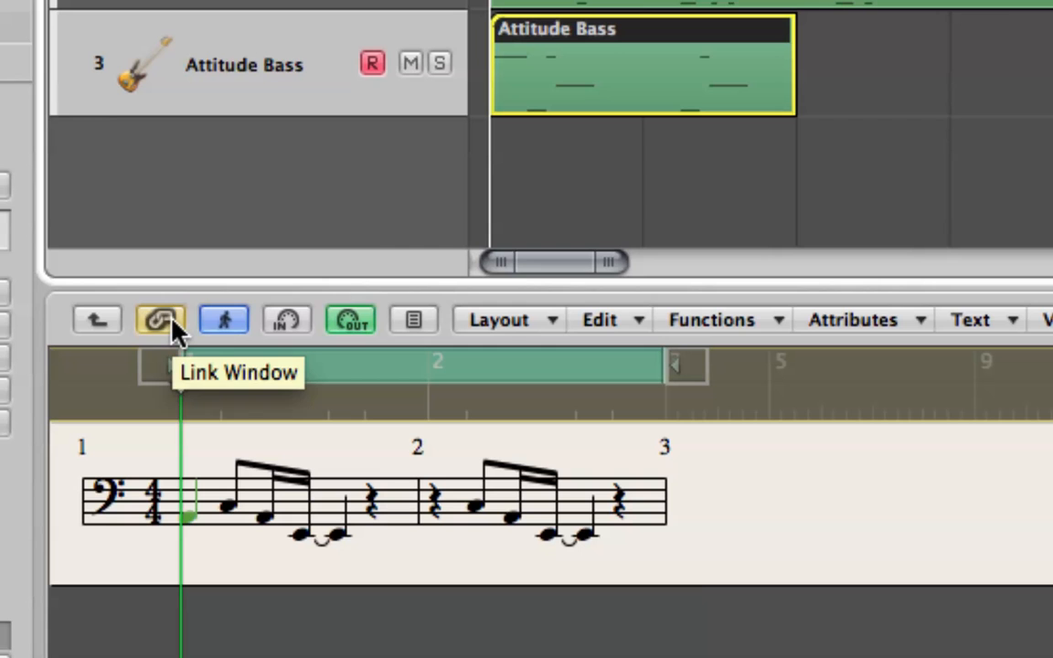
left_click(174, 329)
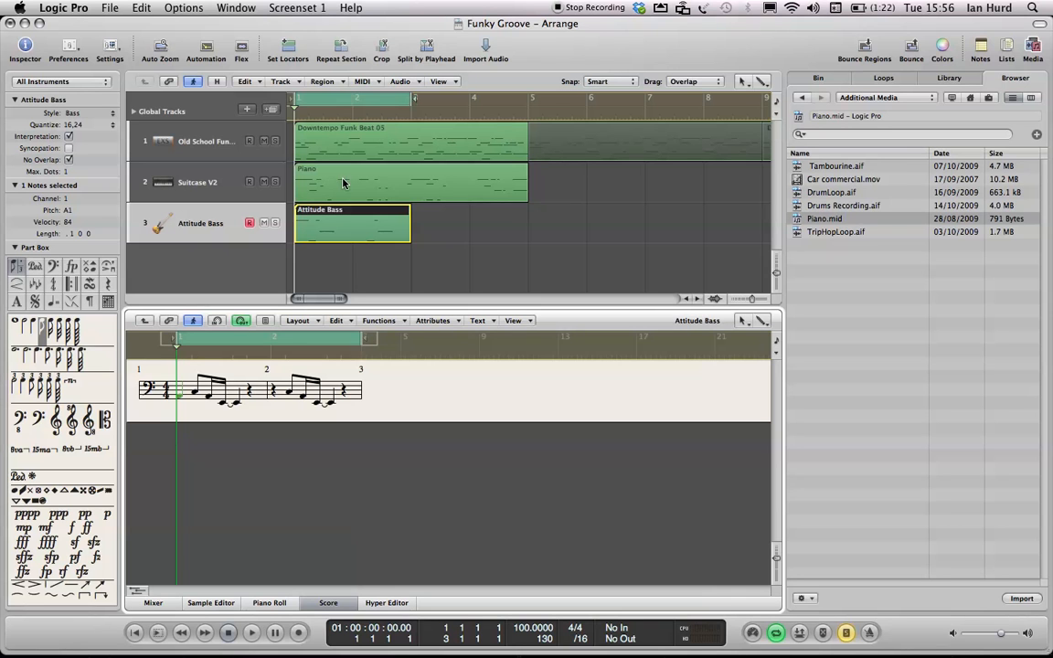
left_click(311, 170)
left_click(356, 151)
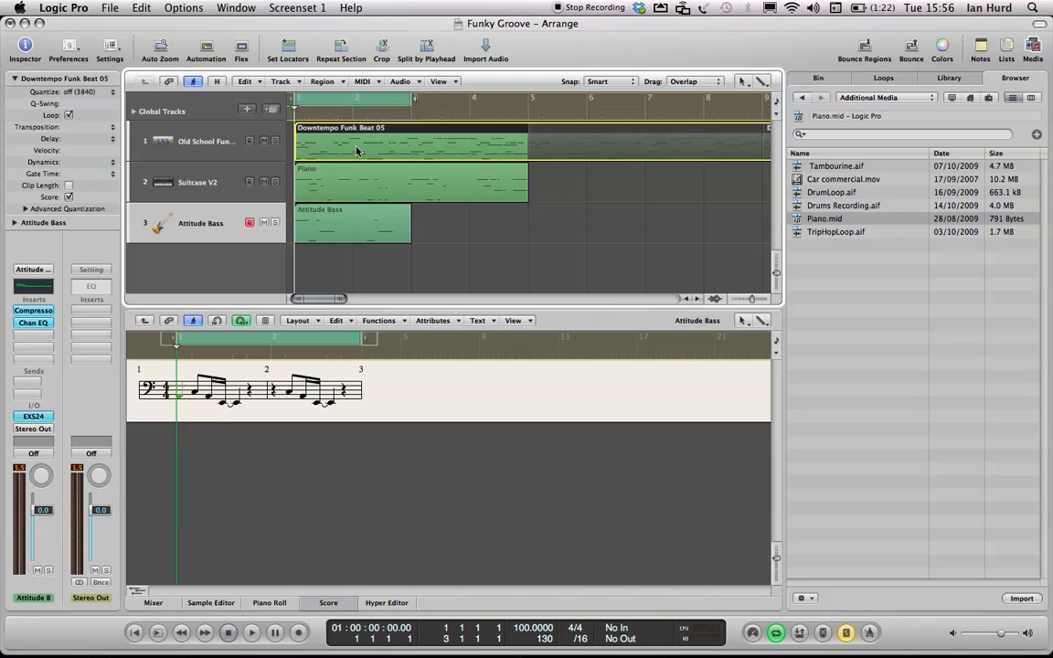
left_click(338, 218)
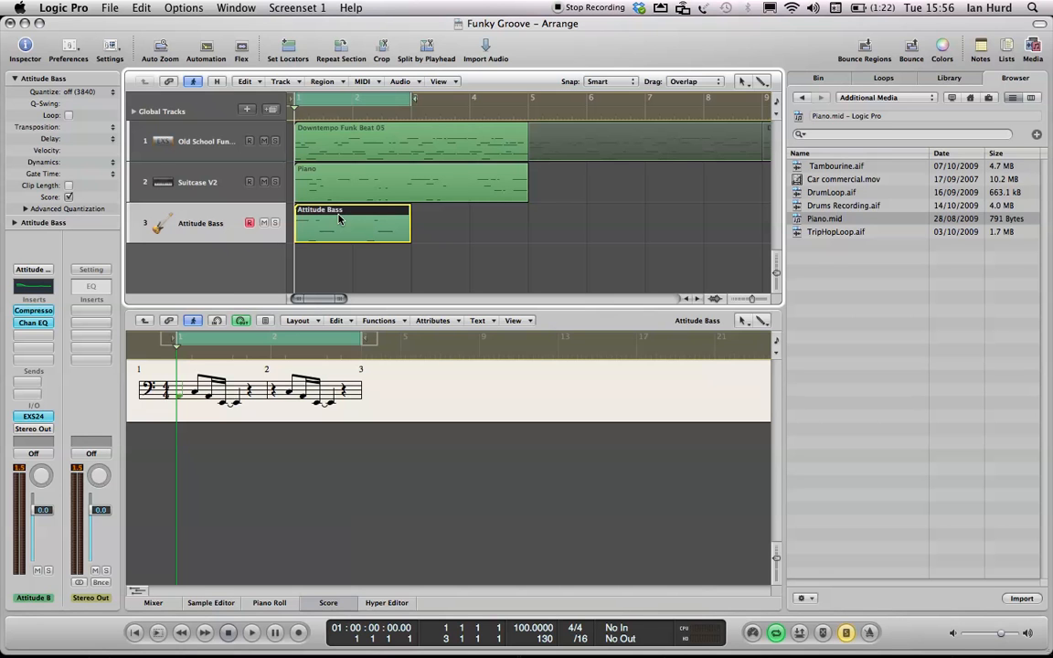
- Cycle the Score editor's link through content-link mode and back to the normal window link
left_click(168, 328)
left_click(168, 326)
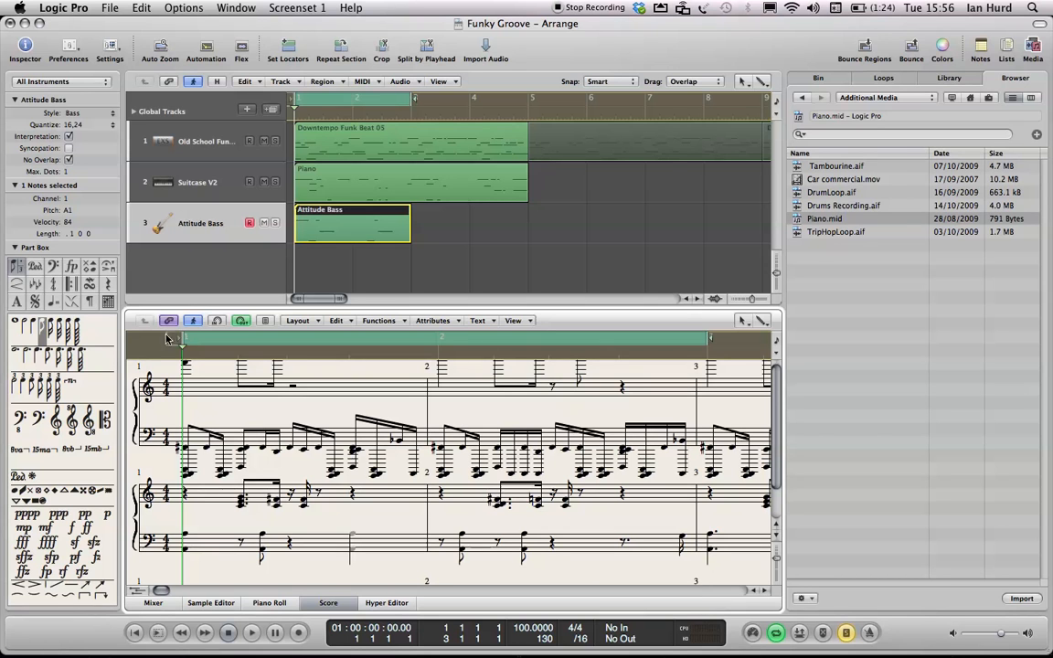
left_click_drag(149, 392, 147, 425)
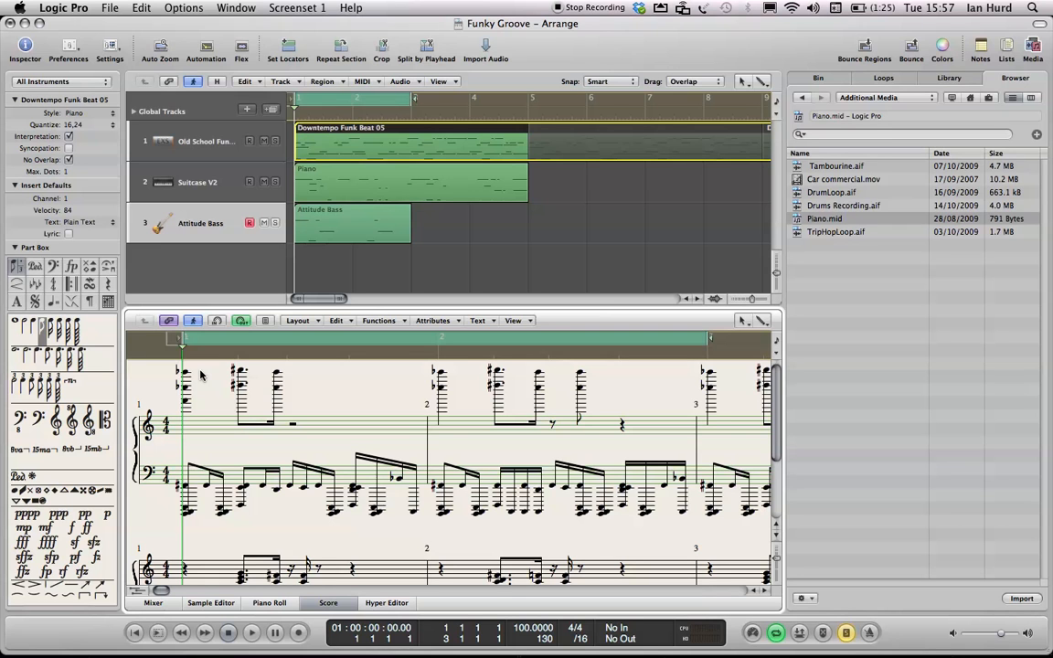
left_click(168, 322)
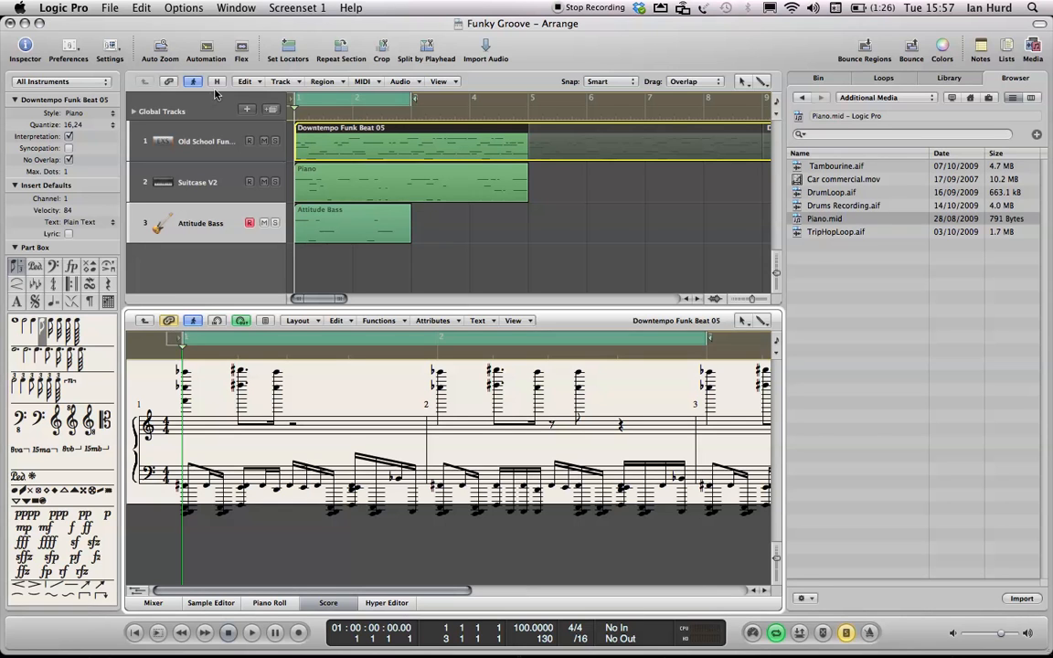
- Add a new software instrument track and load the Funk Horn Section patch from the Library's 08 Pop Horns folder
left_click(245, 111)
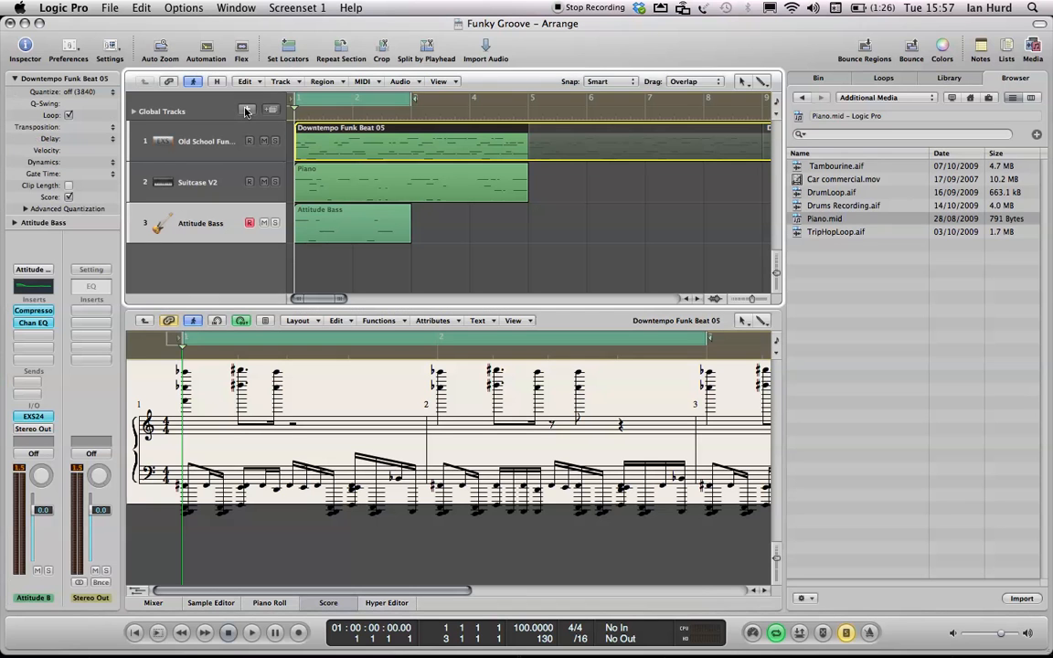
left_click(625, 156)
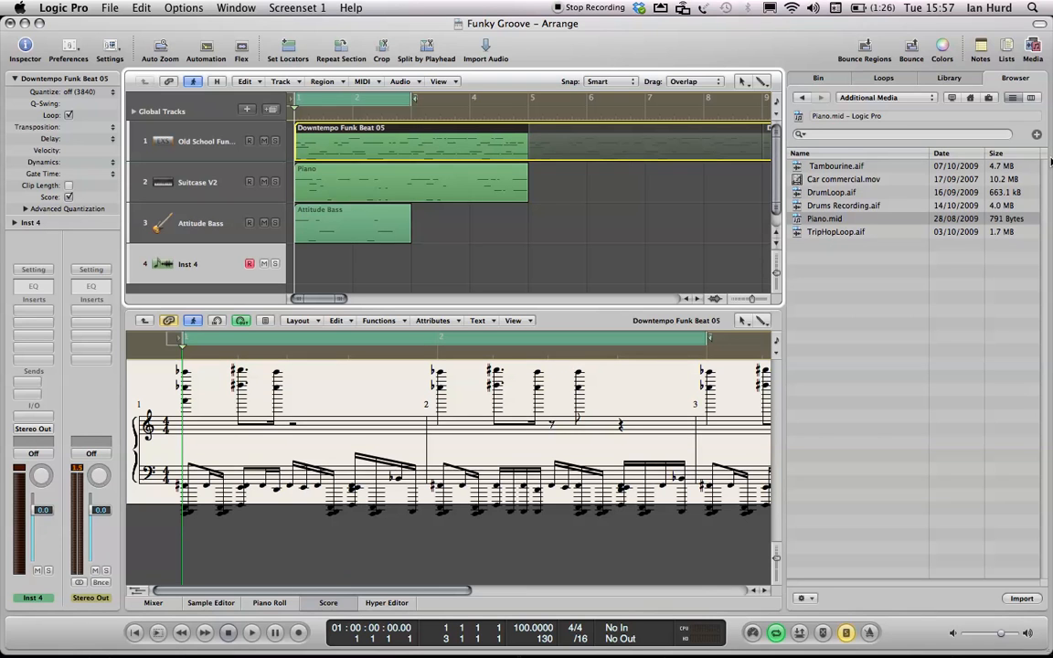
left_click(948, 80)
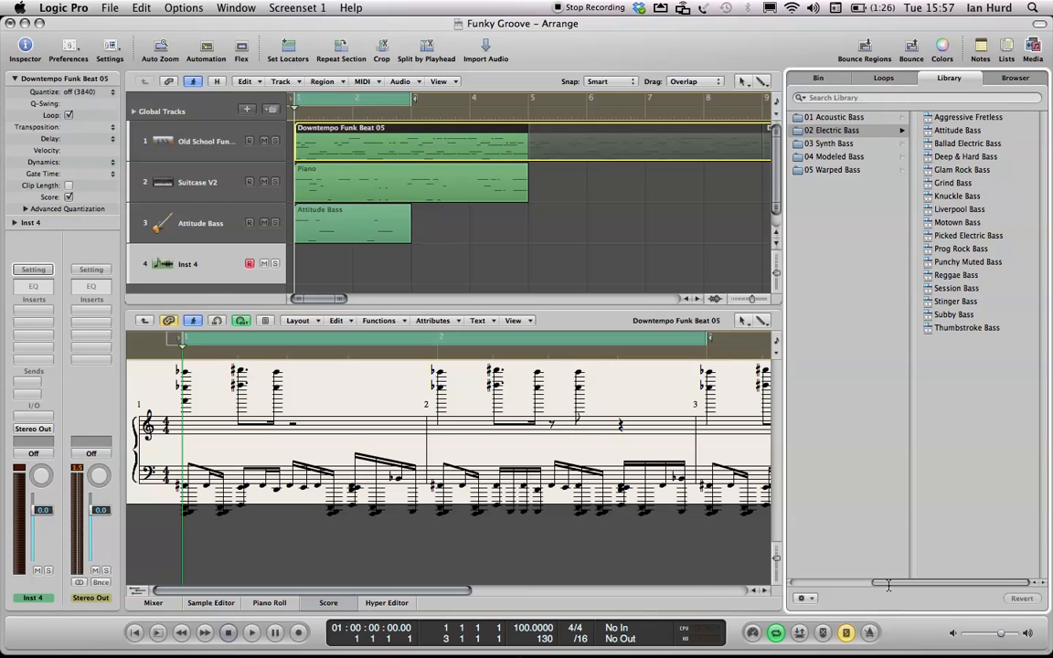
scroll(887, 582, "left", 3)
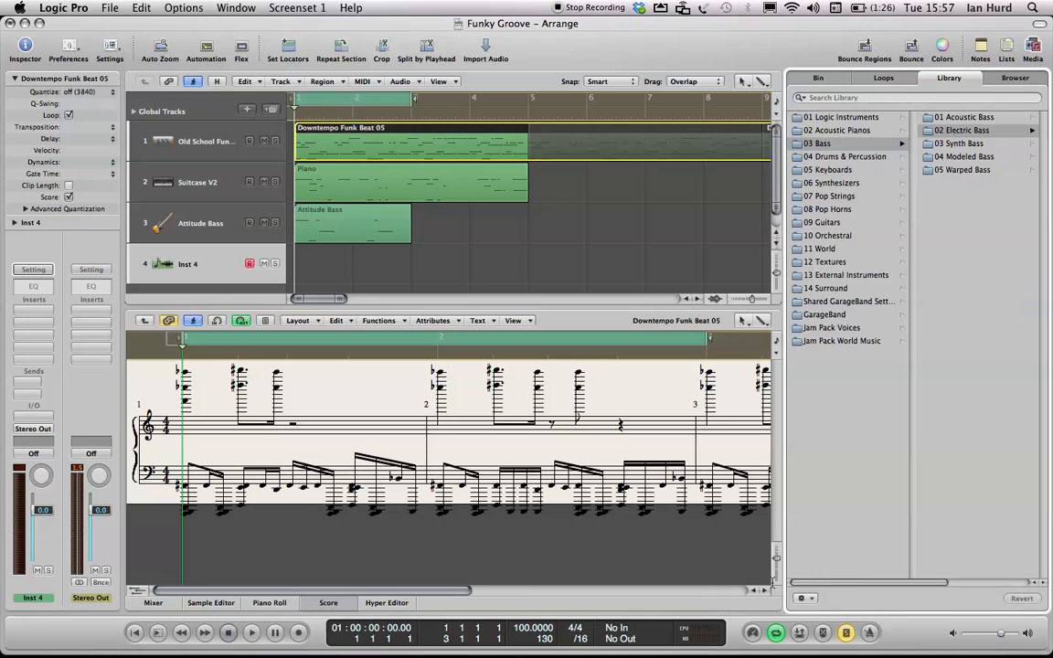
left_click(840, 210)
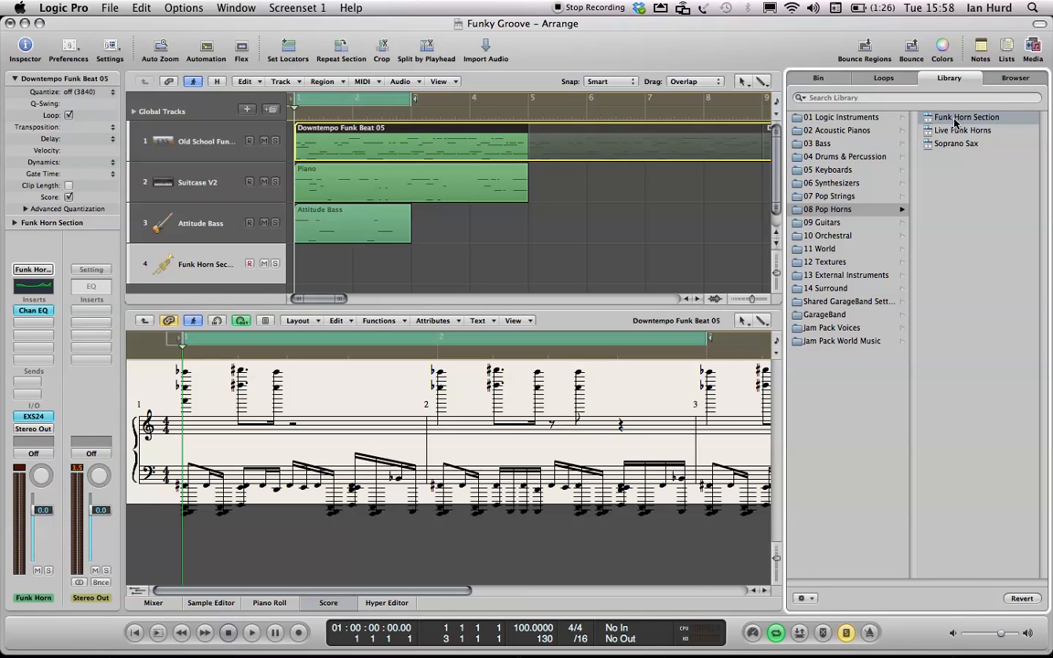
- Open Musical Typing, audition the horn patch with a few notes, and close it again
key("super+k")
key("d")
key("f")
key("g")
key("f")
key("h")
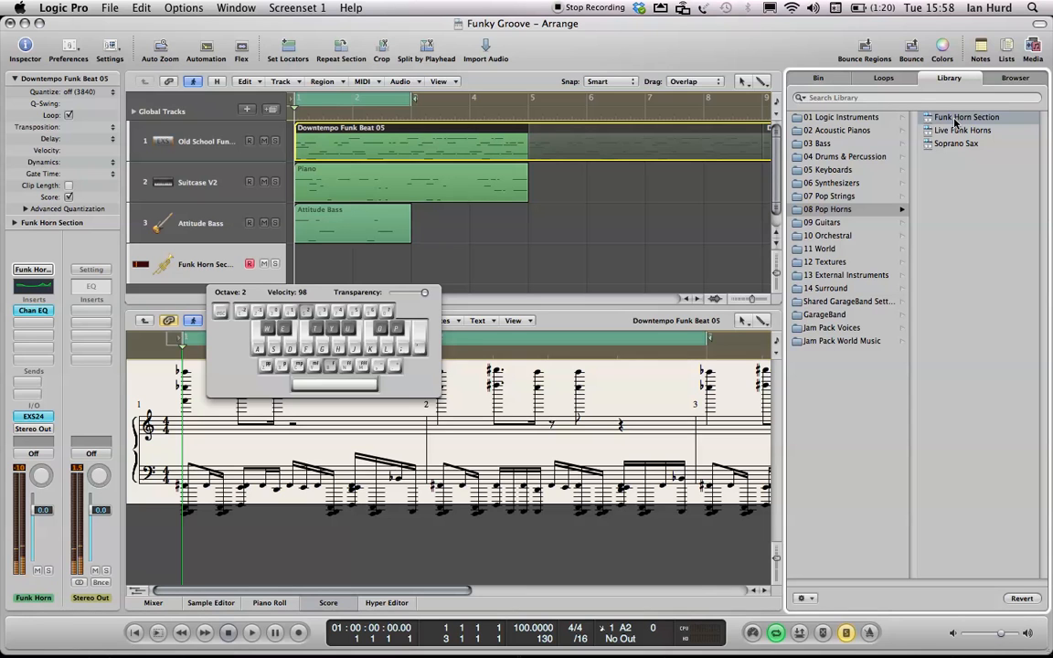
key("super+k")
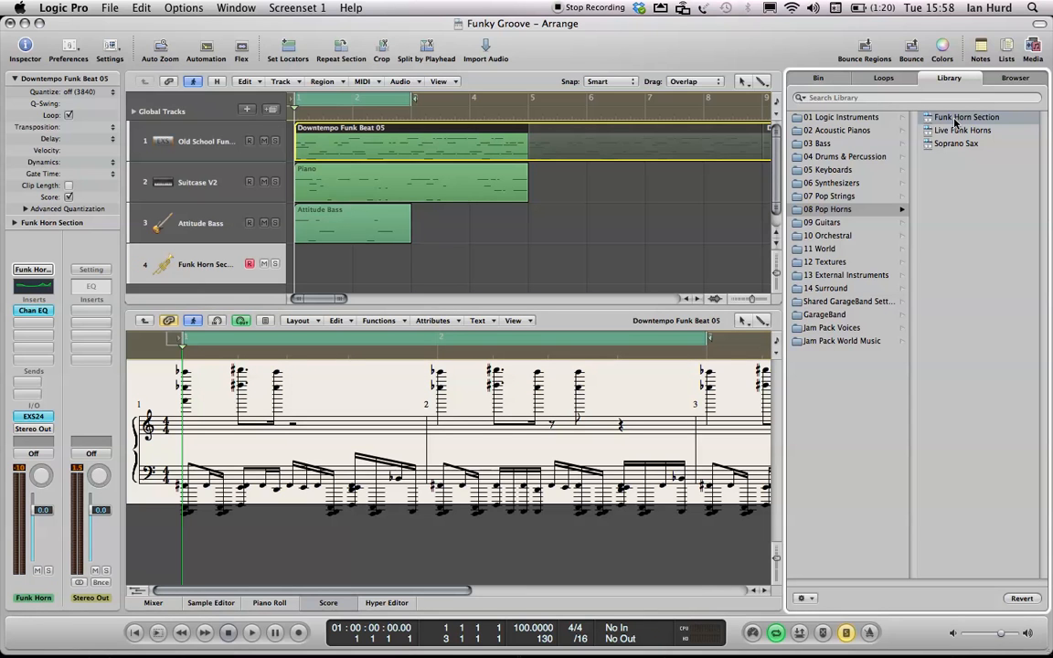
- Create an empty MIDI region at bar 1 of the Funk Horn Section track and lengthen it to two bars
left_click(305, 272)
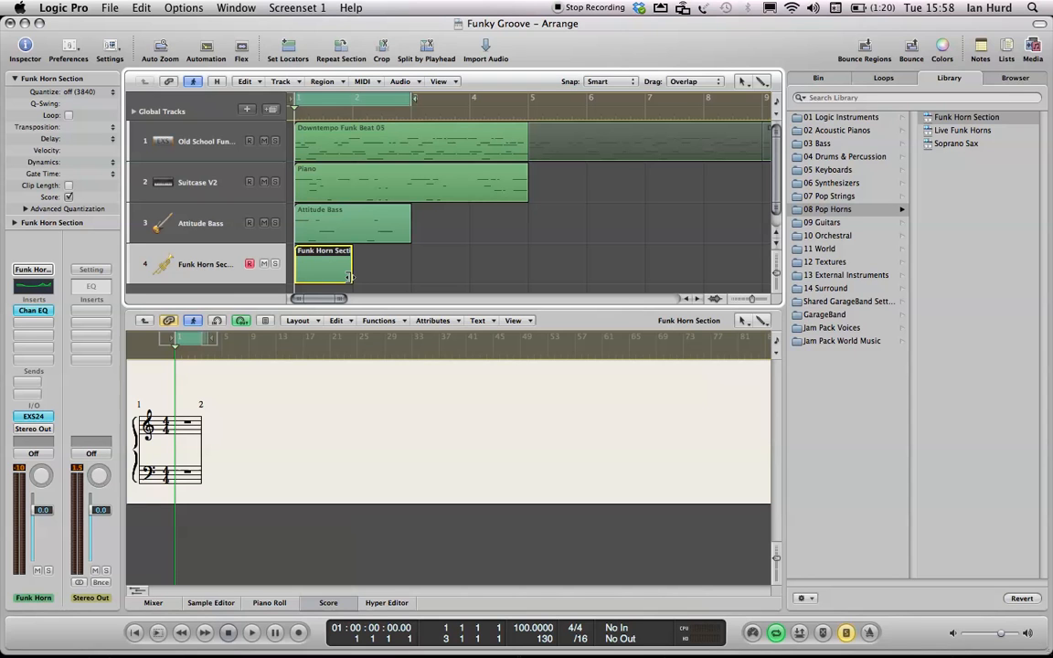
left_click_drag(348, 277, 411, 289)
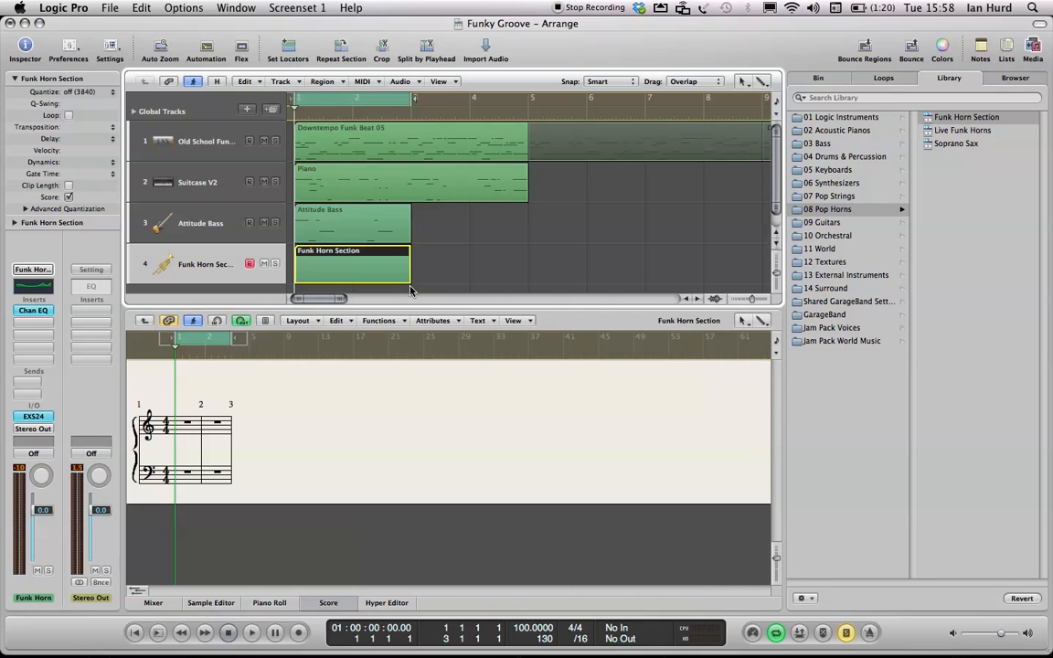
- Insert a quarter note A3 from the Part Box on the first beat of bar 1 in the treble staff
left_click(776, 567)
left_click_drag(776, 567, 775, 577)
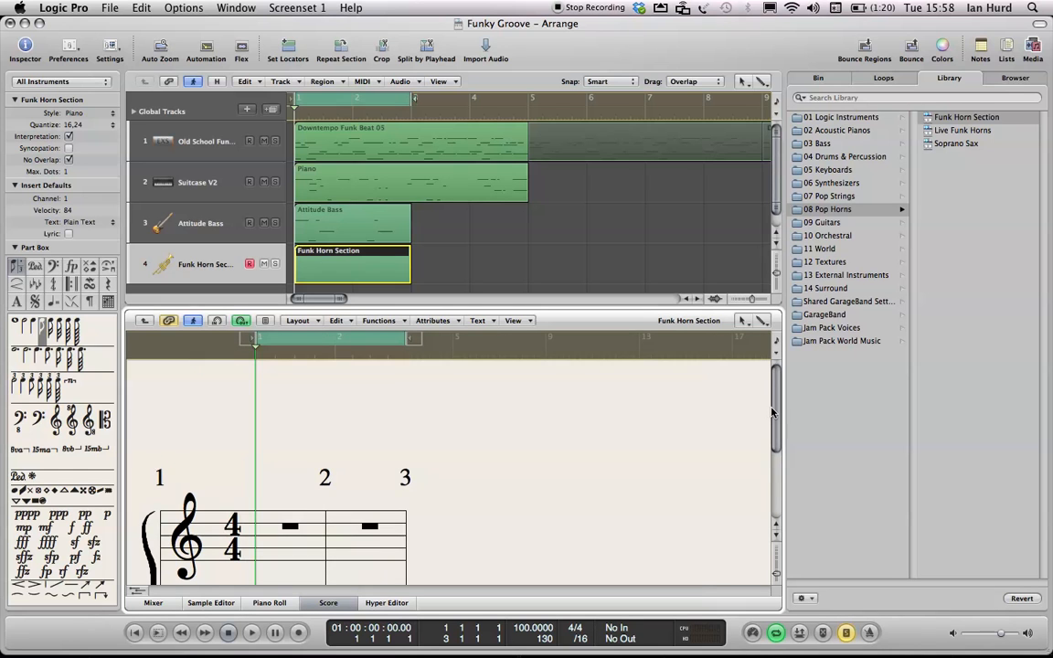
scroll(772, 413, "down", 5)
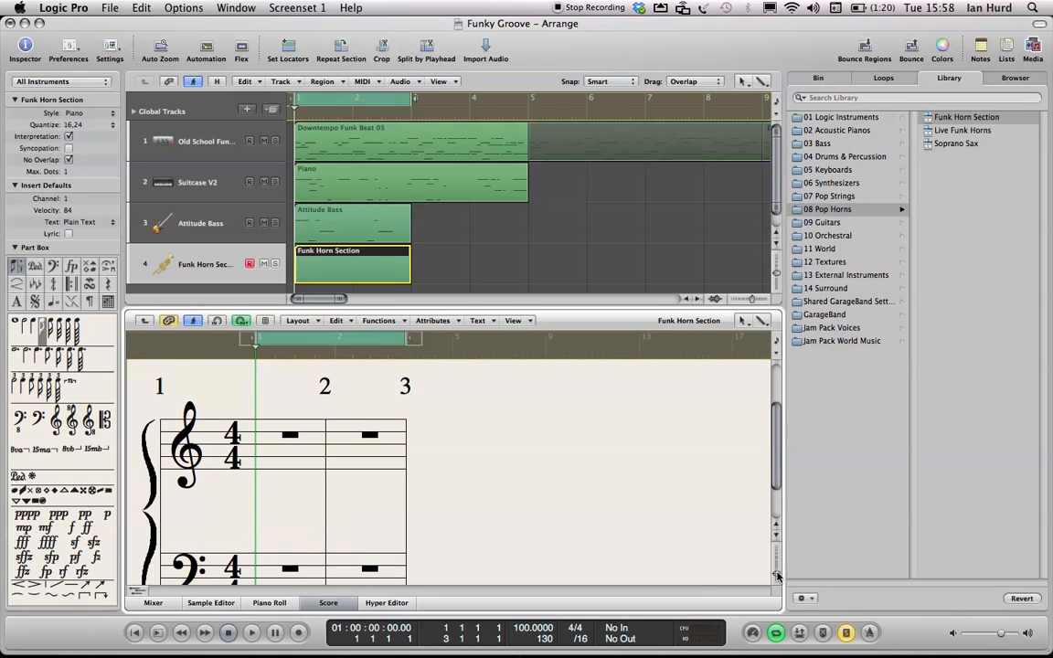
left_click_drag(778, 576, 777, 565)
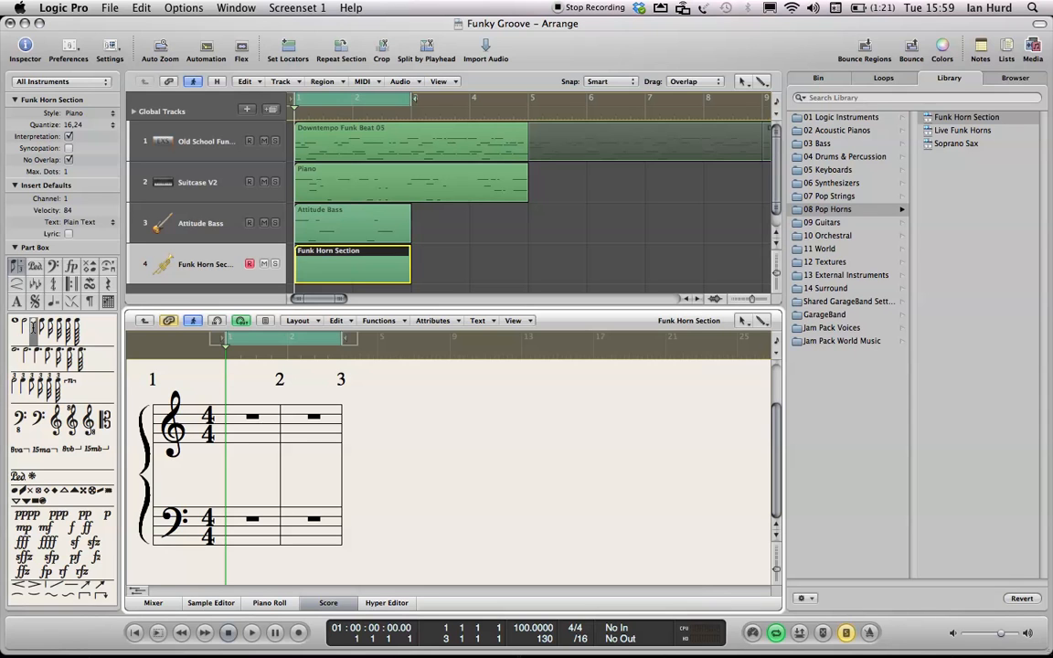
left_click_drag(33, 327, 230, 436)
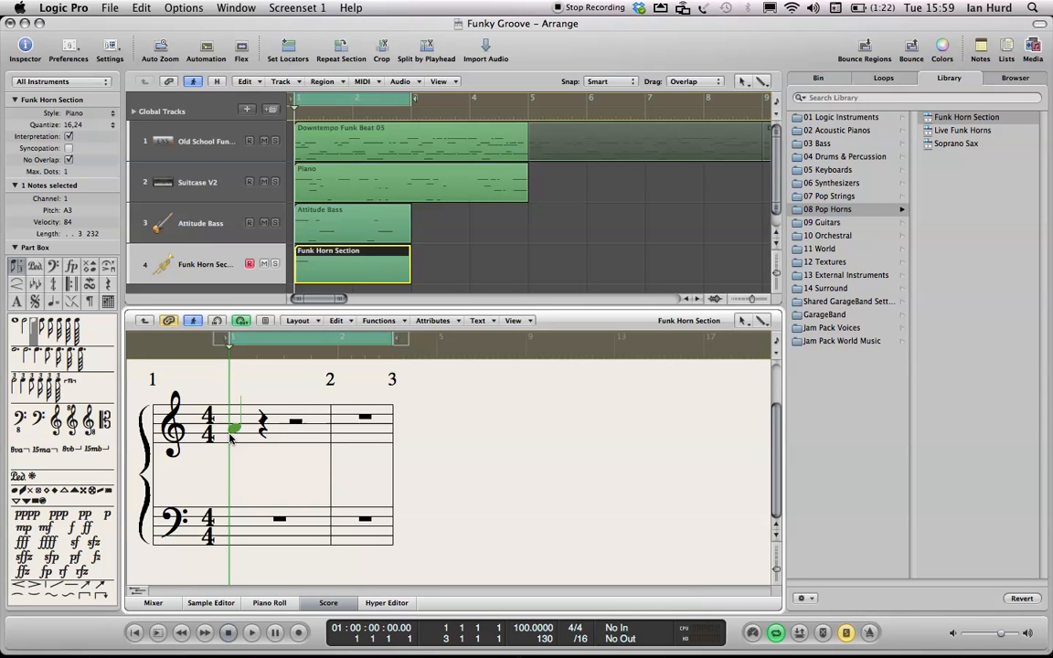
- Try copying the A3 note down onto the bass staff, then undo the attempt
left_click(258, 468)
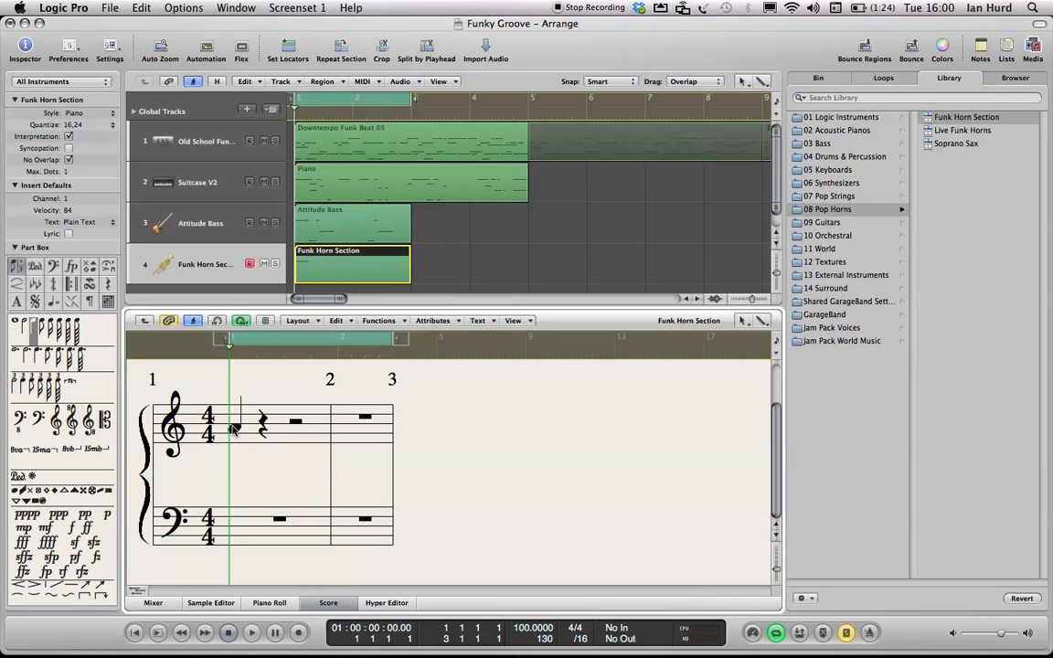
left_click(235, 429)
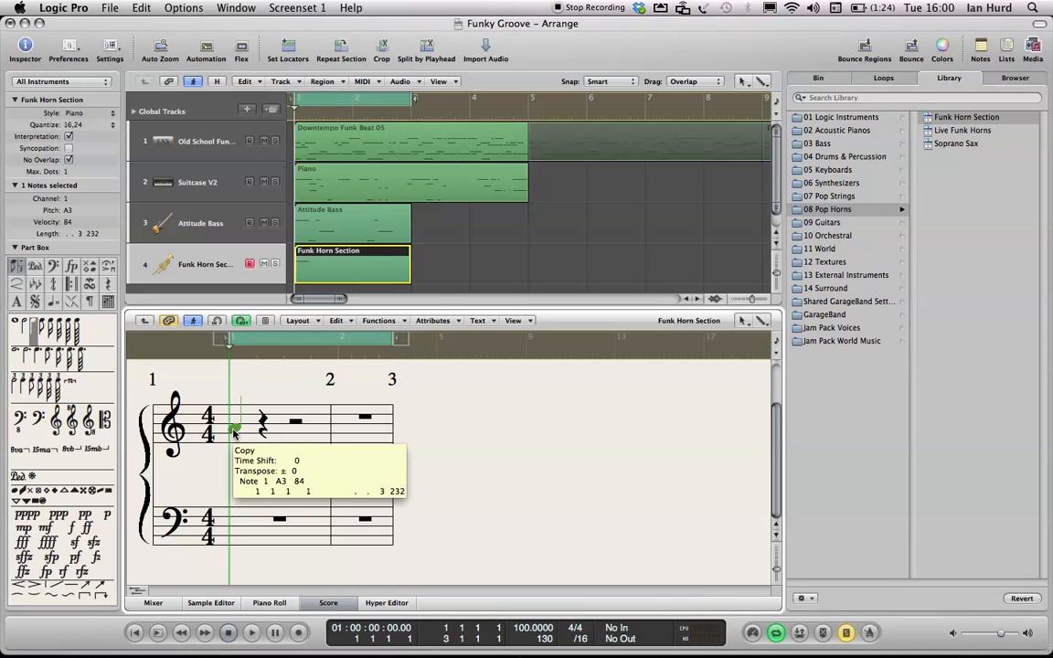
left_click_drag(234, 433, 265, 509)
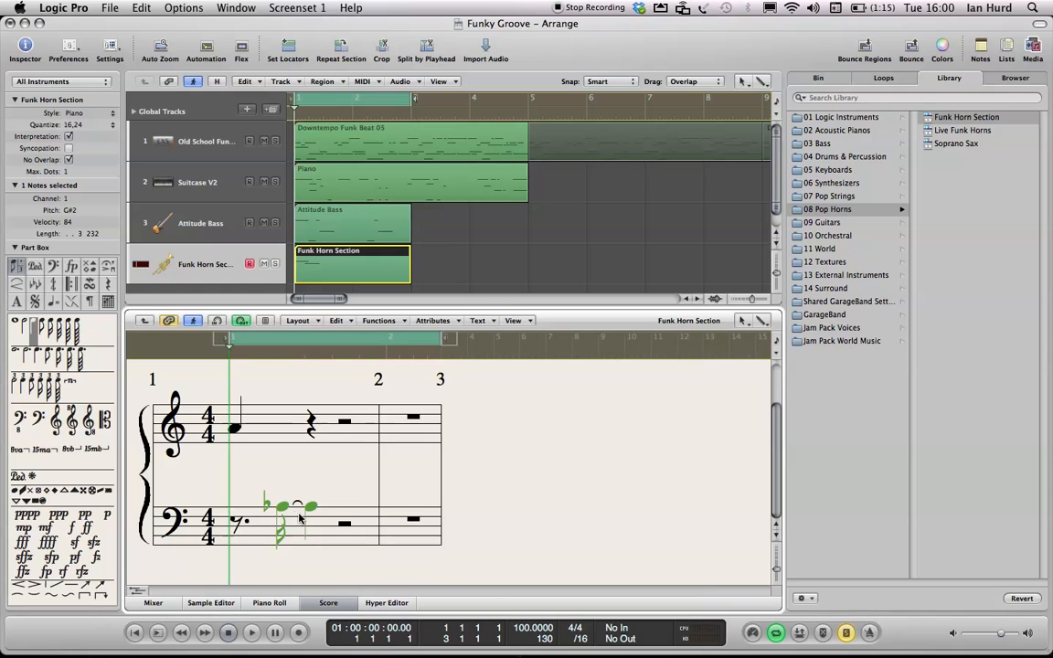
key("super+z")
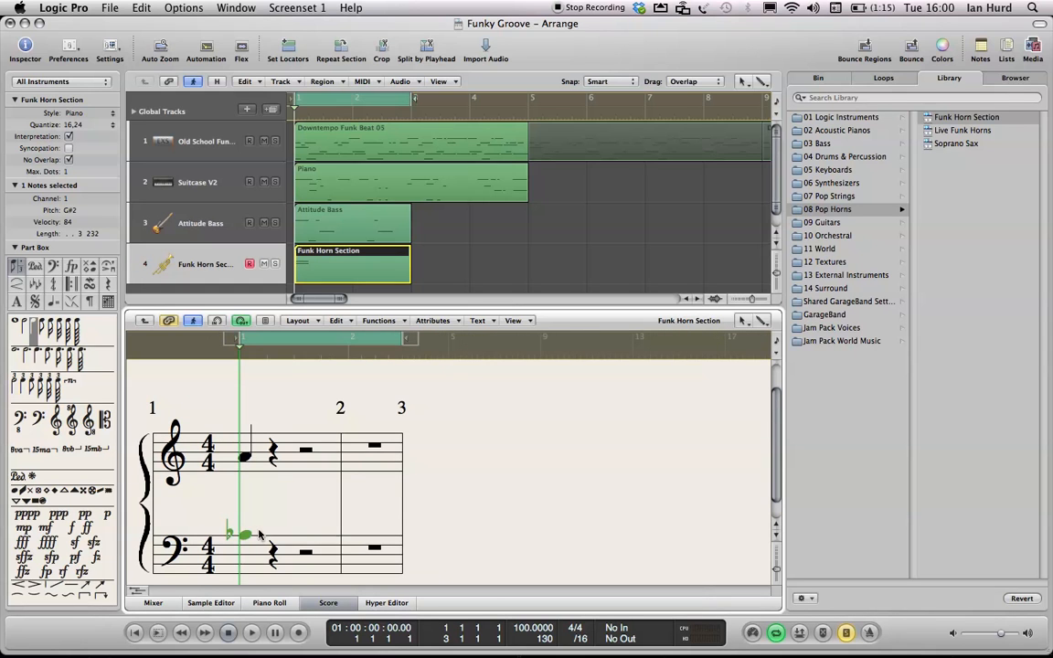
key("super+z")
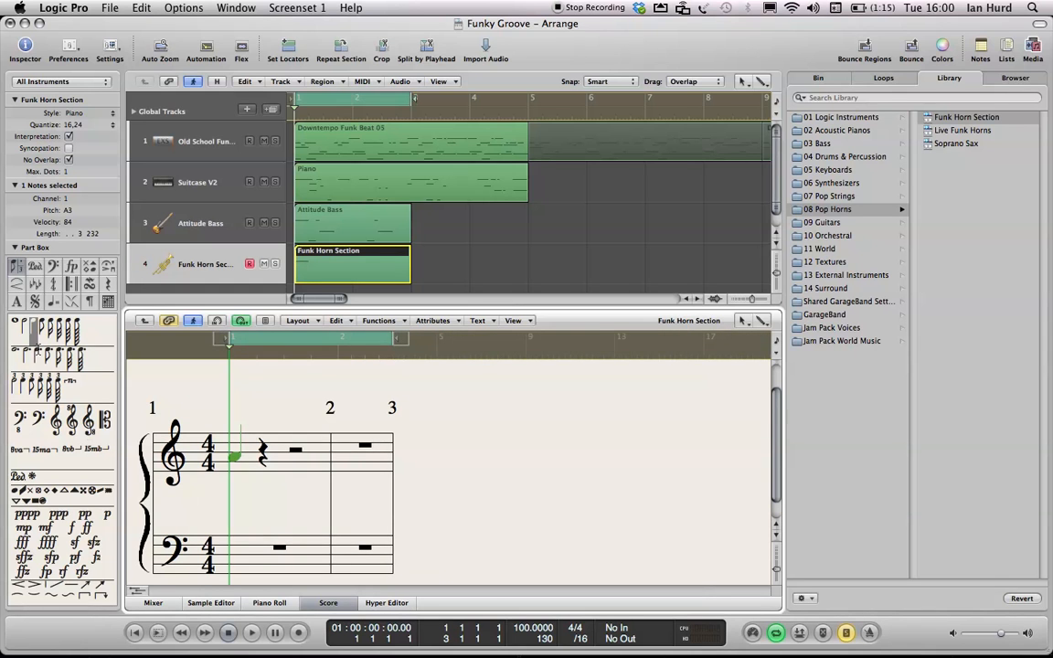
- Insert an A2 note from the Part Box at the start of bar 2 on the bass staff and play it back
left_click_drag(31, 291, 356, 540)
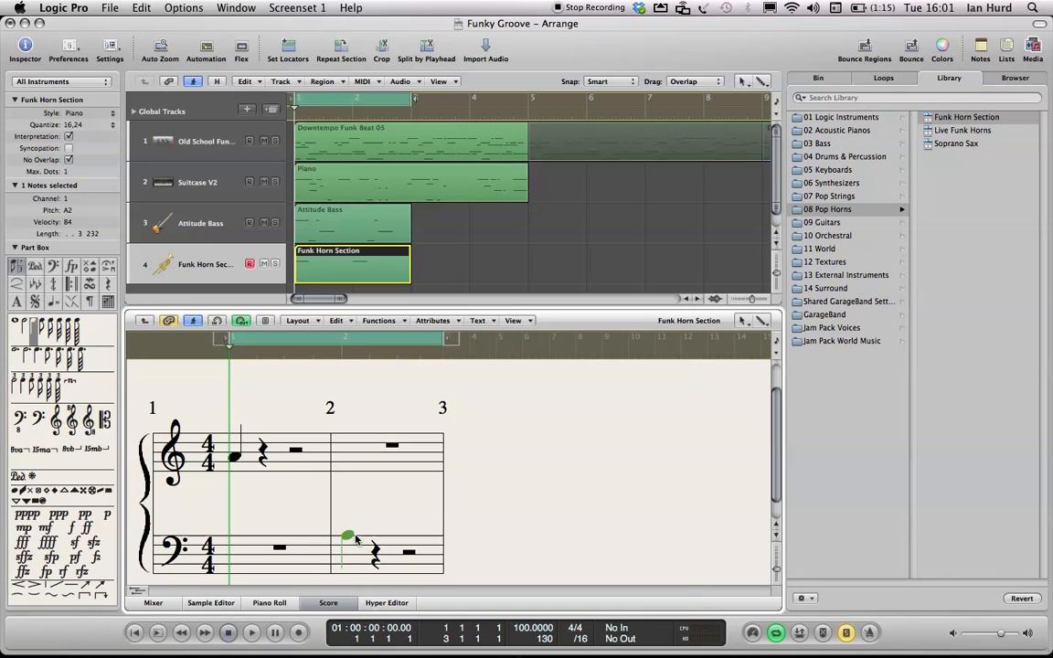
key("space")
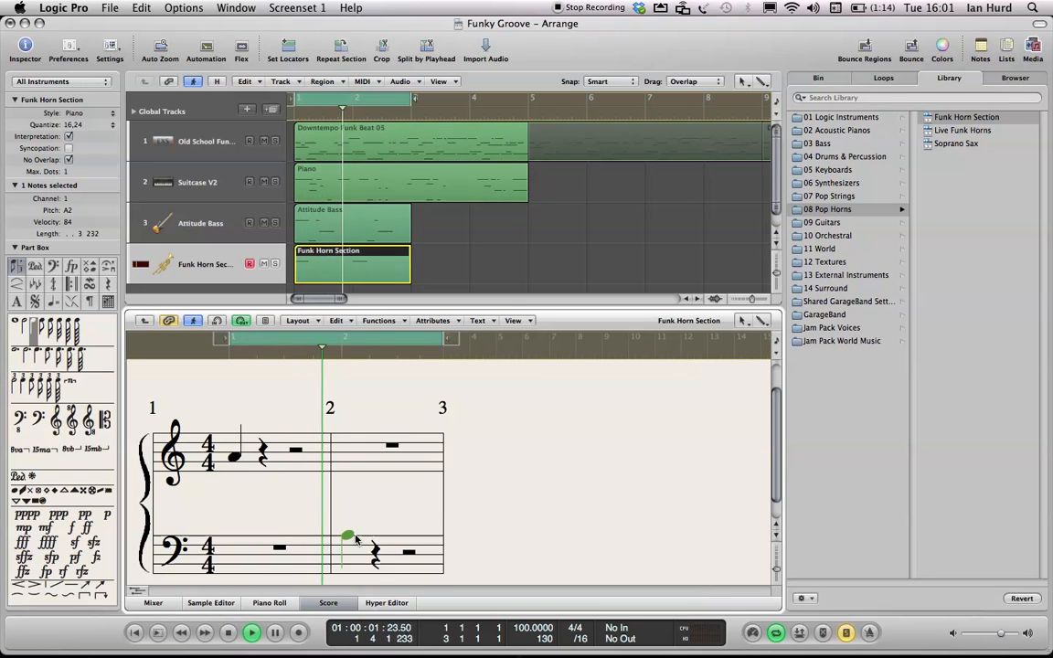
key("space")
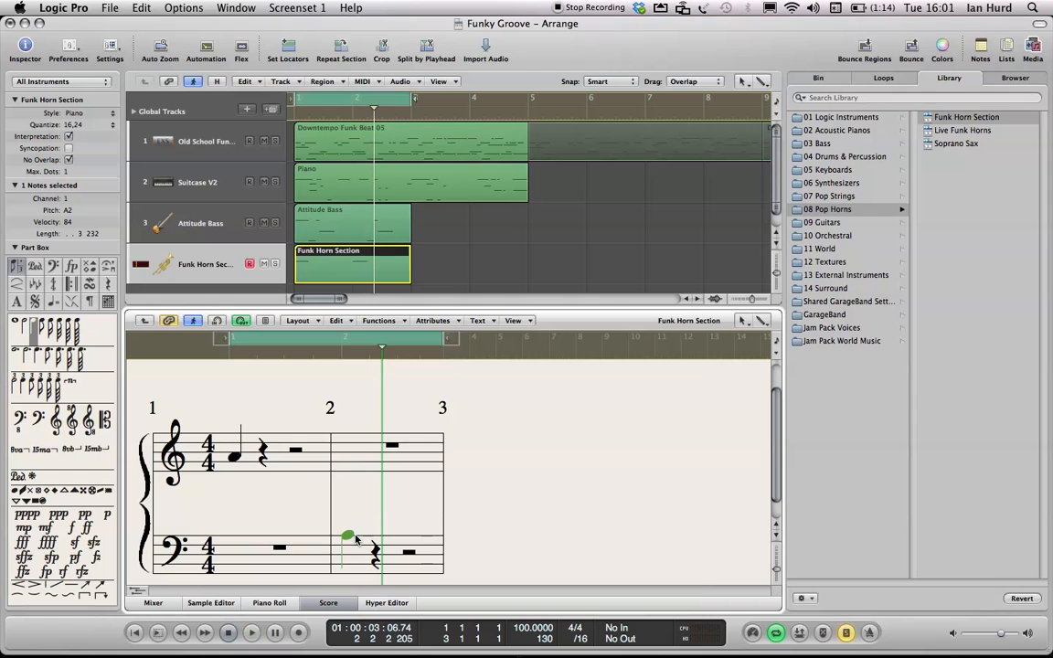
key("Return")
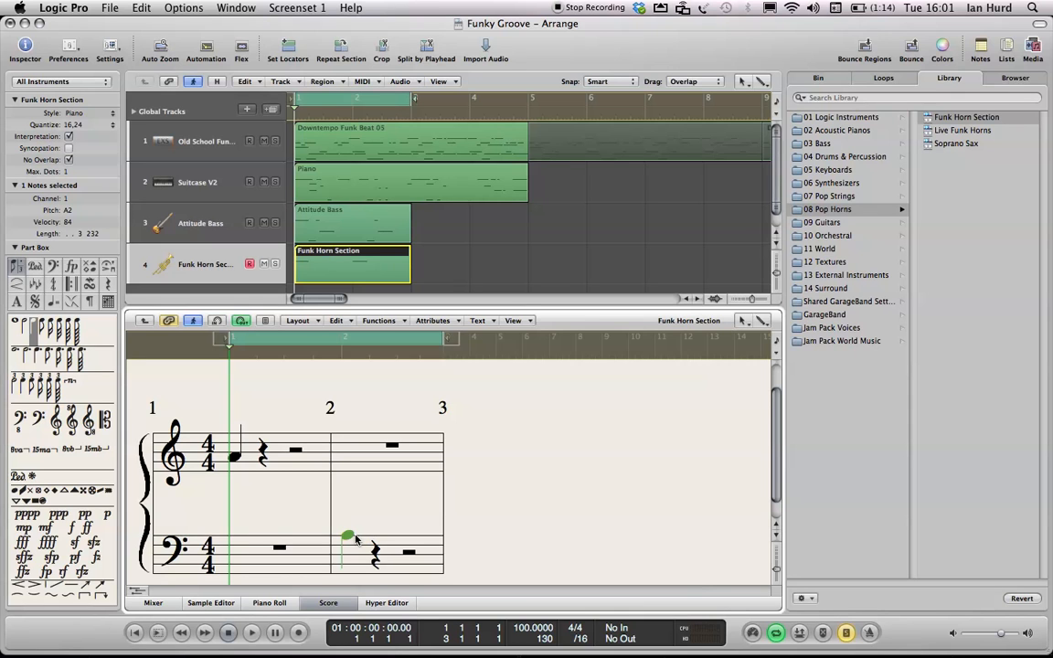
- Insert a note near the end of bar 1 on the bass staff and delete it
left_click(351, 538)
left_click(52, 324)
left_click(33, 329)
left_click(51, 325)
left_click_drag(284, 534, 319, 550)
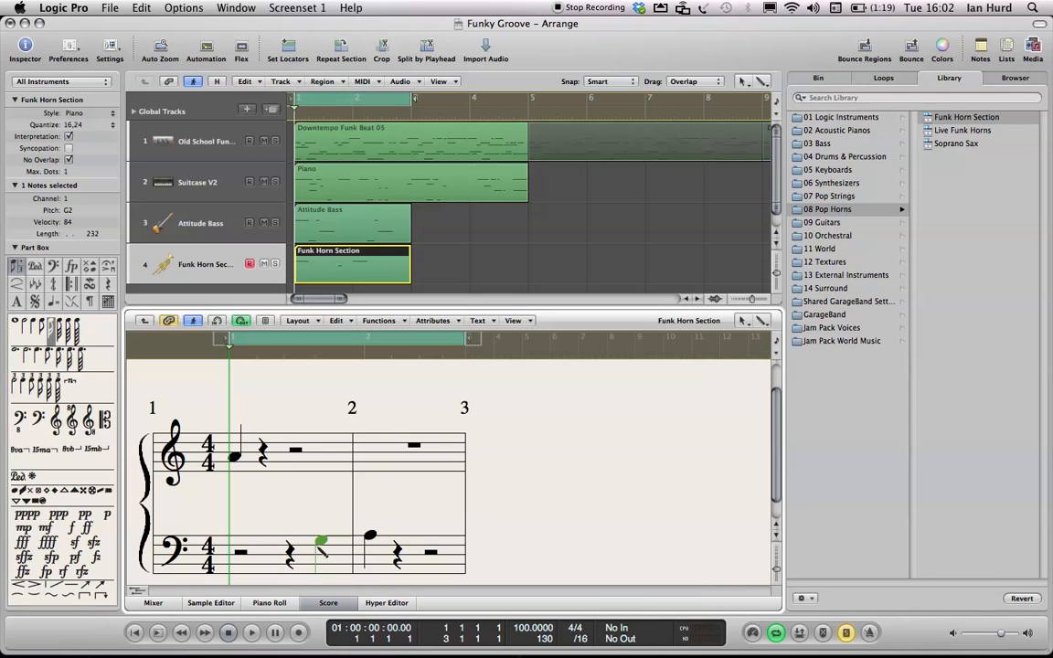
key("Delete")
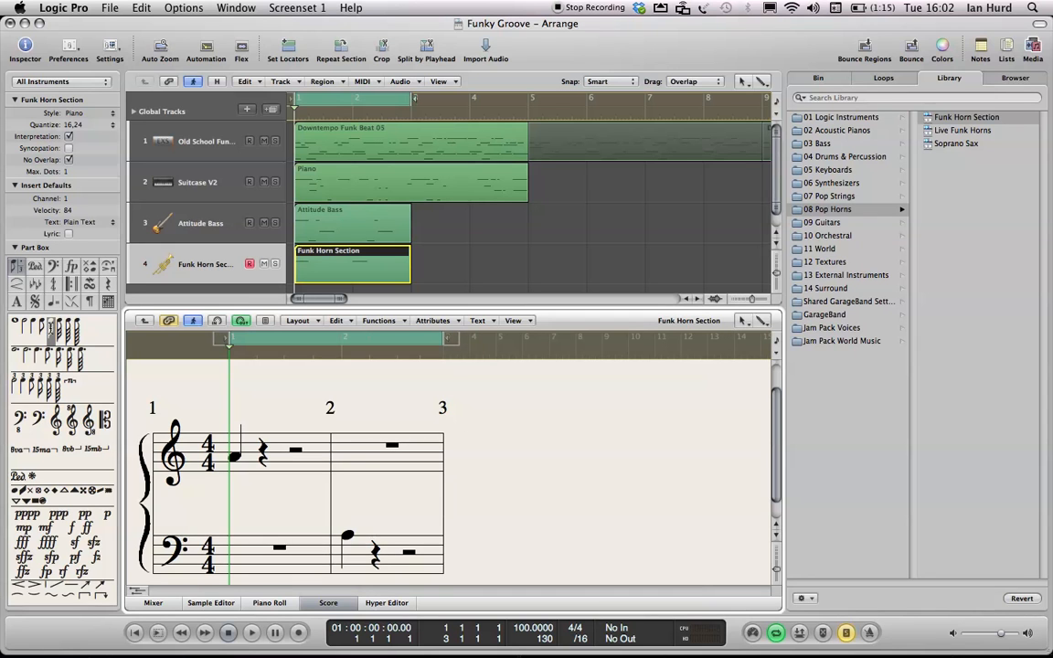
- Place a G2 eighth note on the last eighth of bar 1 in the bass staff and play it back
left_click_drag(51, 327, 336, 551)
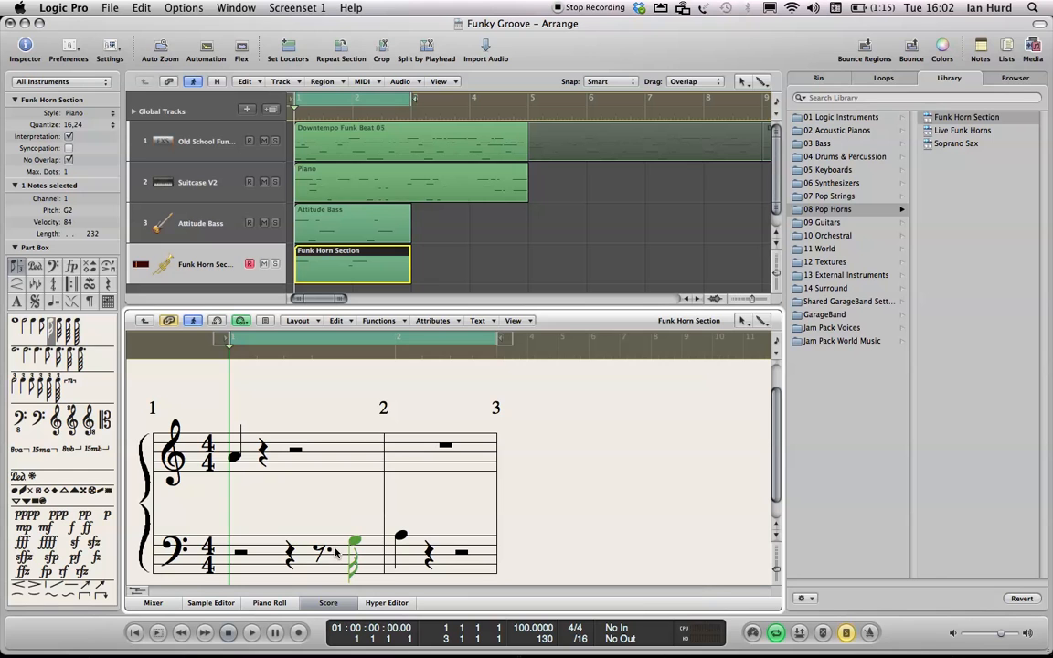
key("space")
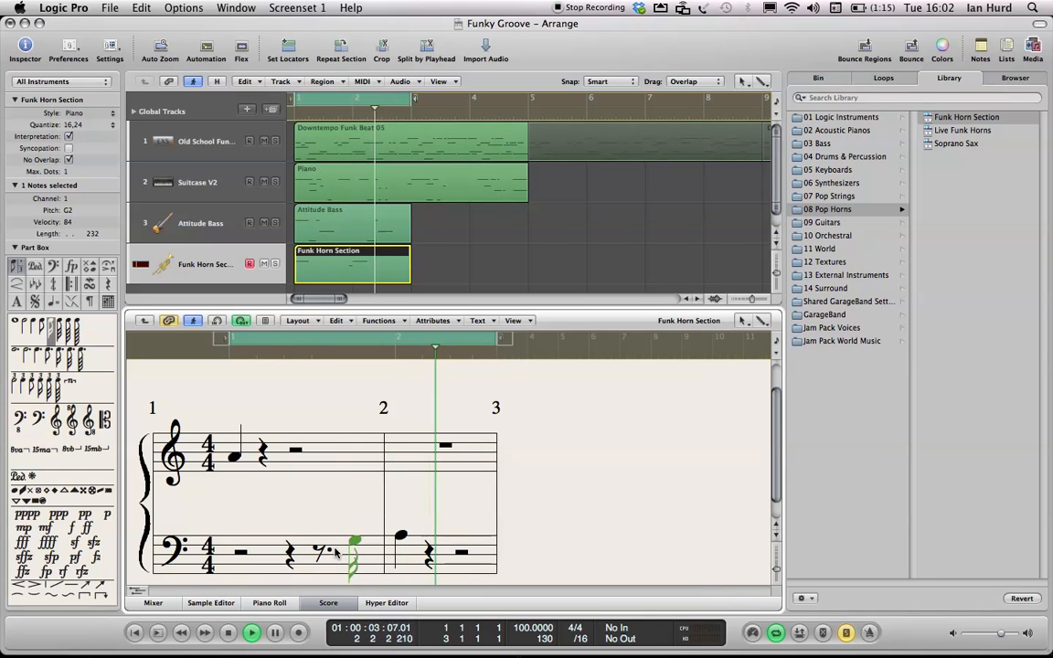
key("space")
key("Return")
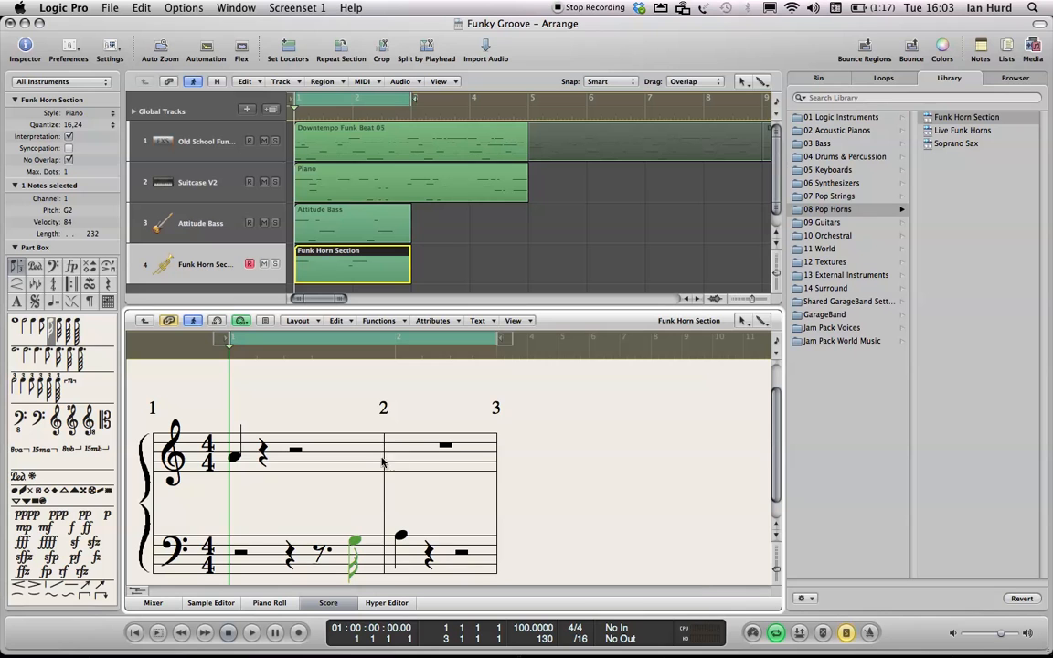
- Open the Funk Horn Section region in the Piano Roll editor
double_click(385, 272)
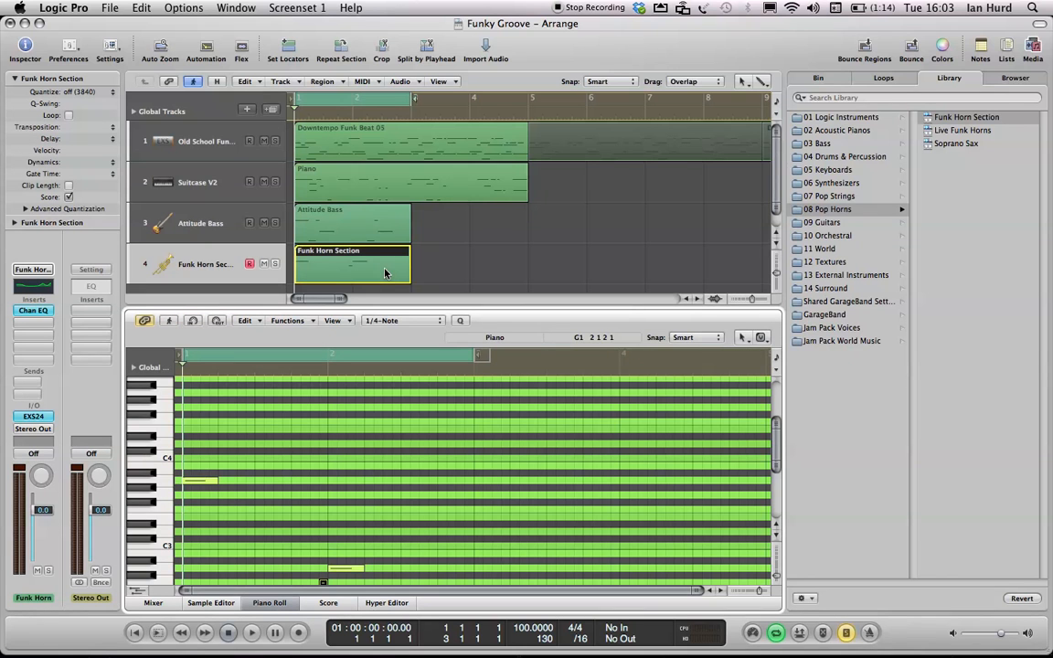
- Examine the Funk Horn Section notes zoomed in the Piano Roll and then on both staves in the Score editor
left_click(386, 272)
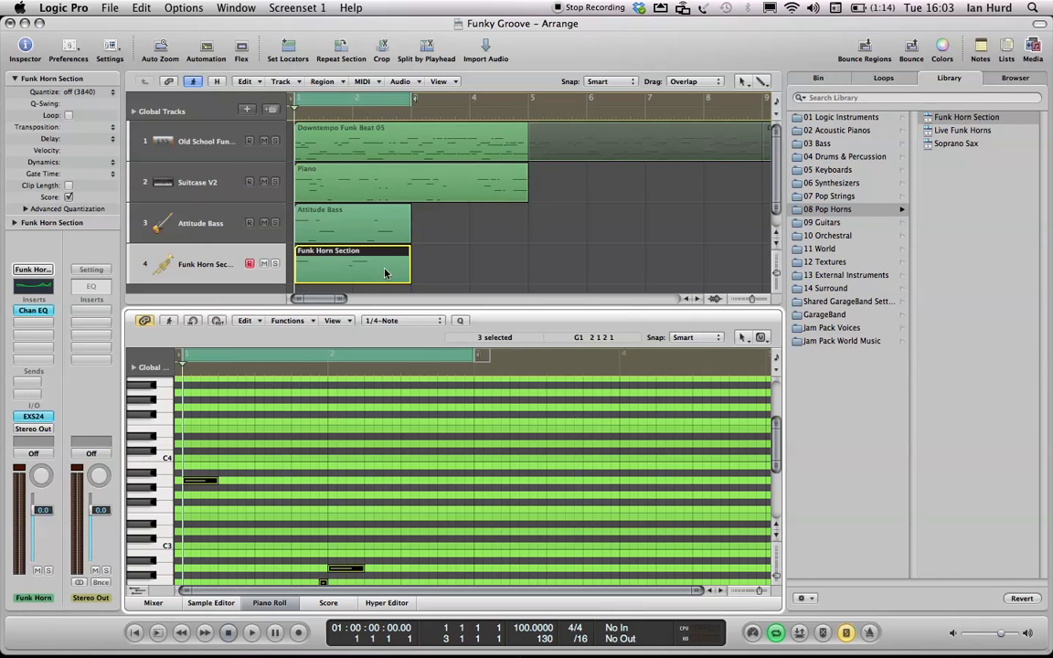
key("z")
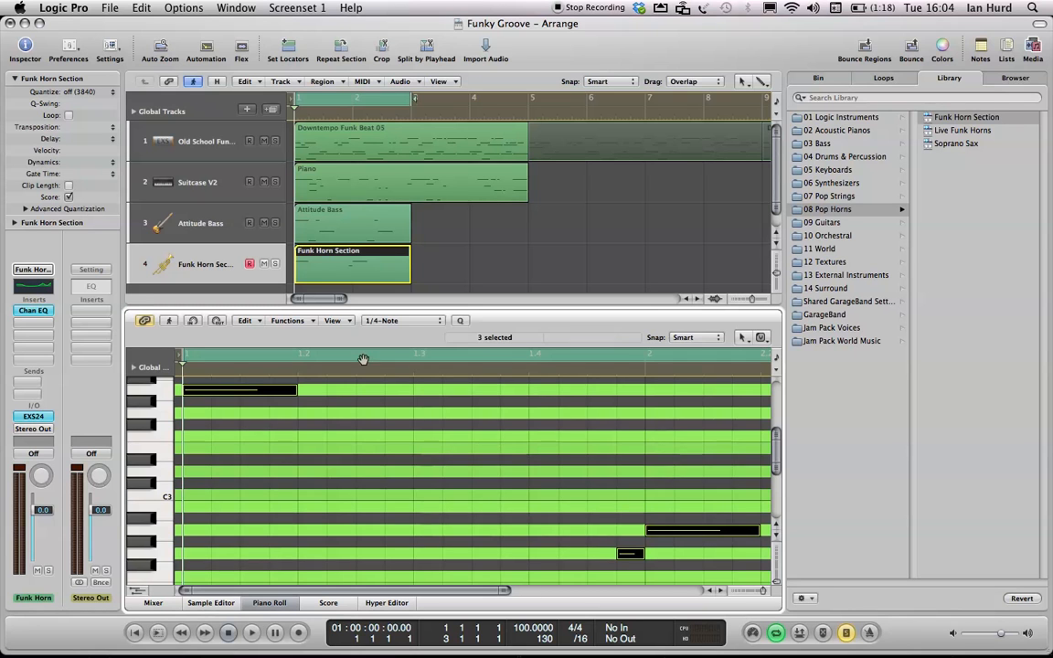
left_click(249, 264)
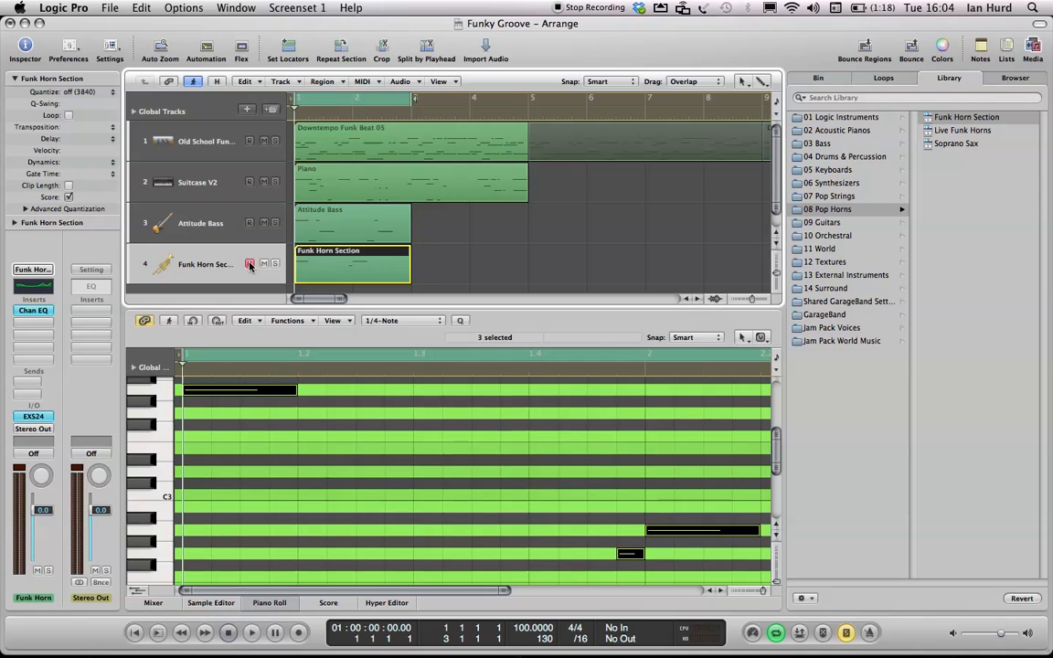
left_click(328, 603)
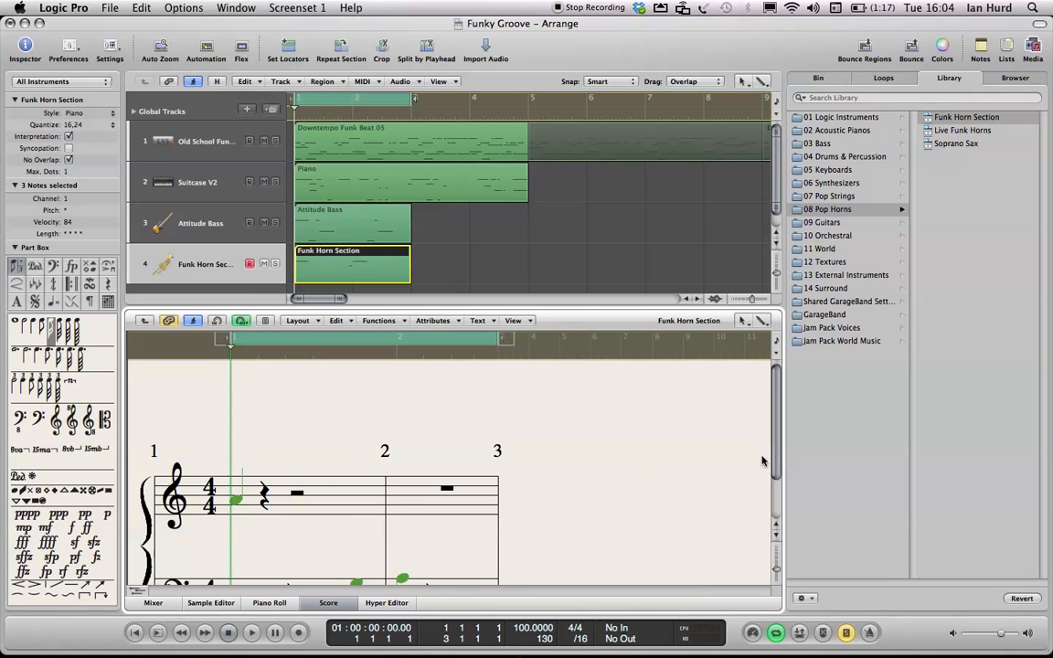
left_click_drag(774, 456, 774, 488)
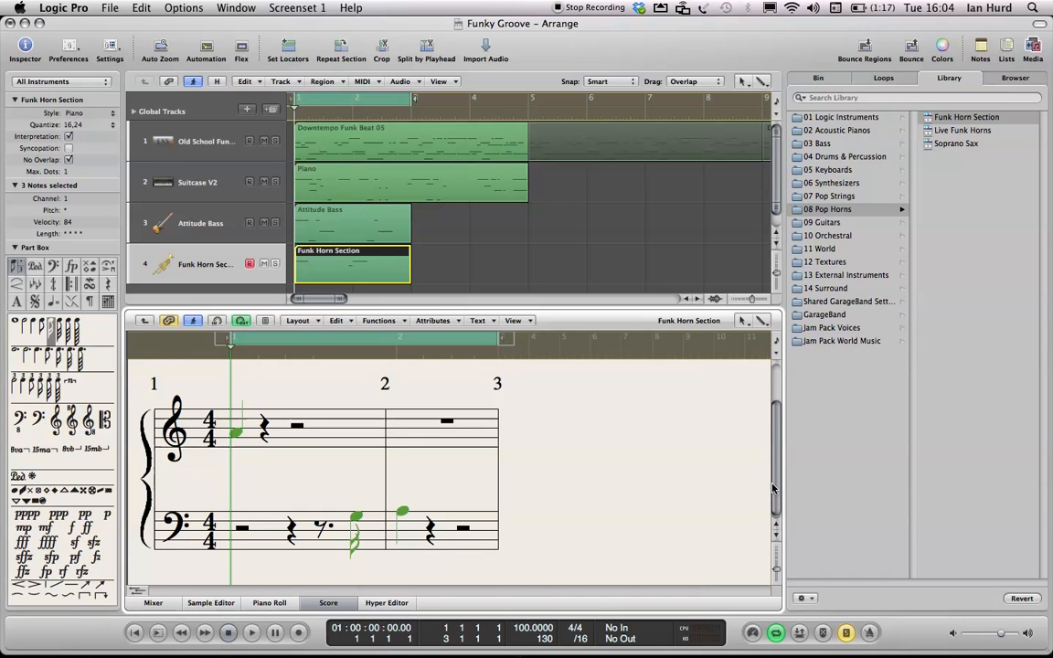
left_click(285, 466)
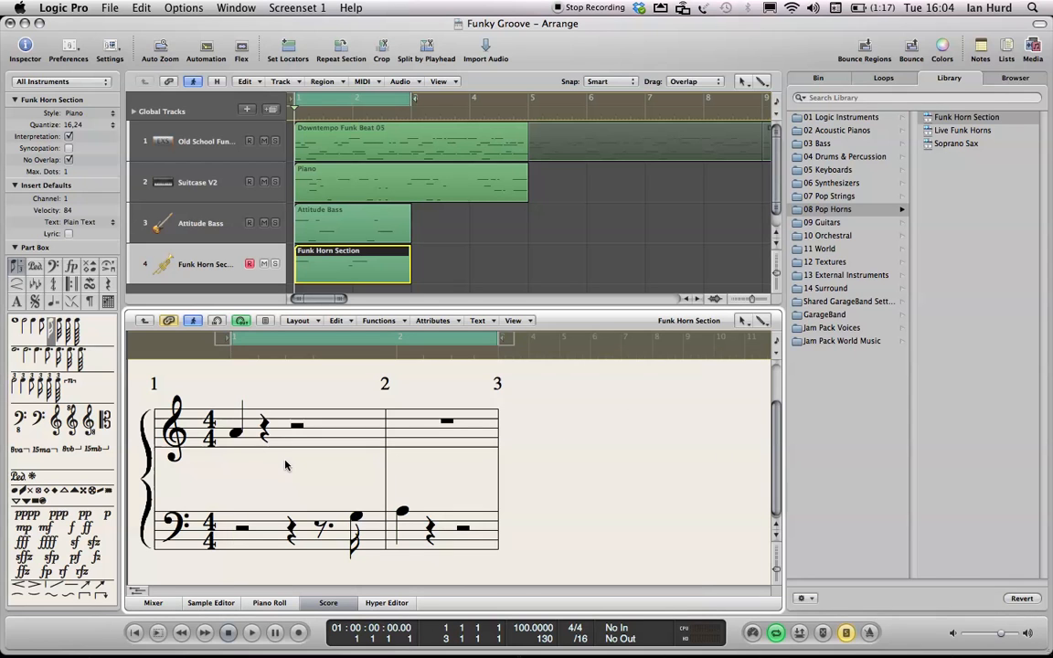
- Select the treble A3 note, enable step input, and try entering an E2 note over it from the musical typing keyboard, then undo
left_click(236, 433)
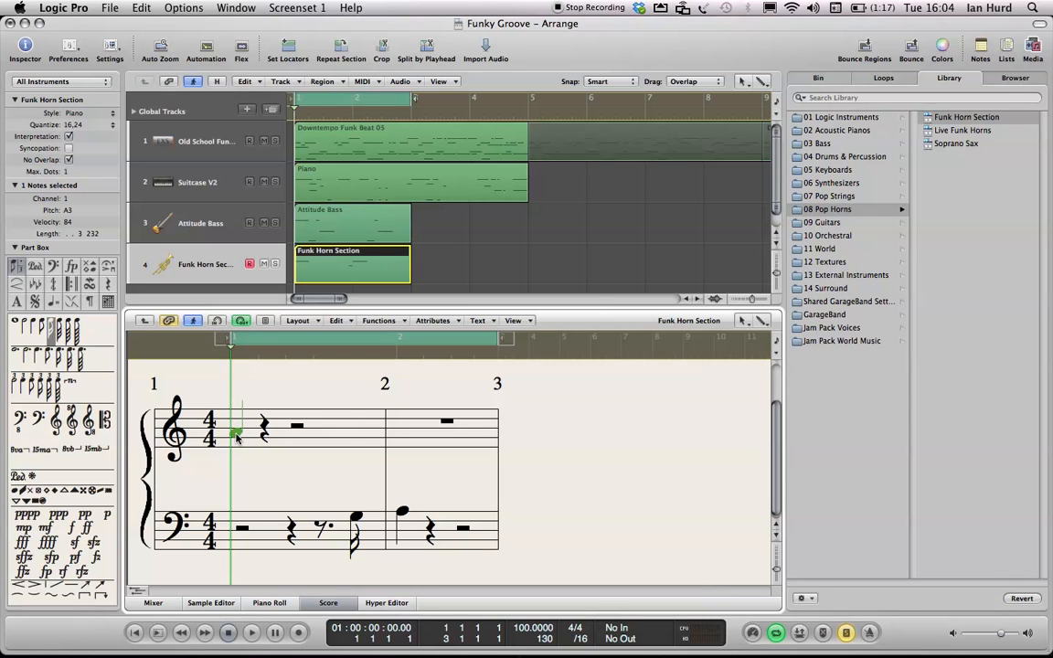
left_click(215, 321)
key("super+k")
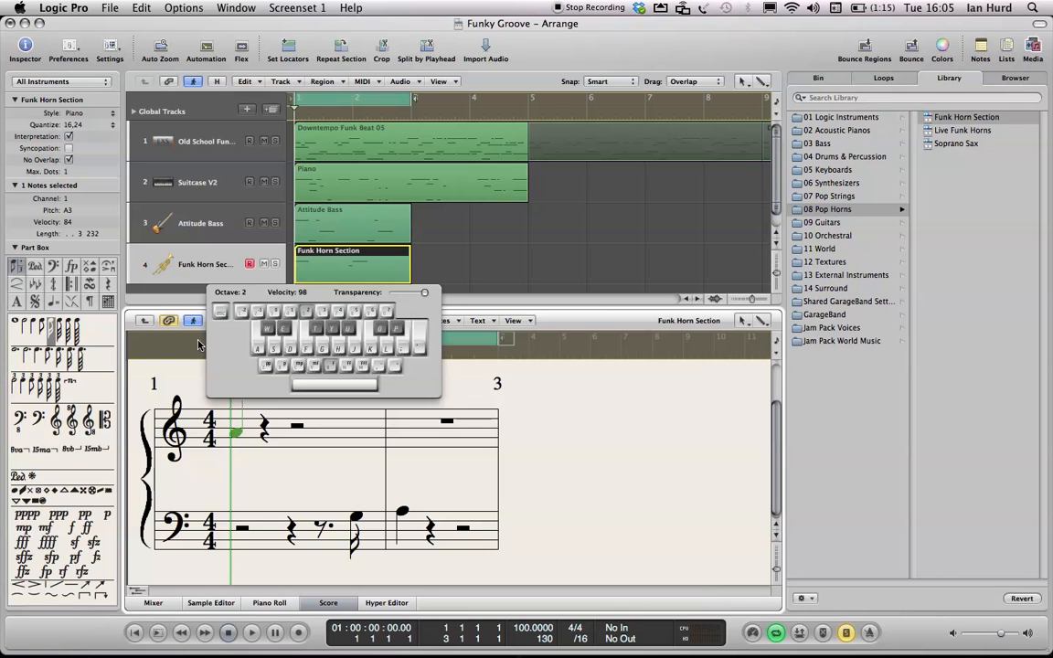
key("d")
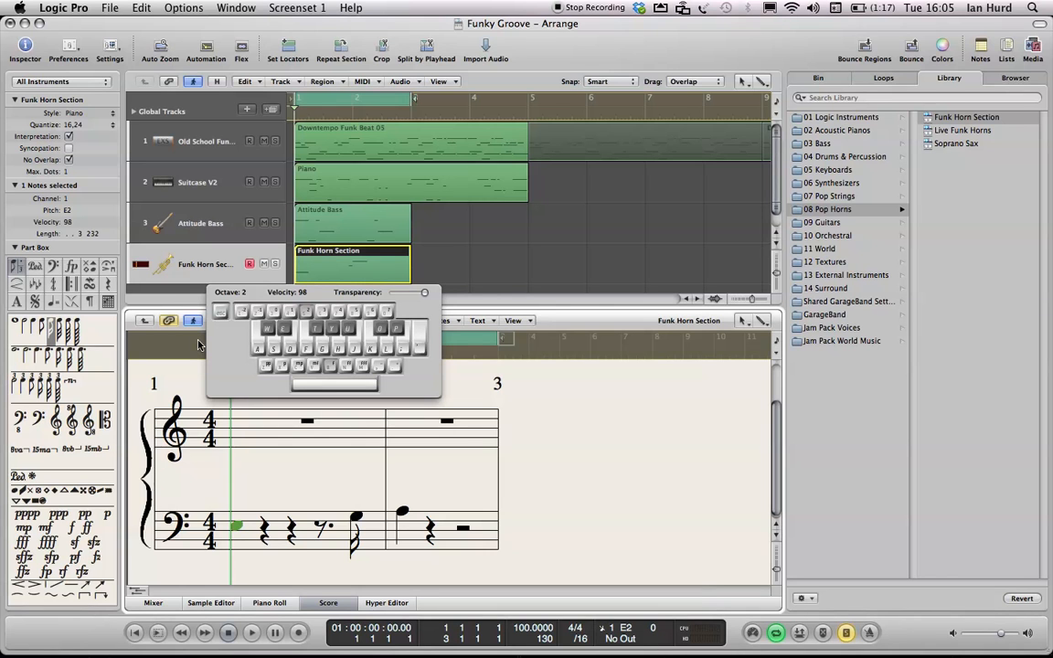
key("super+z")
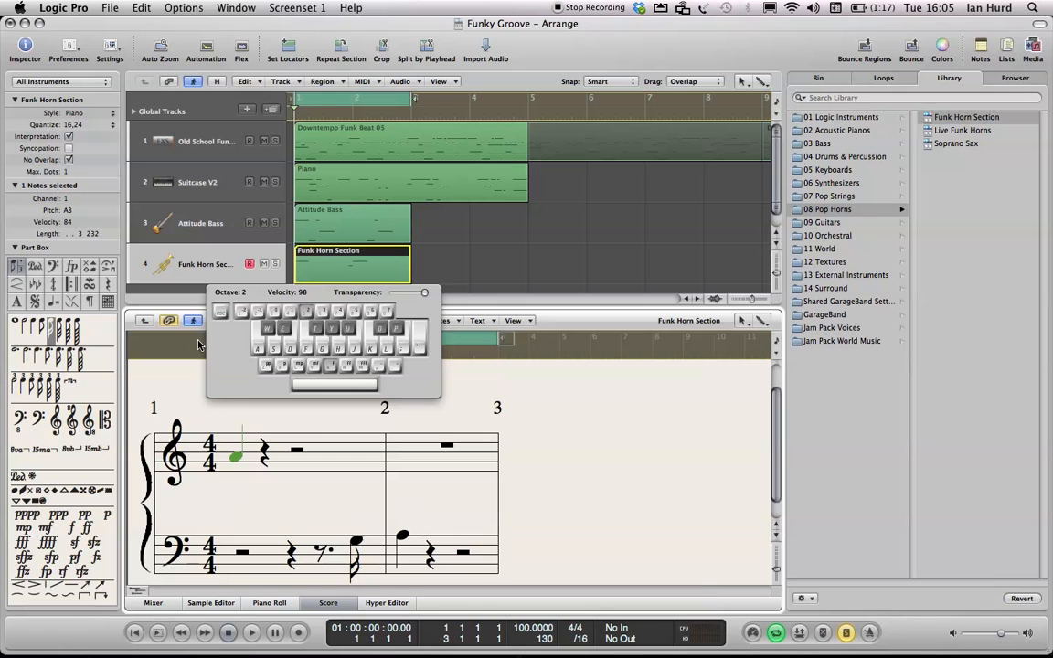
- Open the Caps Lock keyboard, set its octave to 0, and try step-entering an A0 note, then undo it
key("super+k")
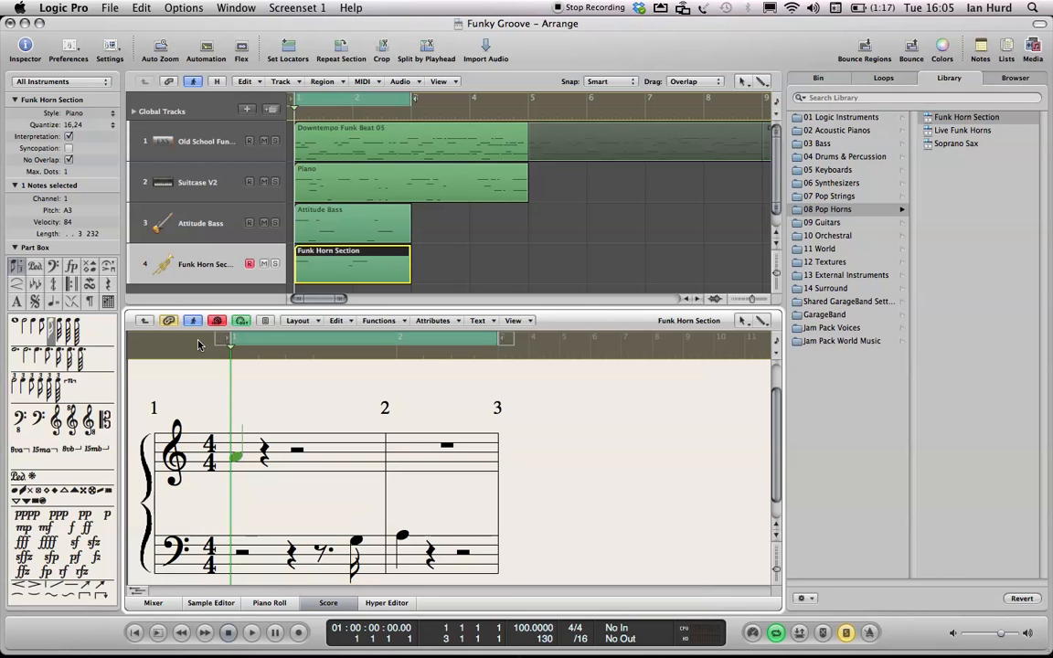
key("Caps_Lock")
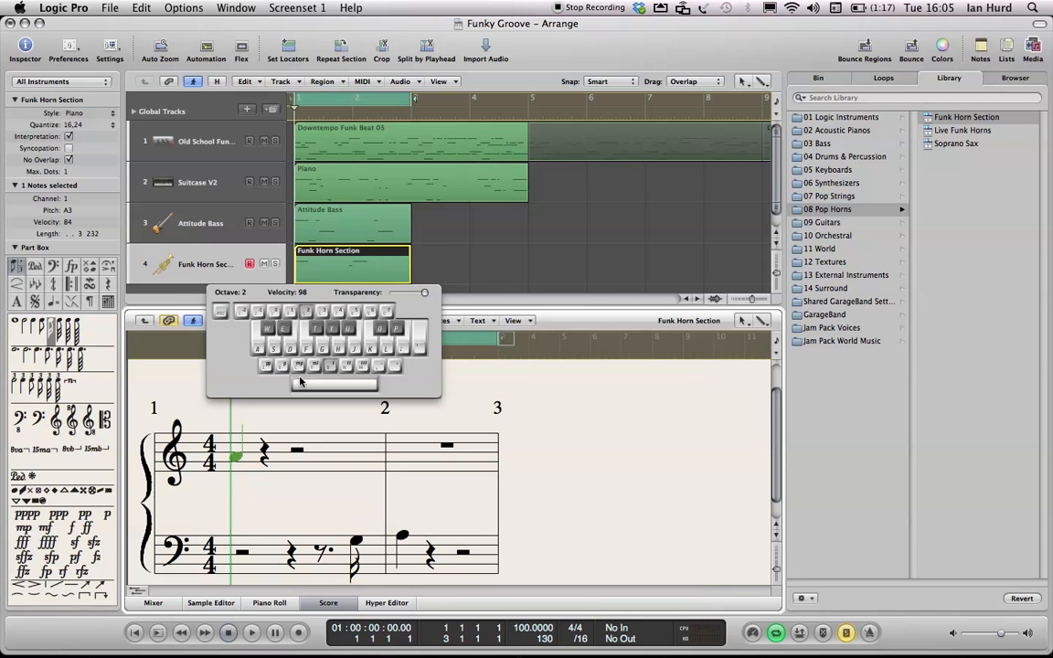
left_click_drag(321, 298, 344, 258)
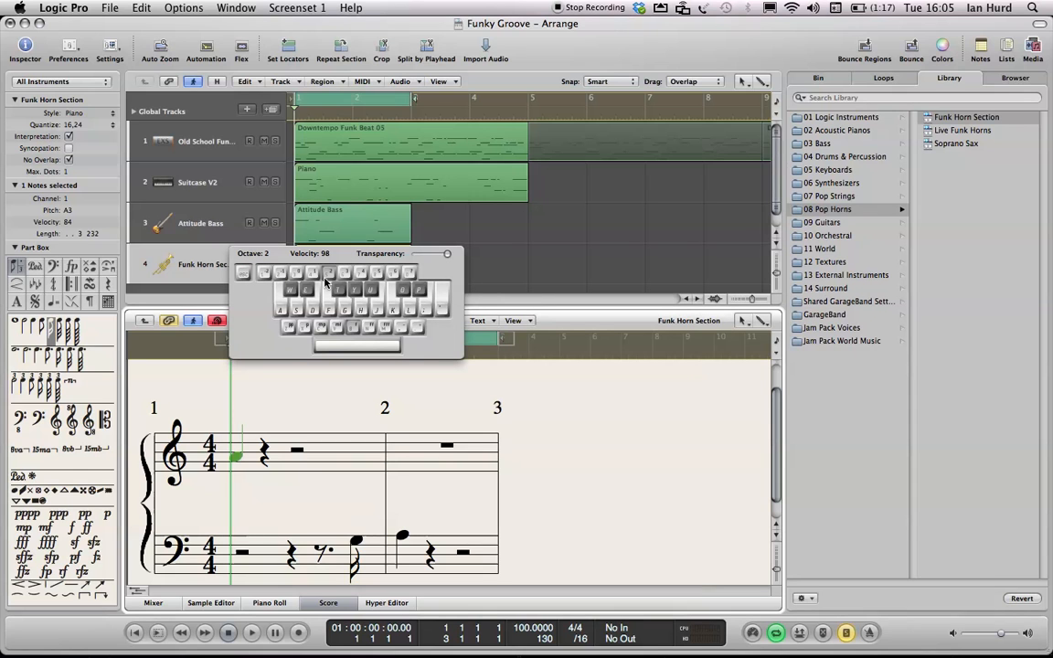
key("7")
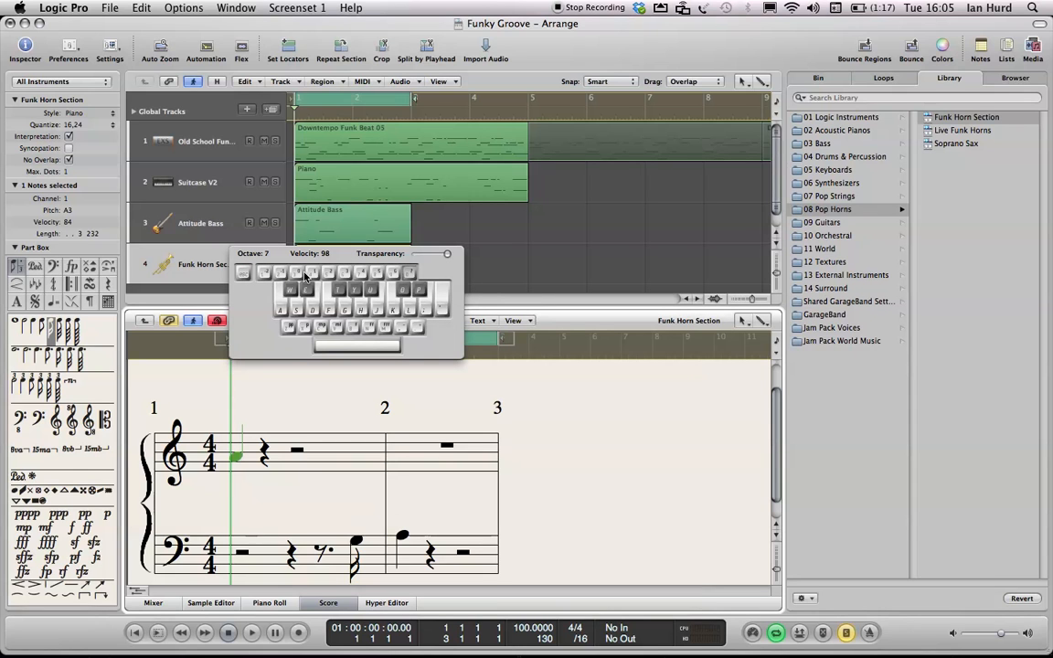
key("0")
left_click(361, 315)
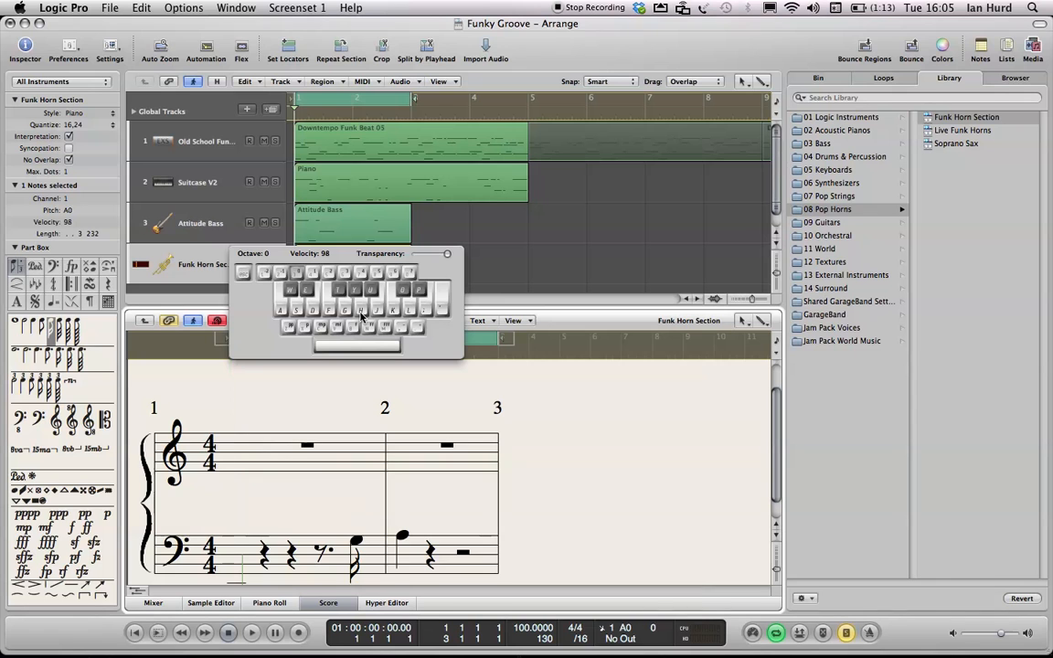
key("super+z")
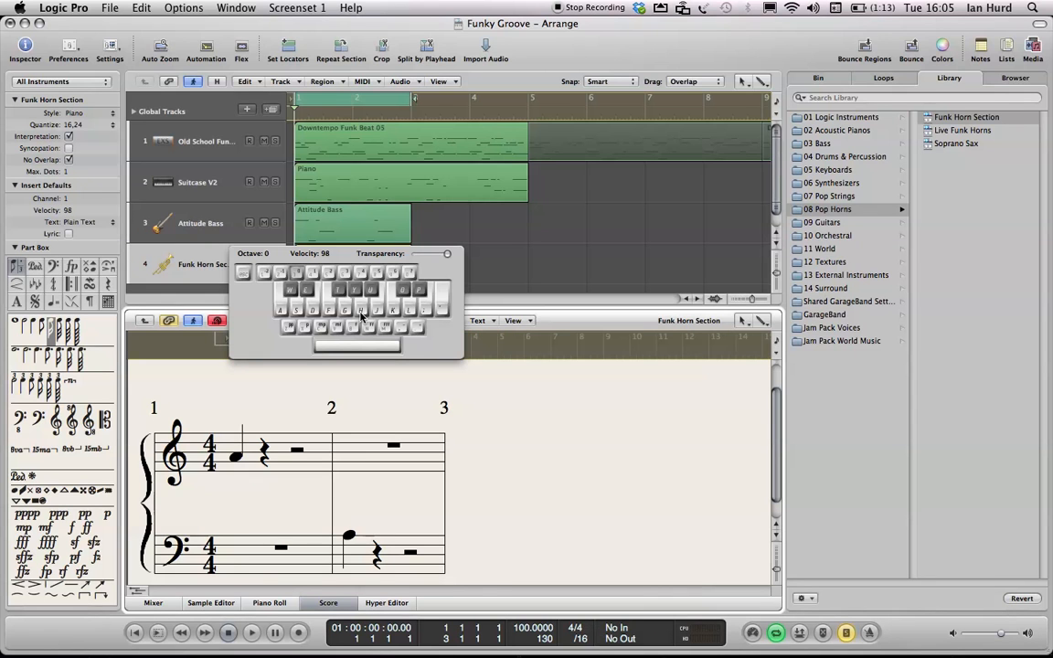
- Set the Caps Lock keyboard octave to 2 and try step-entering an A2 note over the treble note, then undo it
left_click(316, 275)
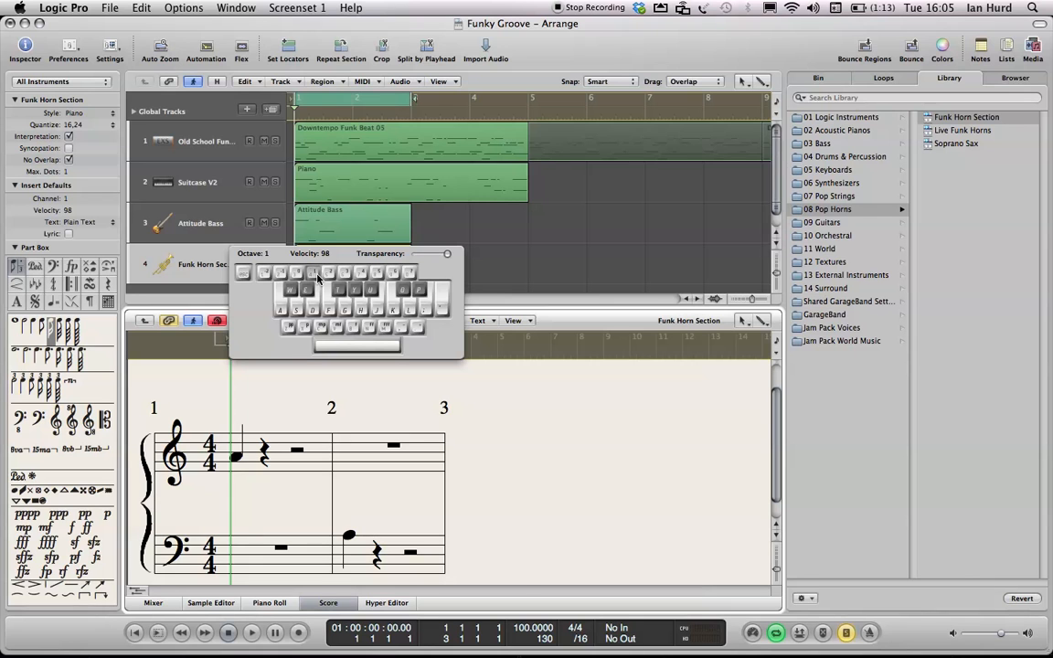
left_click(341, 276)
key("h")
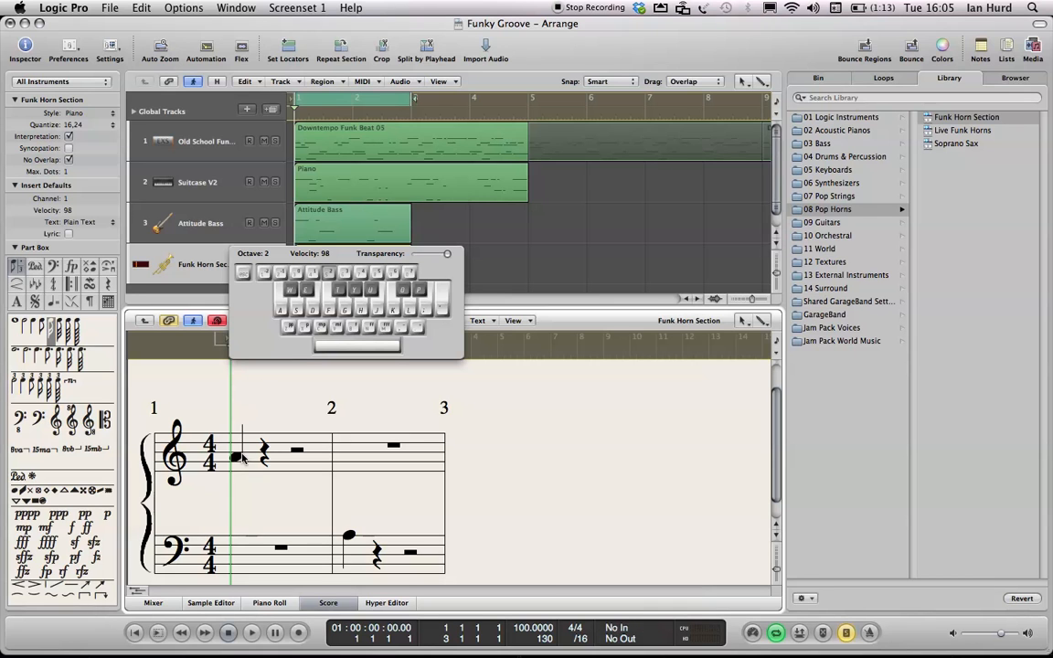
left_click(235, 456)
key("h")
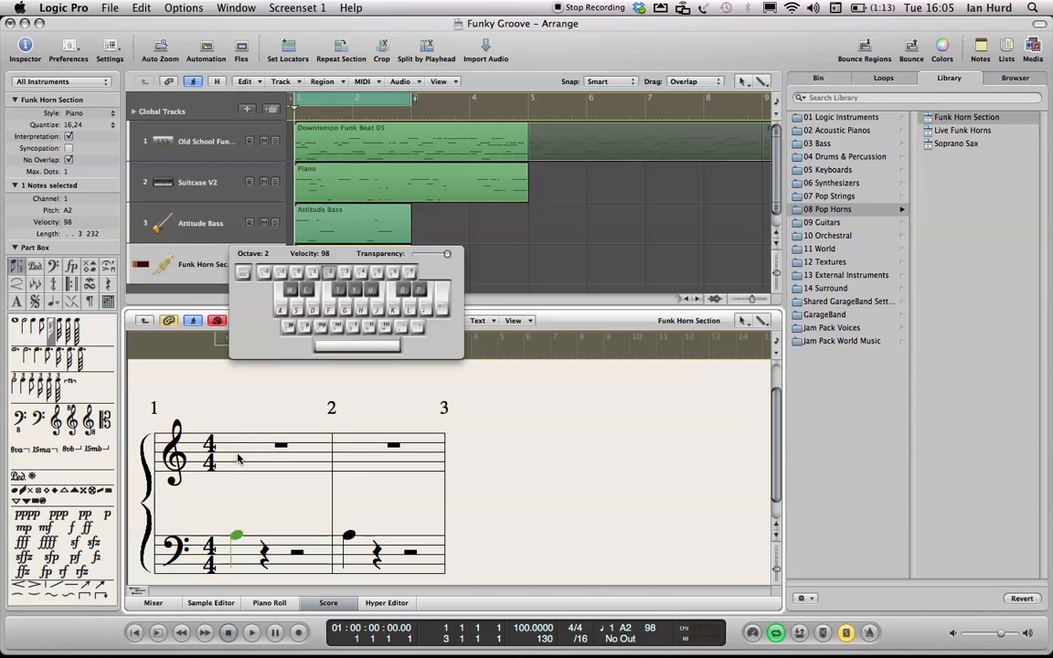
key("super+z")
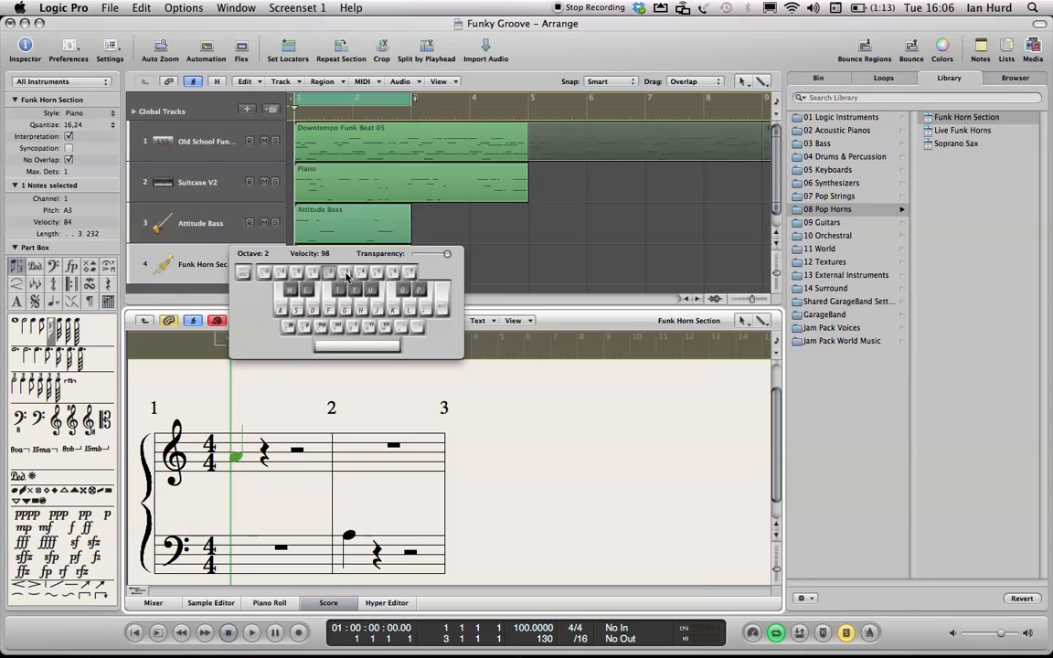
- Step-enter the treble A3 note again at octave 3 with the Caps Lock keyboard velocity set to 54
key("x")
key("h")
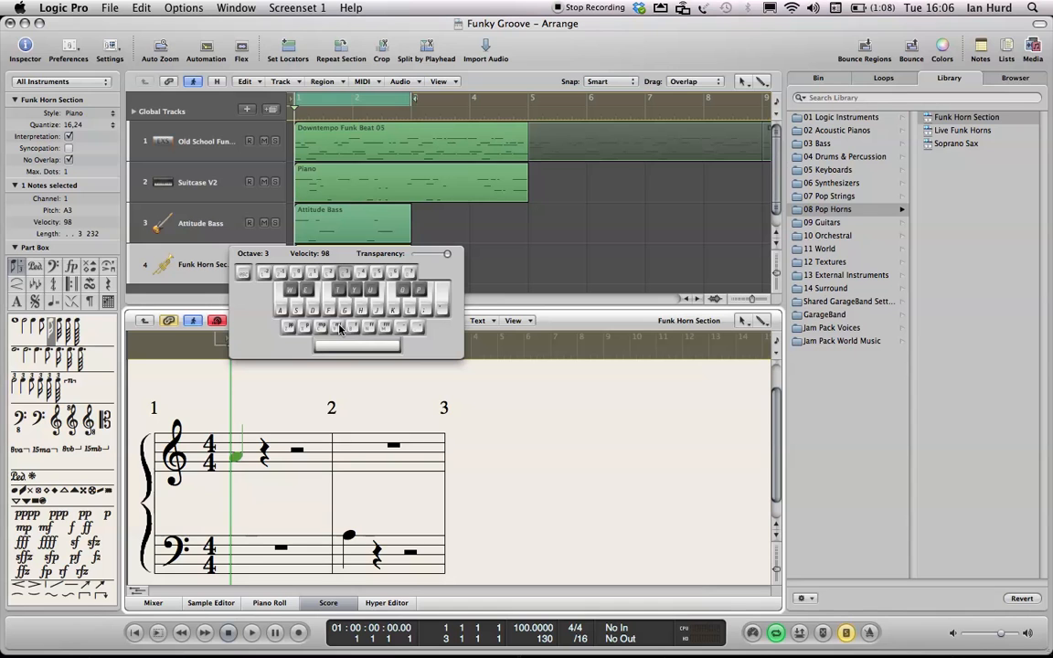
left_click_drag(321, 240, 311, 246)
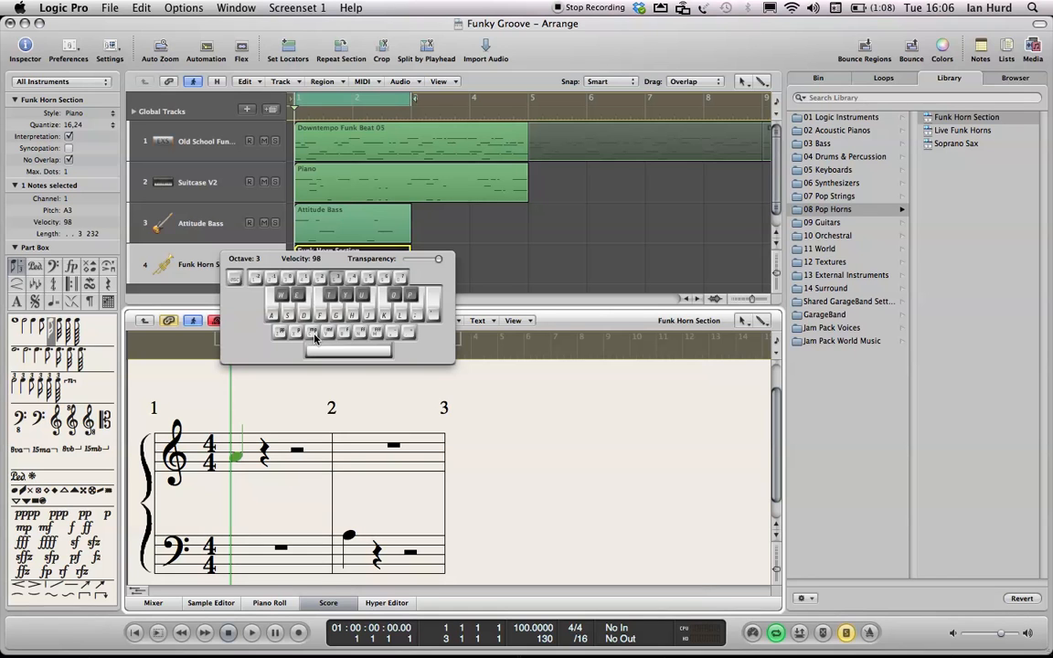
left_click(314, 338)
key("h")
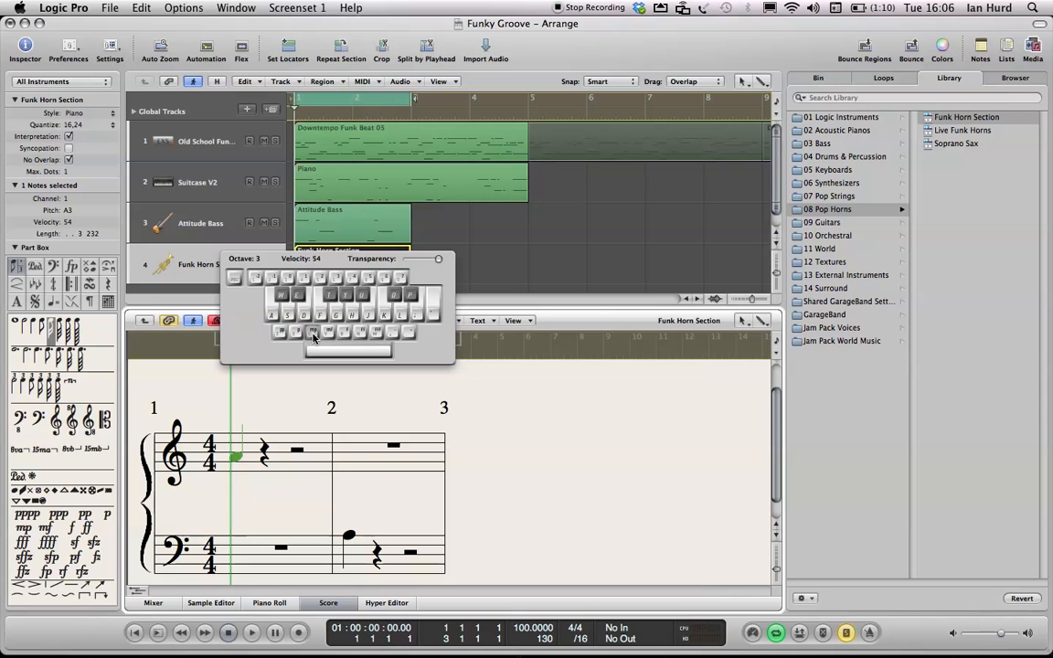
- Close the Caps Lock keyboard, play back the horn part, and switch off step input
key("super+k")
key("space")
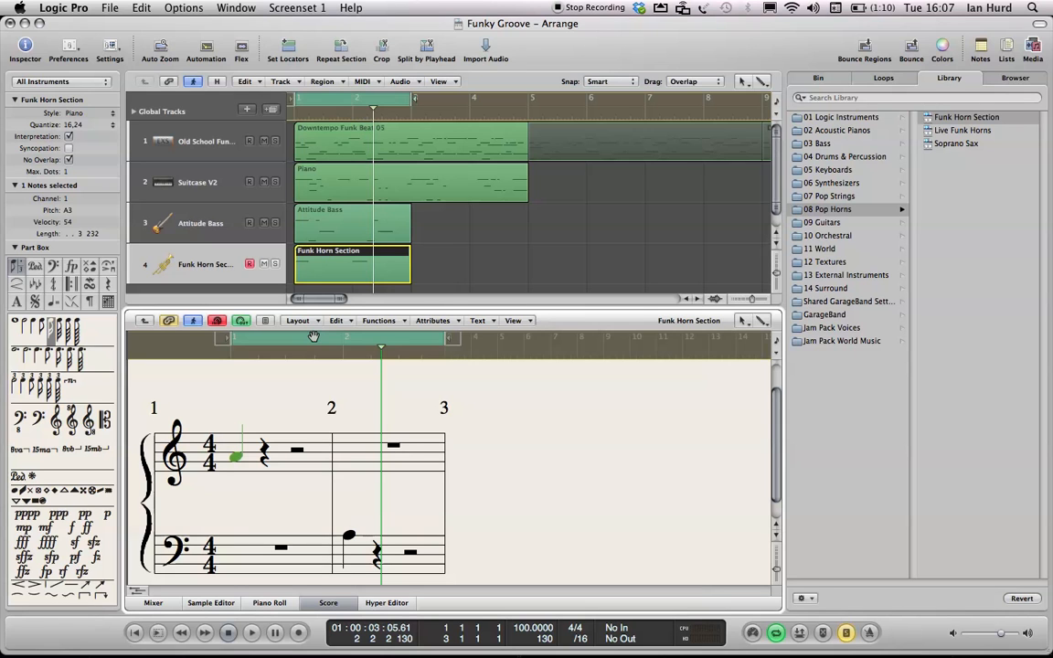
key("Caps_Lock")
key("Caps_Lock")
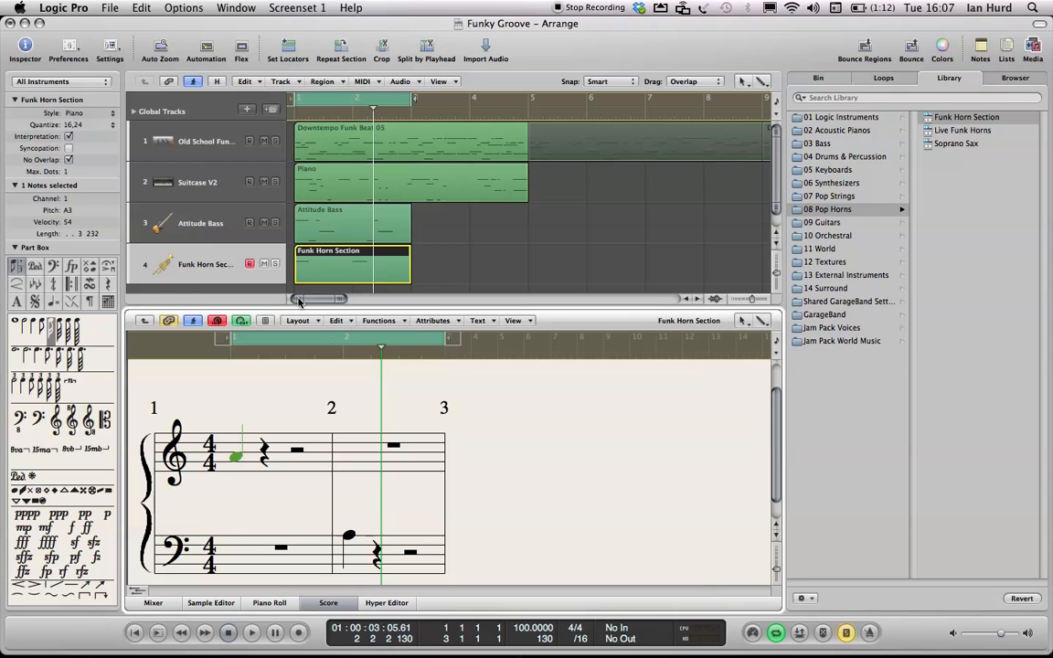
left_click(217, 320)
- Select the Attitude Bass track, record-enable it, and open its region in the Piano Roll
left_click(179, 231)
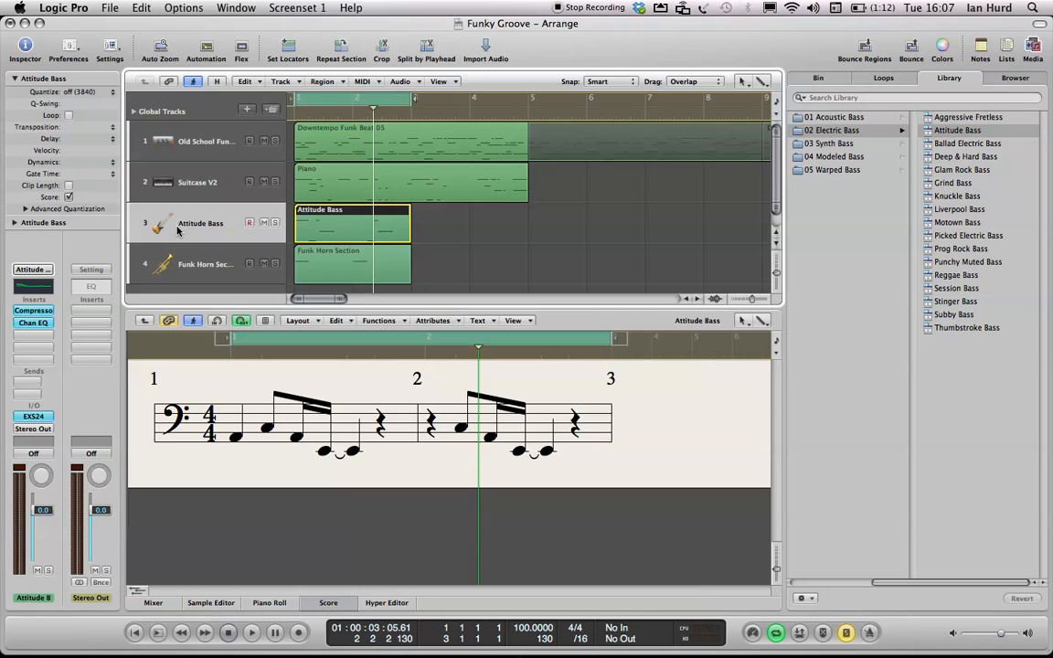
left_click(251, 223)
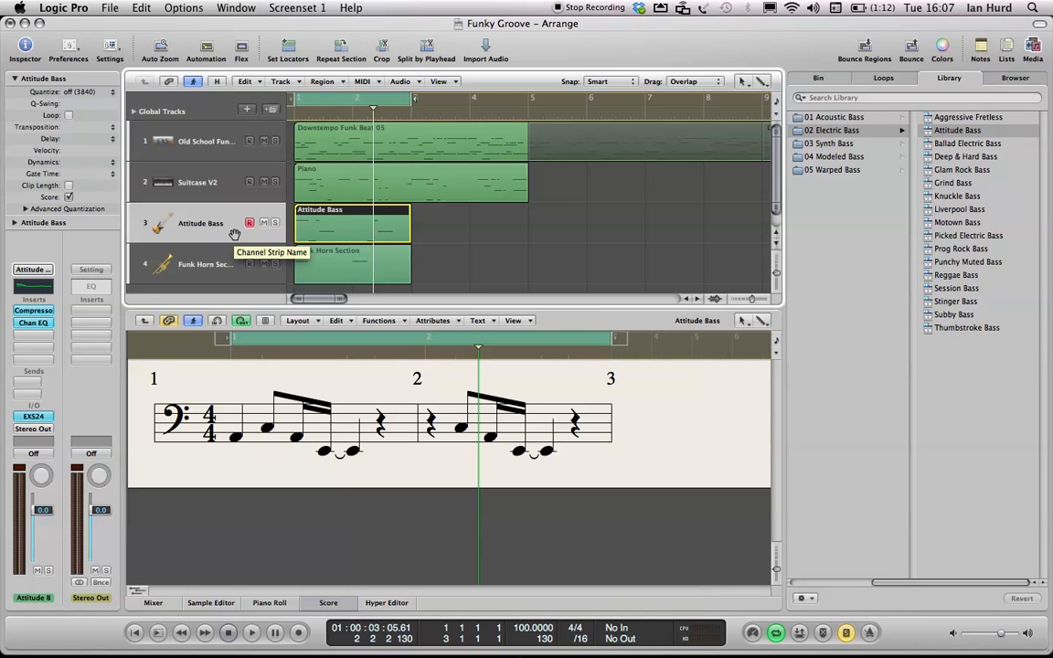
double_click(352, 227)
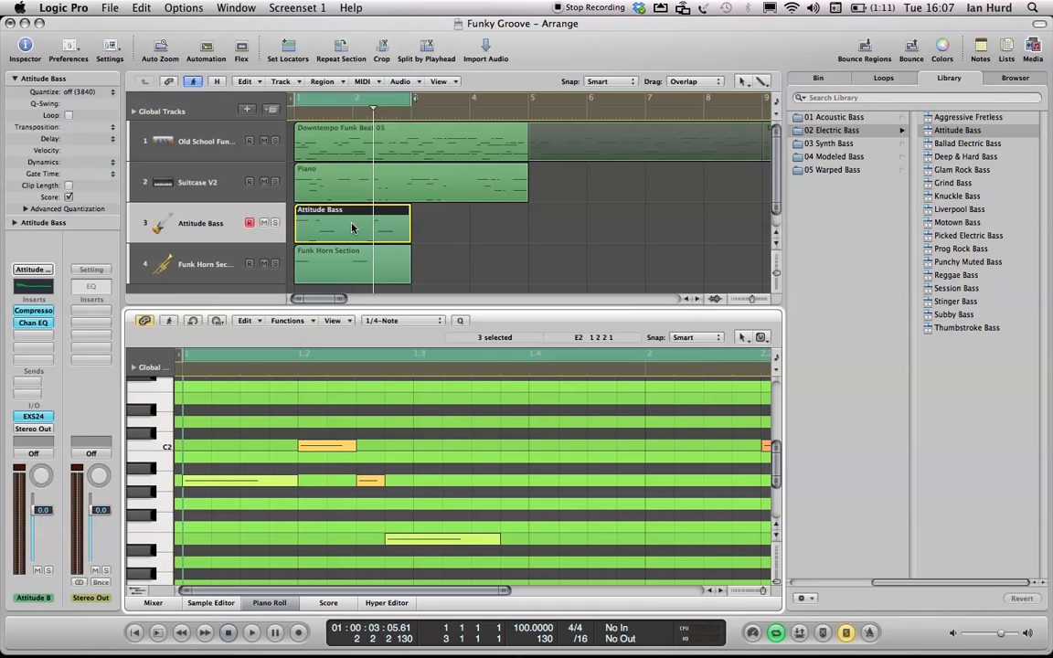
- Try deleting the A1 bass note at bar 1 during step input, then undo it and switch step input off
left_click(192, 321)
left_click(219, 484)
key("super+k")
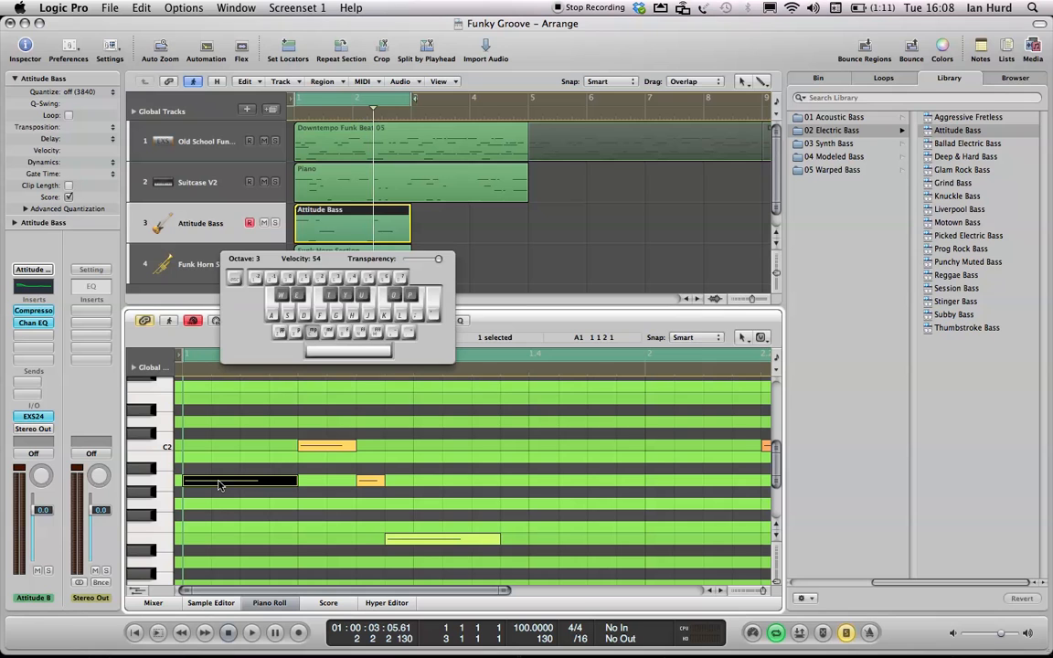
key("Delete")
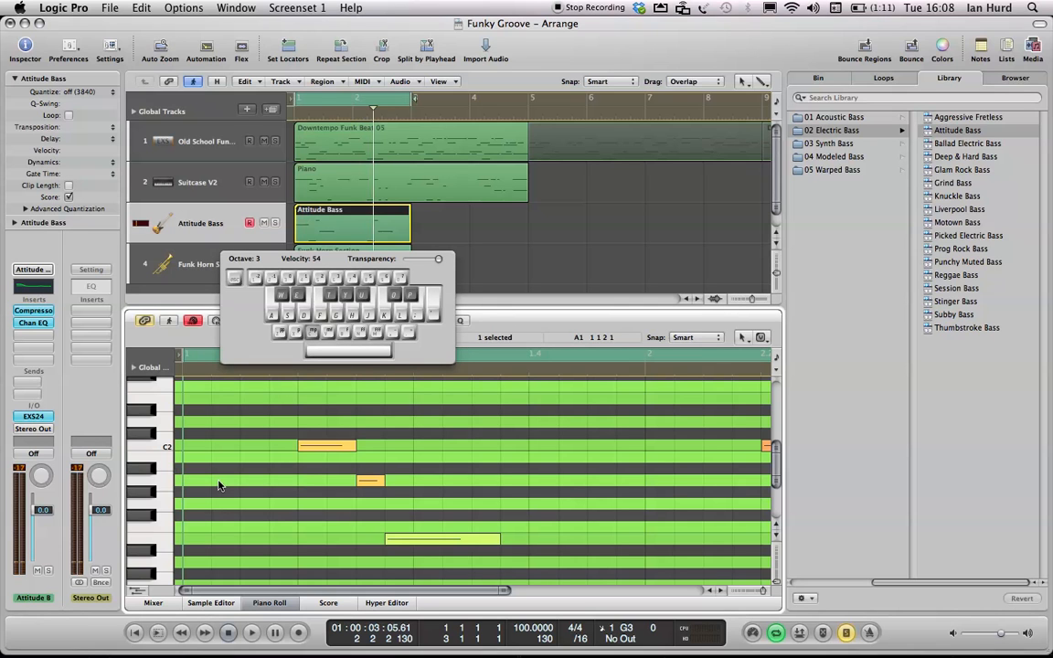
key("super+z")
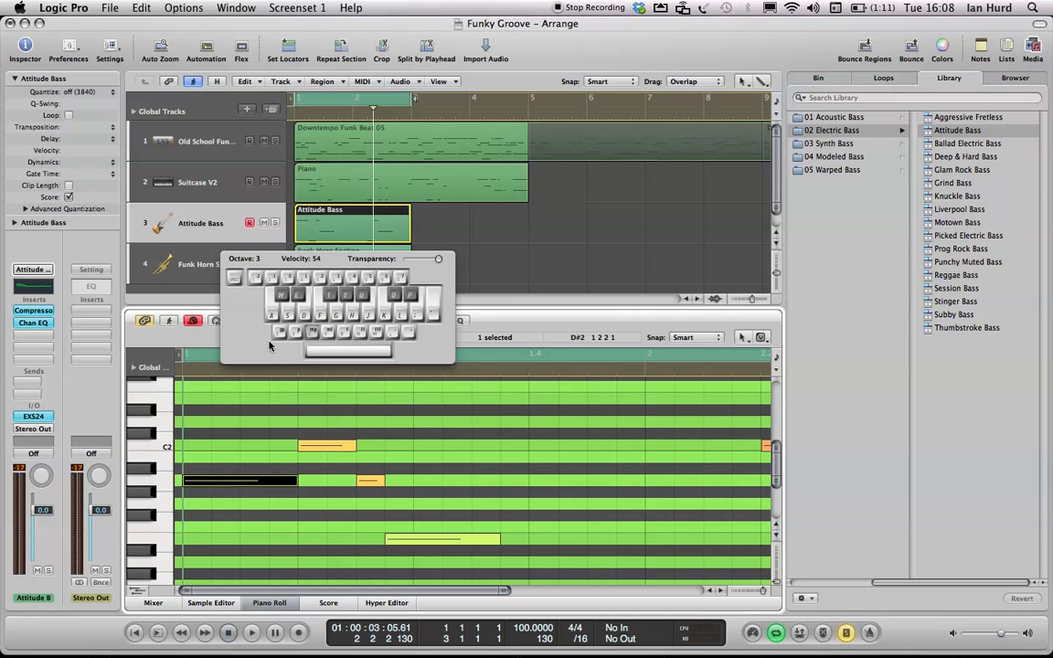
key("Caps_Lock")
left_click(194, 321)
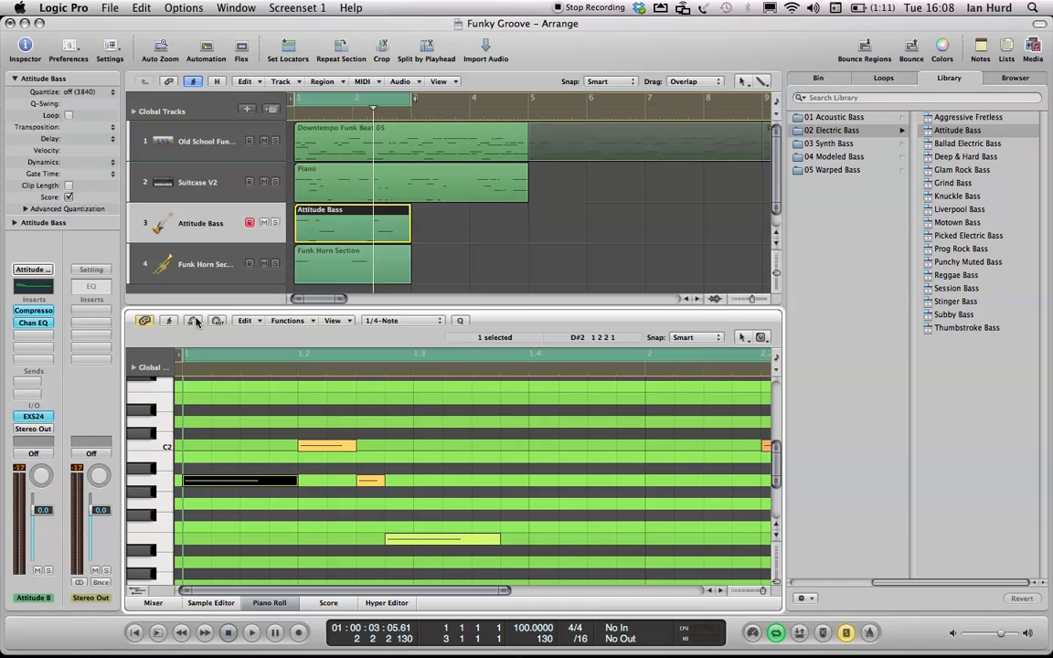